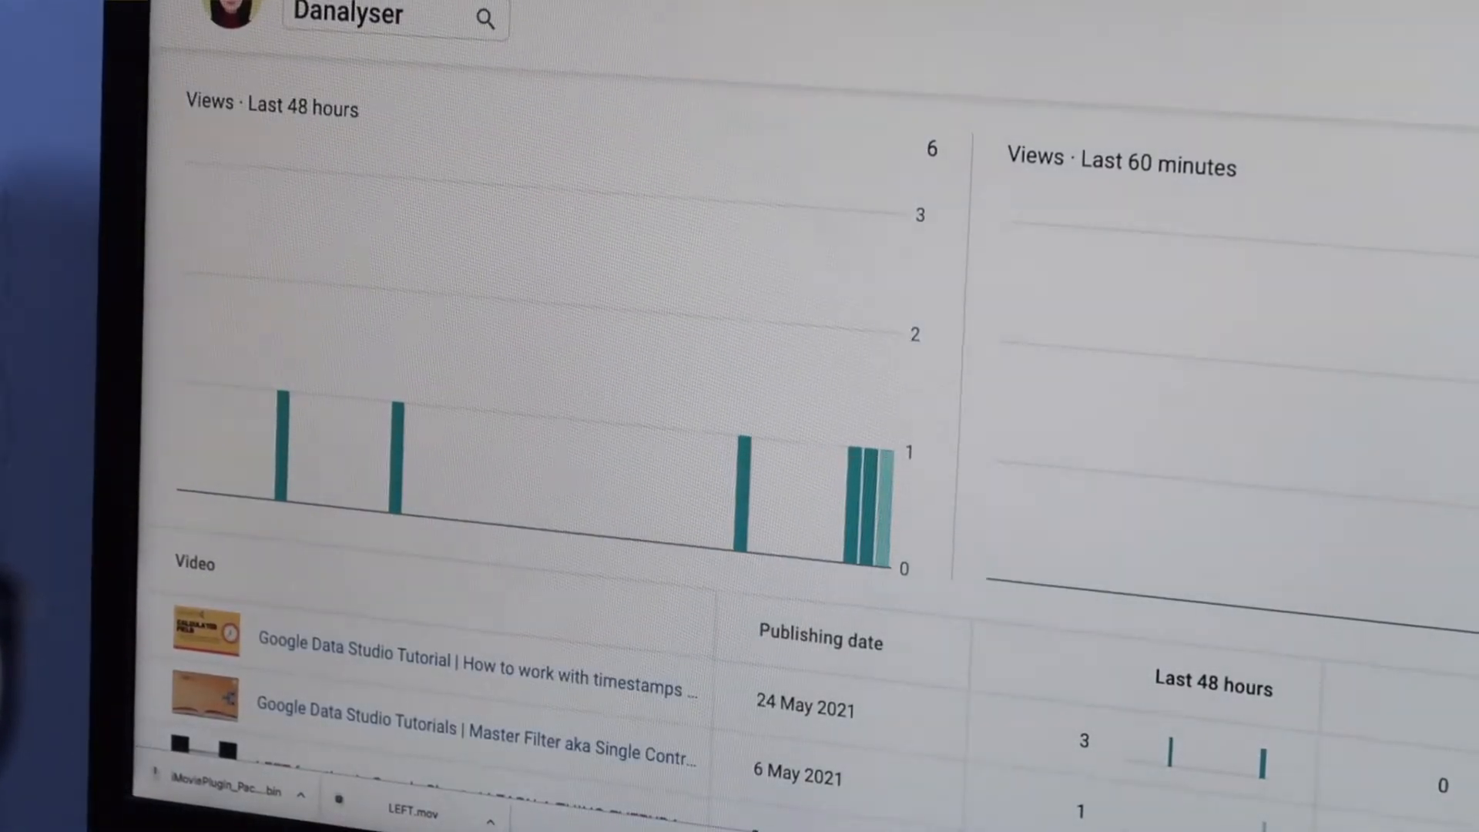
Step: Scroll the YouTube Studio dashboard and open Video analytics for a recent video
{"action": "scroll", "coordinate": [1346, 423], "scroll_direction": "down", "scroll_amount": 2}
{"action": "scroll", "coordinate": [809, 463], "scroll_direction": "down", "scroll_amount": 1}
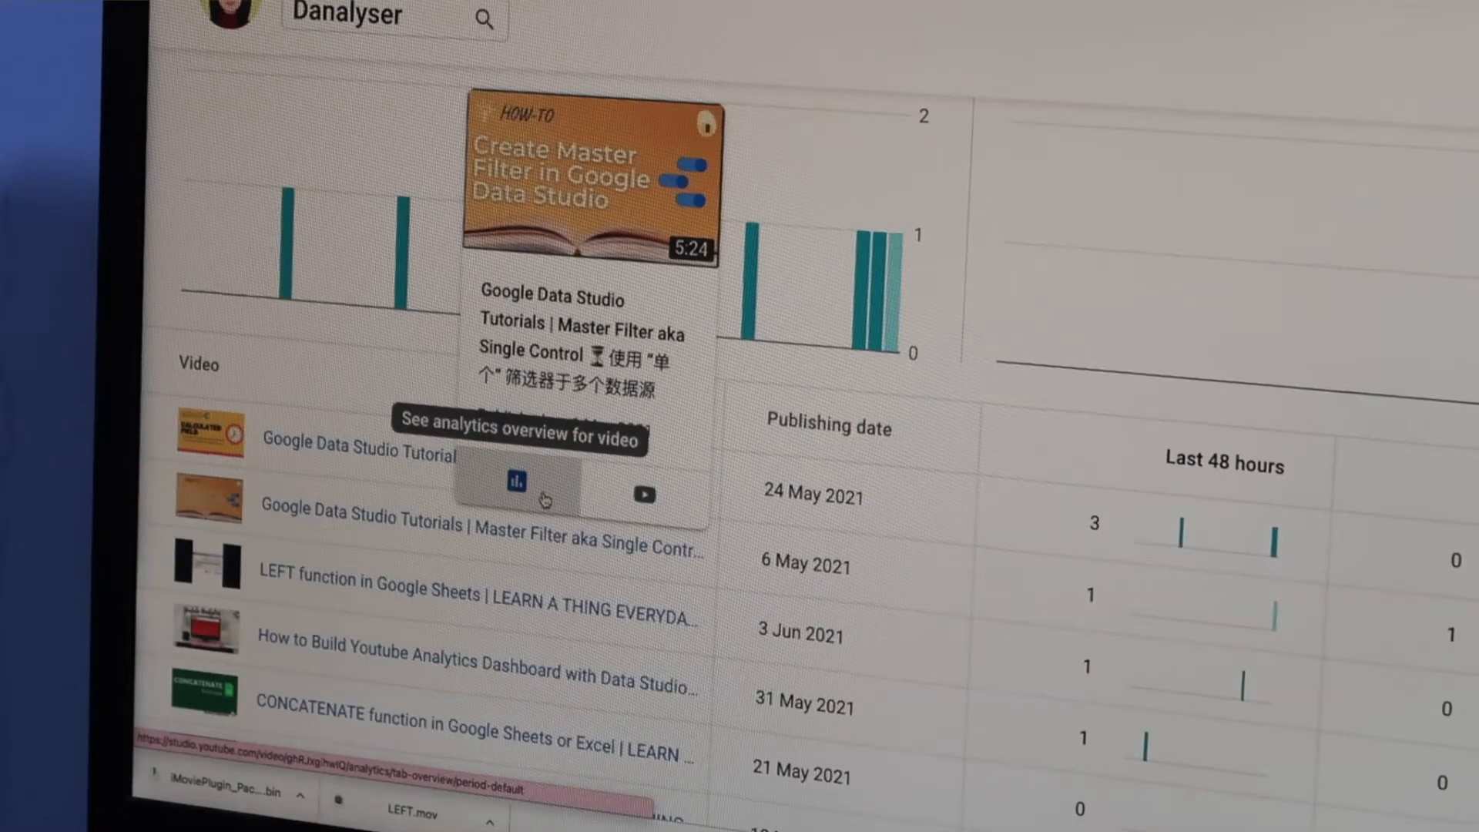
{"action": "left_click", "coordinate": [543, 497]}
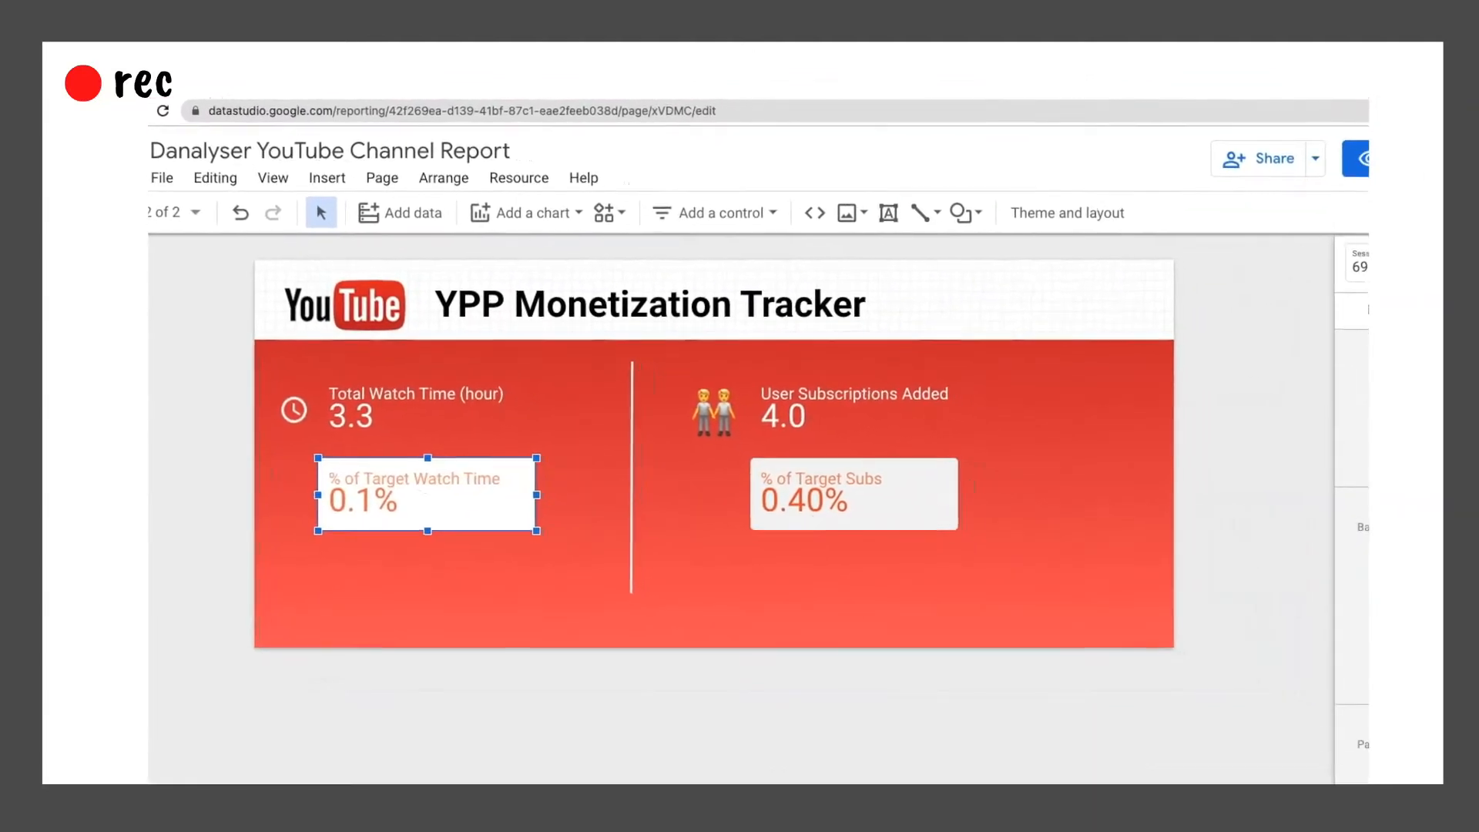
Step: Select and deselect the red background rectangle, then open the current page's settings
{"action": "left_click", "coordinate": [970, 581]}
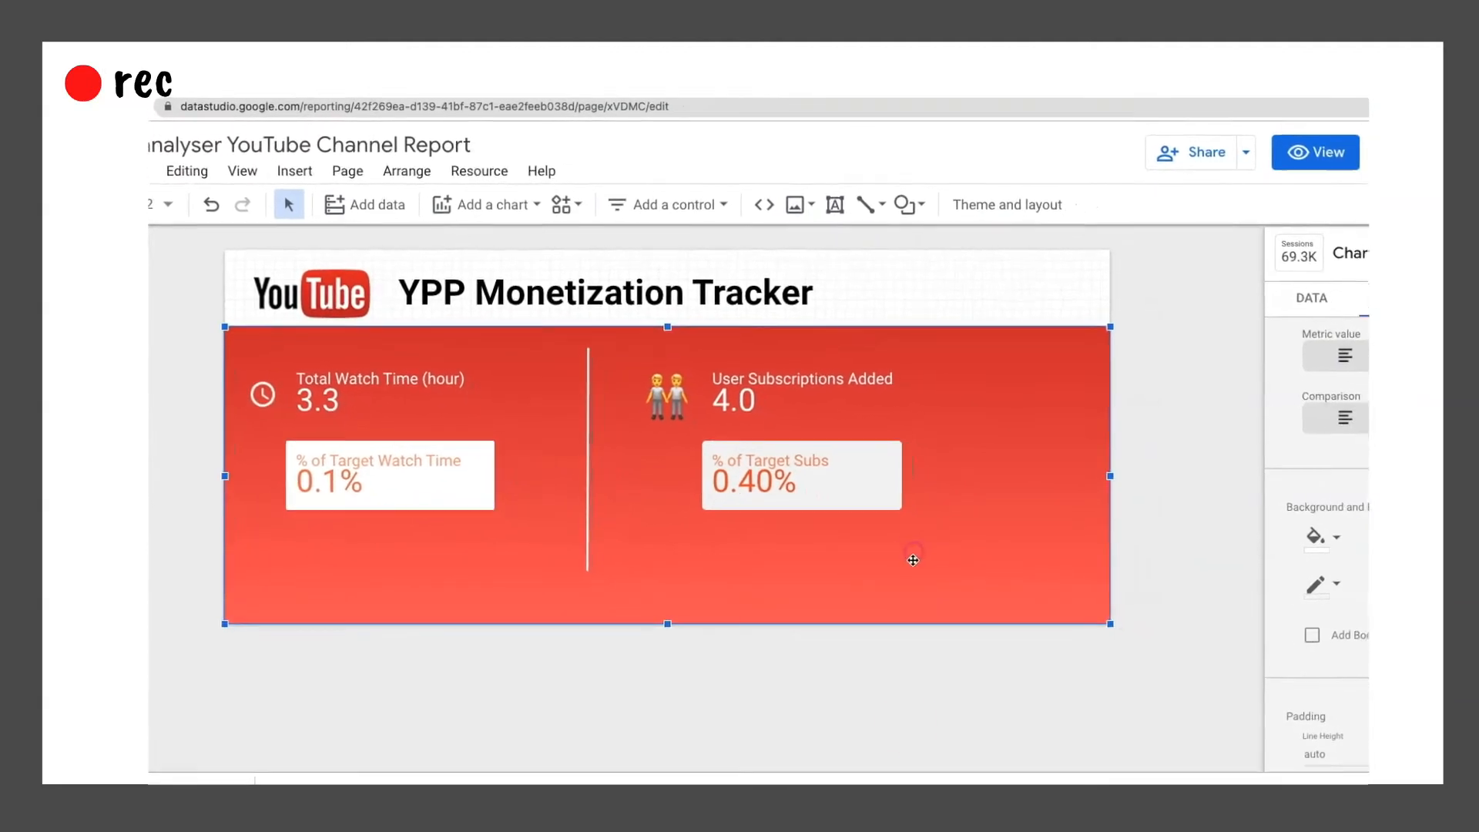
{"action": "left_click", "coordinate": [900, 720]}
{"action": "left_click", "coordinate": [350, 173]}
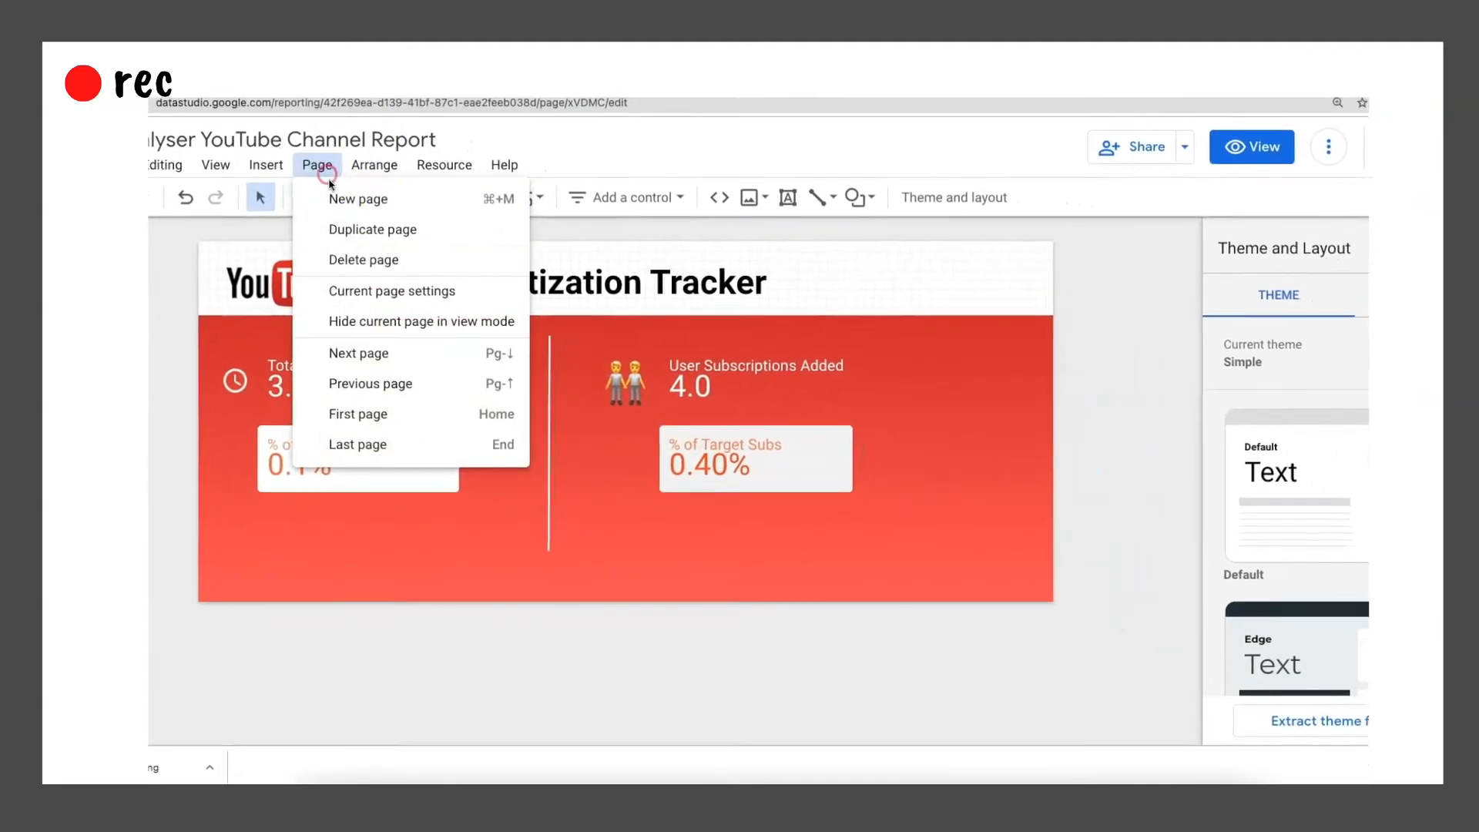
{"action": "left_click", "coordinate": [351, 290]}
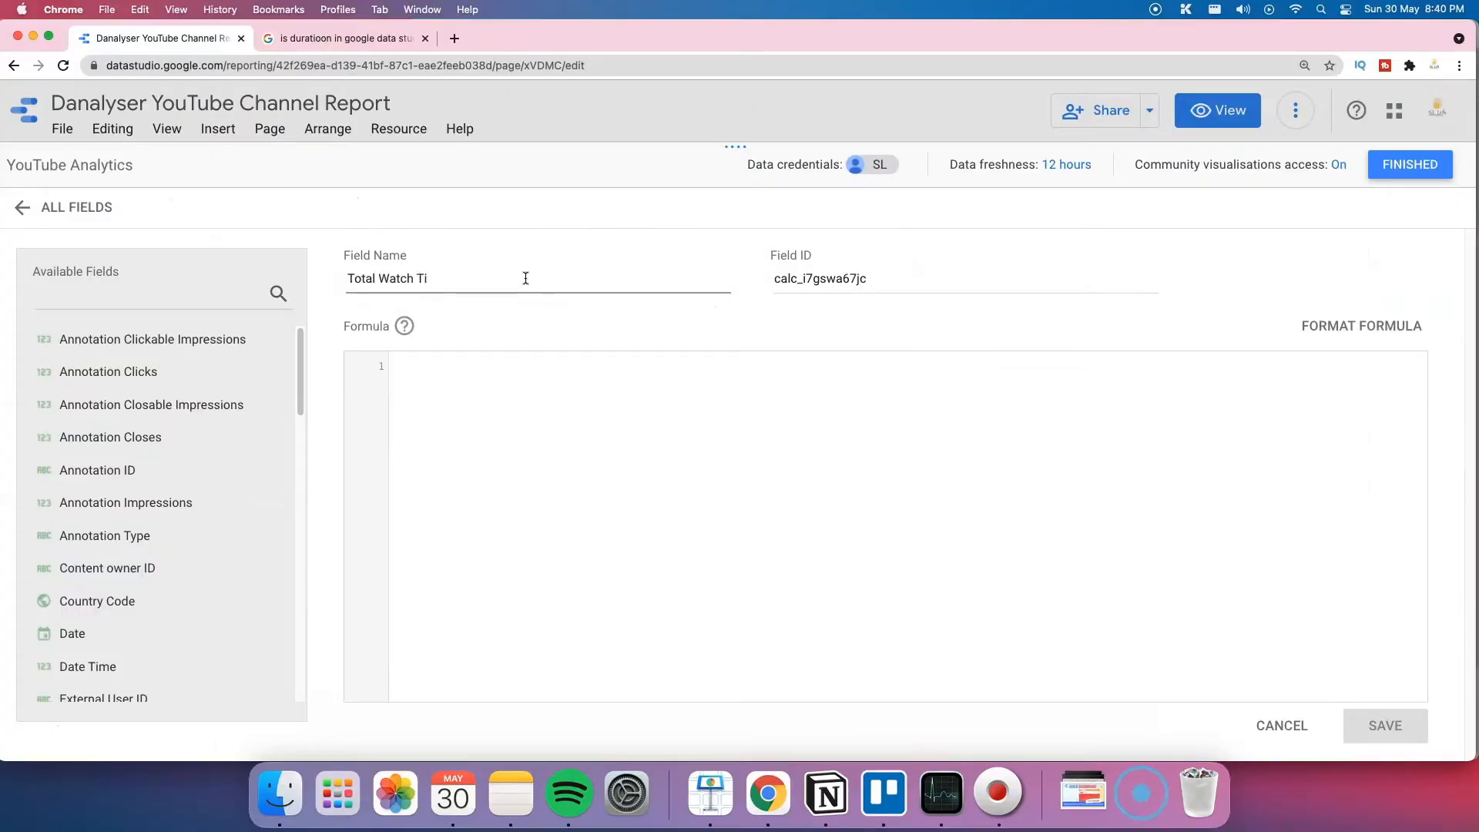
Step: Save field 'Total Watch Time (hour)' as Total Watch Time /60/60, then search fields for 'total'
{"action": "type", "text": "me (hour)"}
{"action": "key", "text": "Tab"}
{"action": "left_click", "coordinate": [500, 366]}
{"action": "type", "text": "Total Watch Time"}
{"action": "key", "text": "Return"}
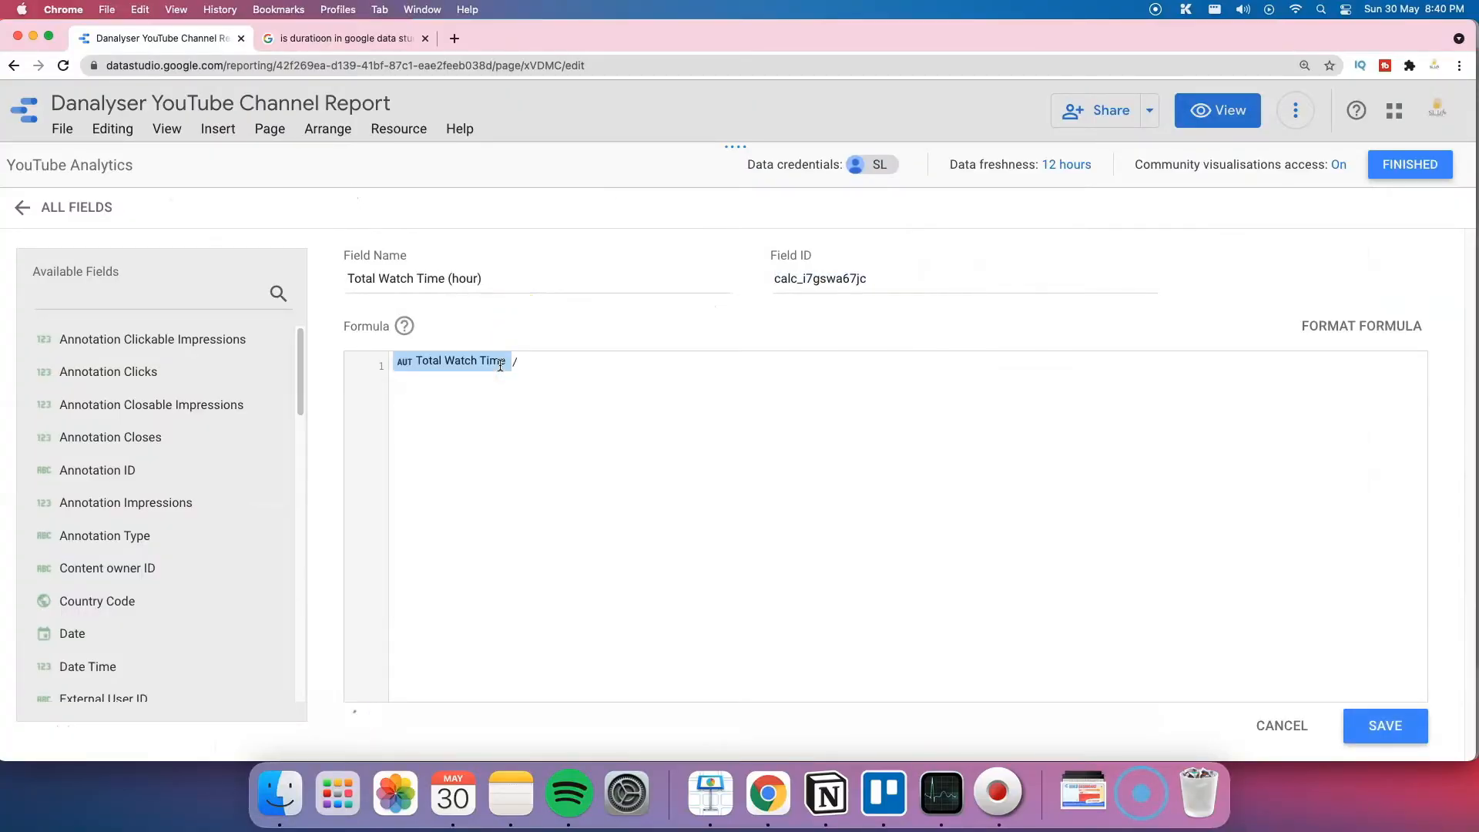
{"action": "type", "text": "/60/60"}
{"action": "left_click", "coordinate": [1386, 726]}
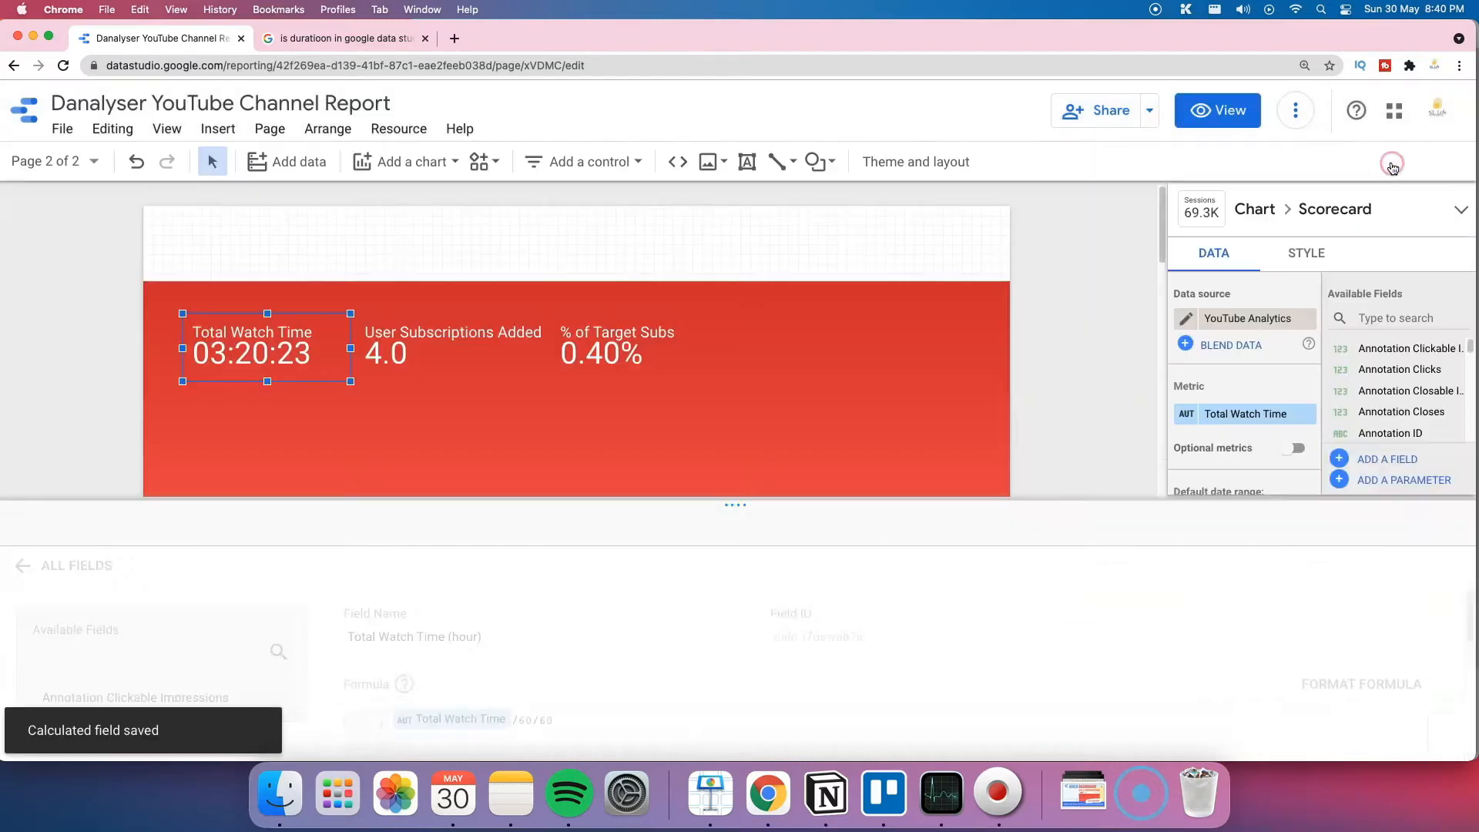
{"action": "left_click", "coordinate": [1416, 318]}
{"action": "type", "text": "total"}
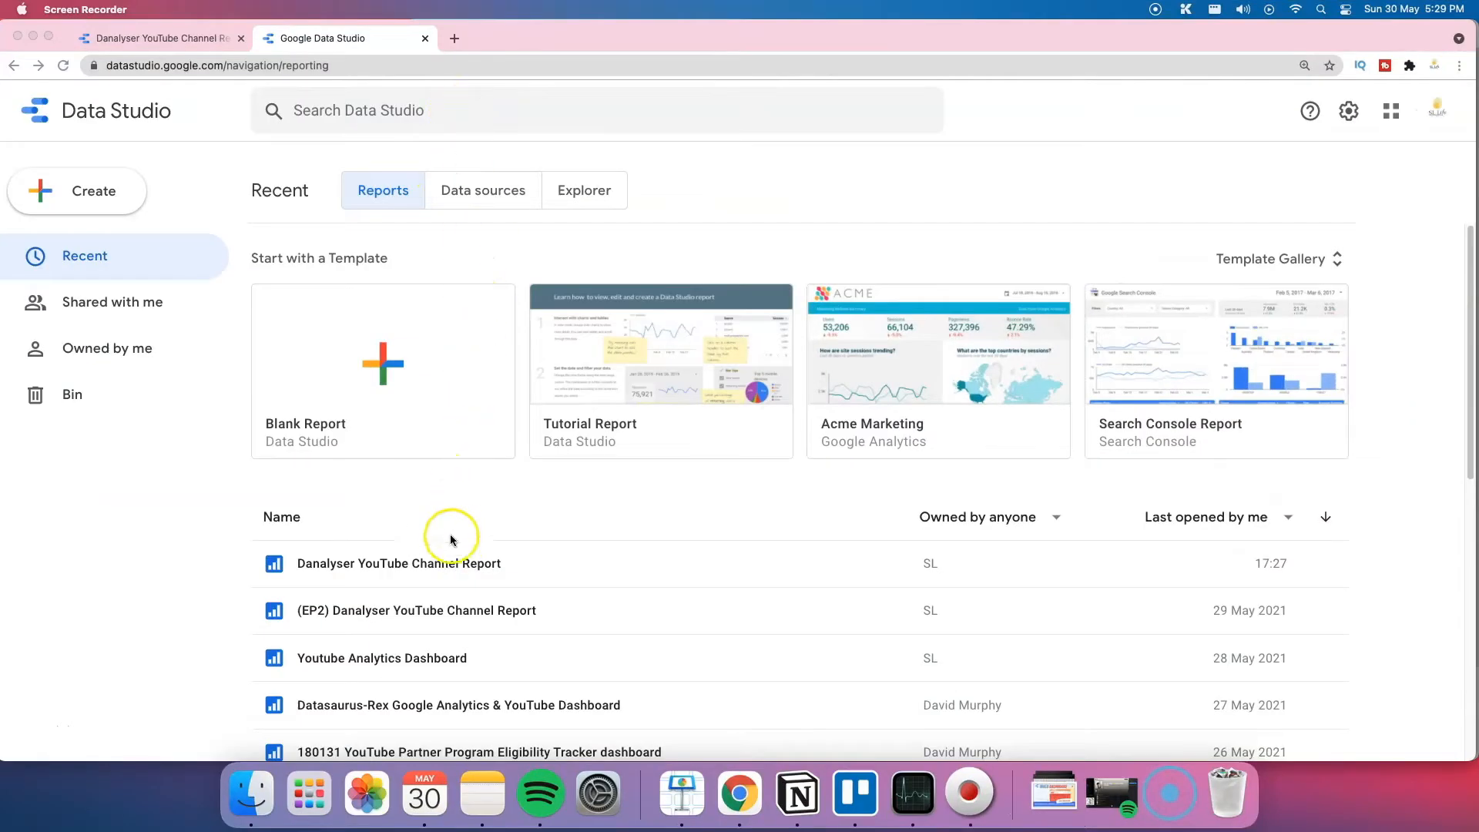
Step: Open the Danalyser YouTube Channel Report from the Recent list
{"action": "left_click", "coordinate": [455, 528]}
{"action": "scroll", "coordinate": [487, 536], "scroll_direction": "down", "scroll_amount": 1}
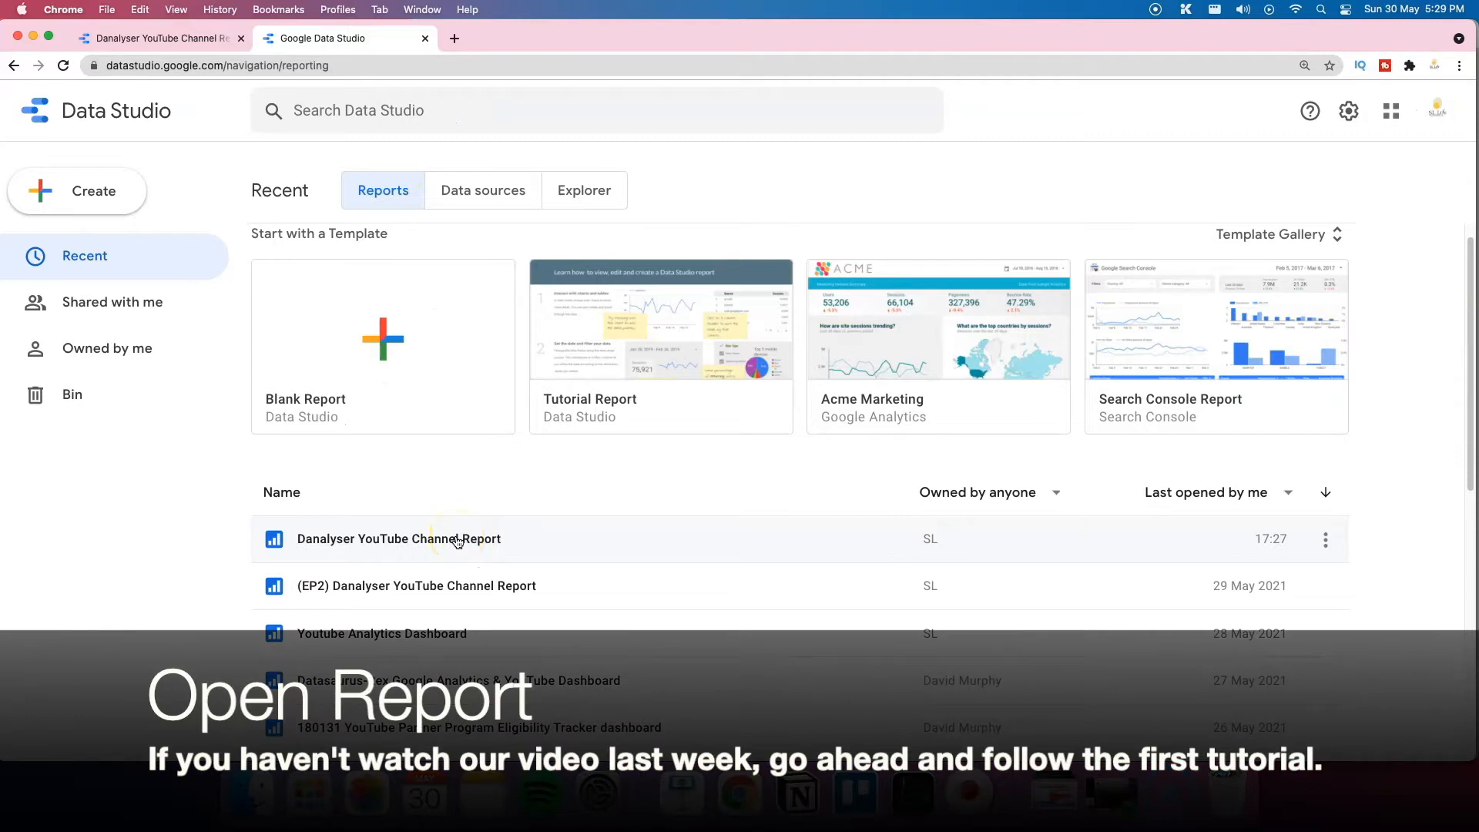
{"action": "left_click", "coordinate": [199, 38]}
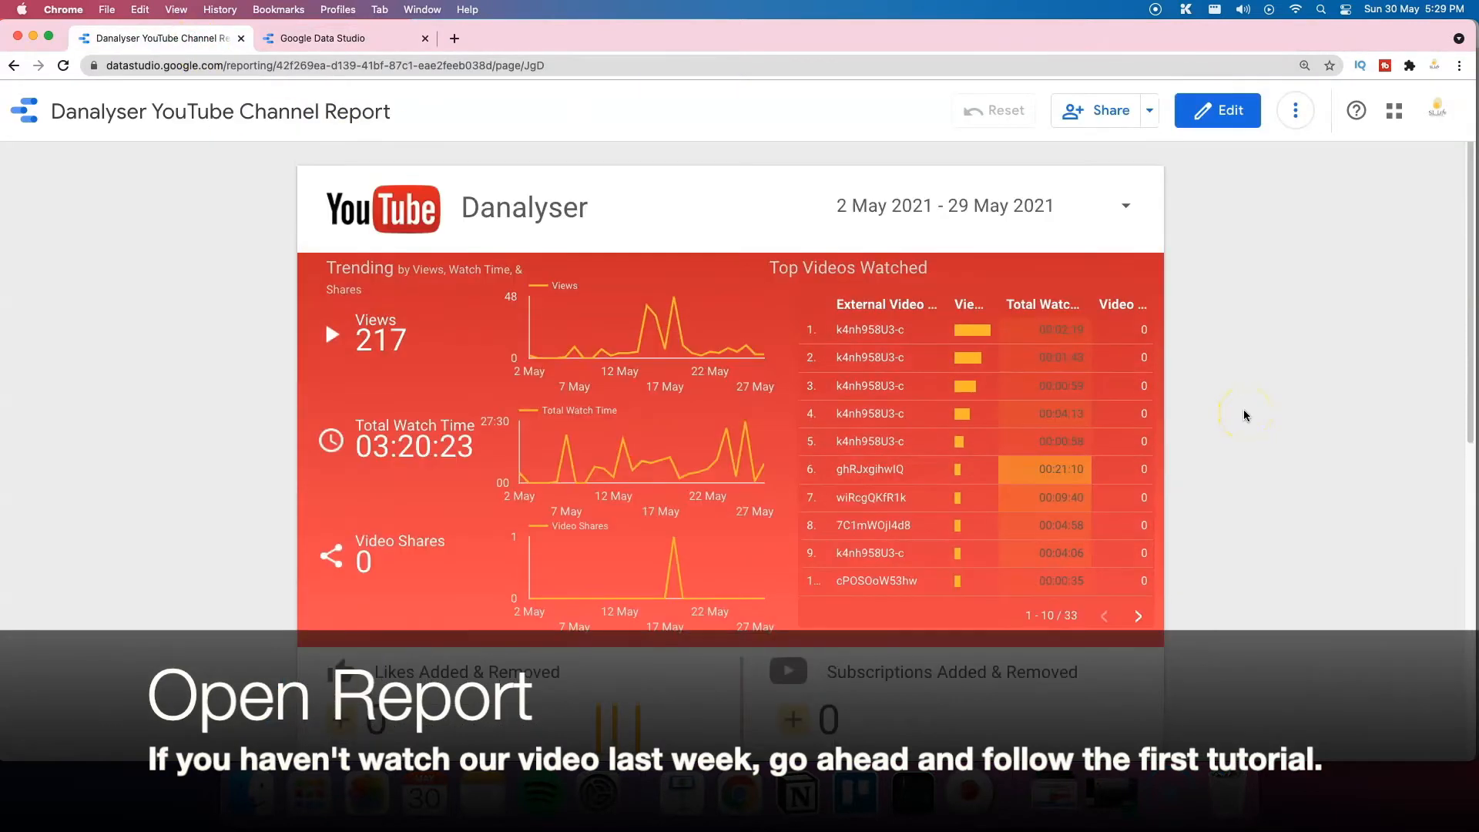
Step: Search the home page reports for 'youtube', clear the search, and open the report's File menu
{"action": "left_click", "coordinate": [361, 34]}
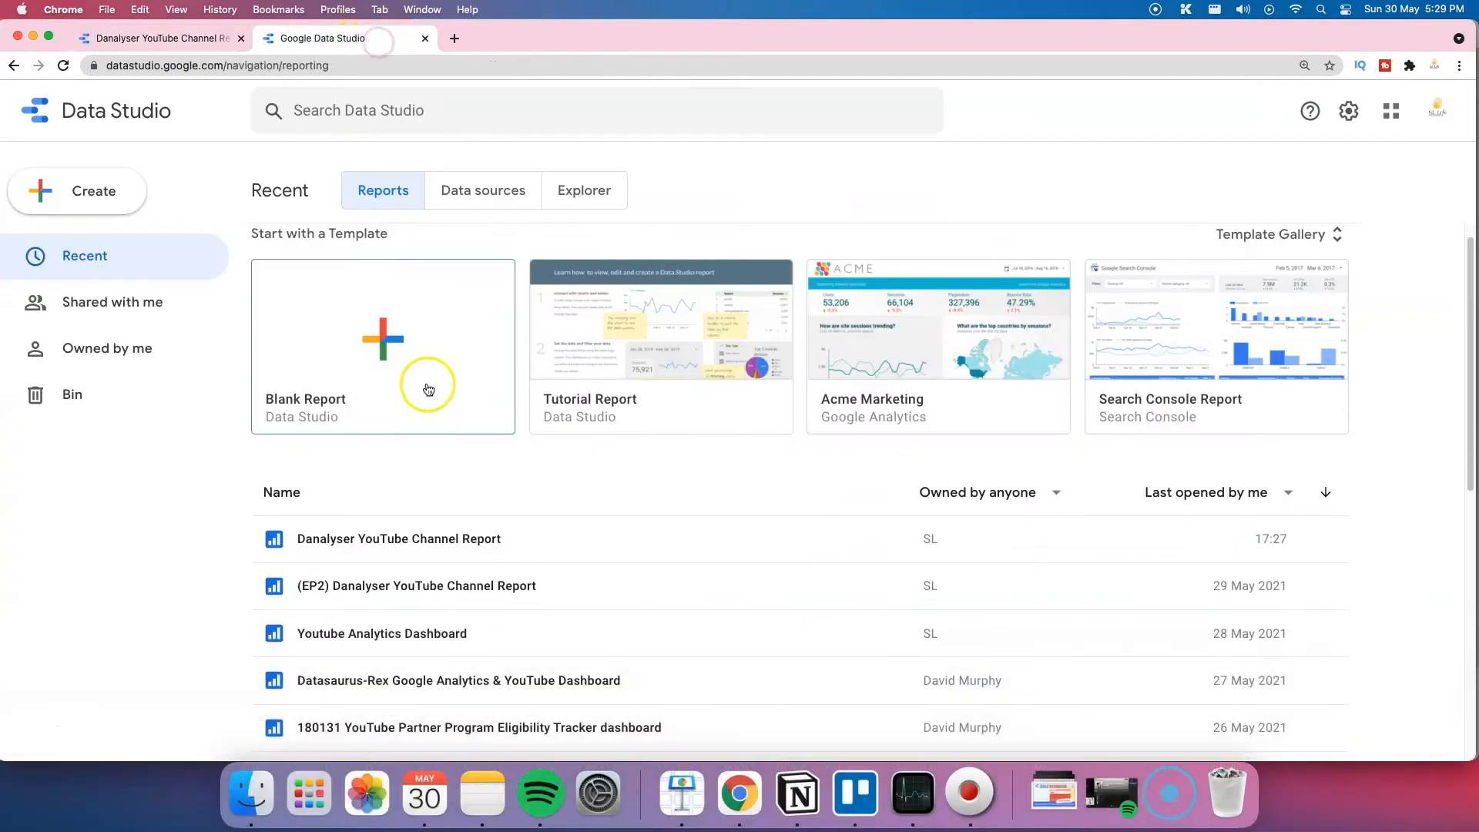
{"action": "left_click", "coordinate": [428, 106]}
{"action": "type", "text": "youtube"}
{"action": "key", "text": "Return"}
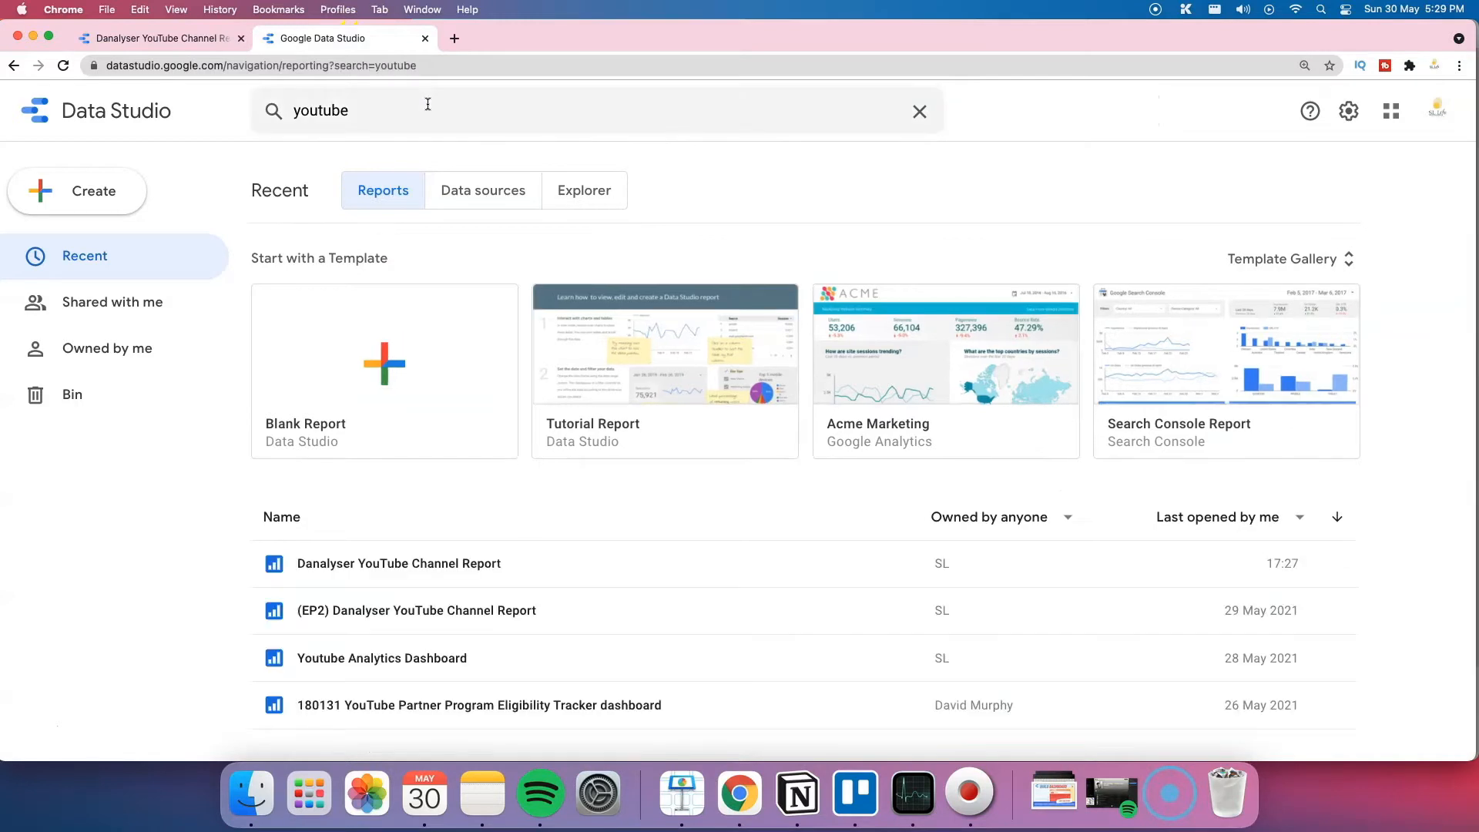
{"action": "left_click", "coordinate": [926, 113]}
{"action": "scroll", "coordinate": [640, 516], "scroll_direction": "down", "scroll_amount": 3}
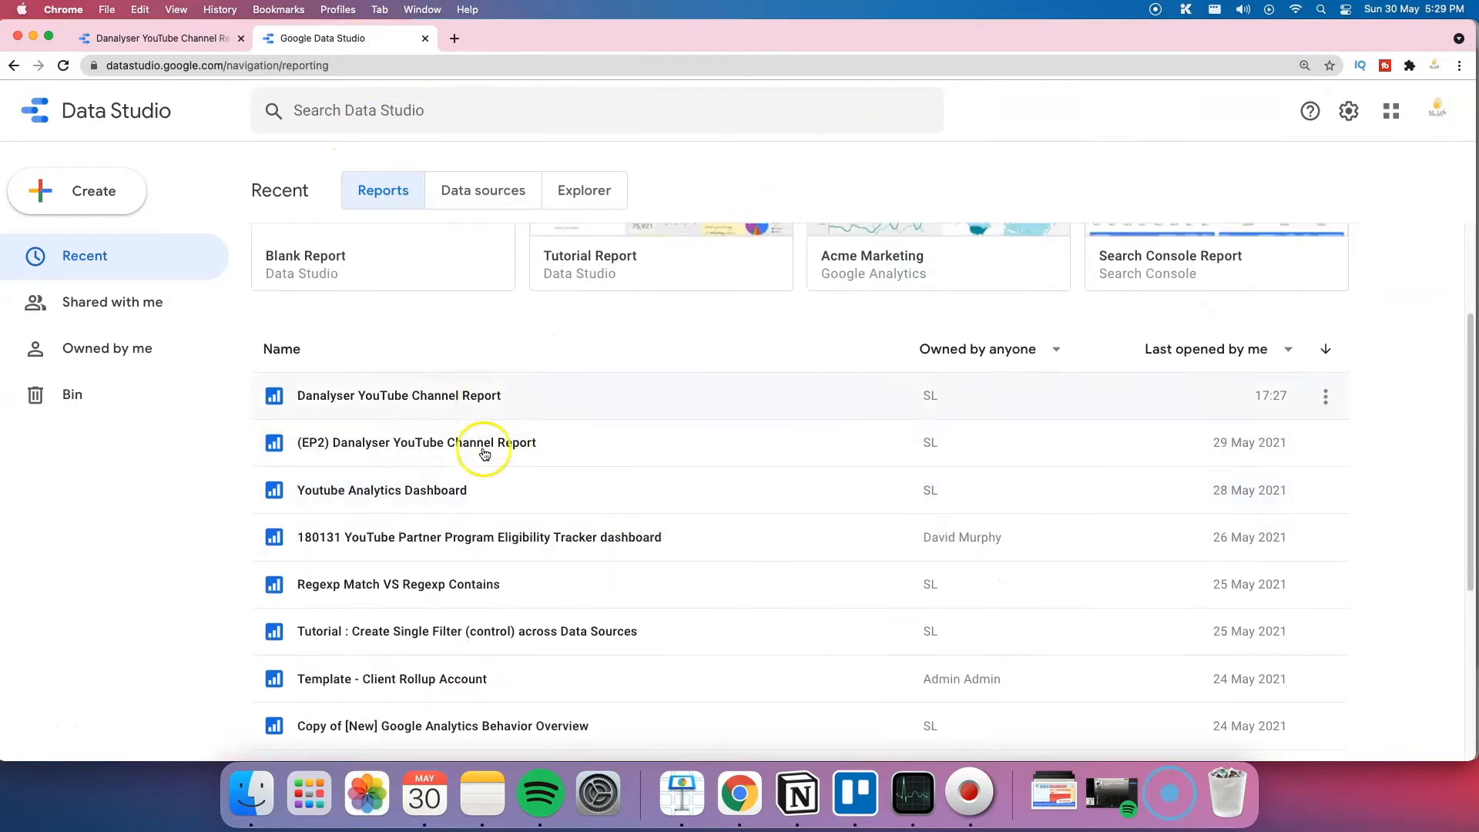
{"action": "scroll", "coordinate": [497, 604], "scroll_direction": "down", "scroll_amount": 5}
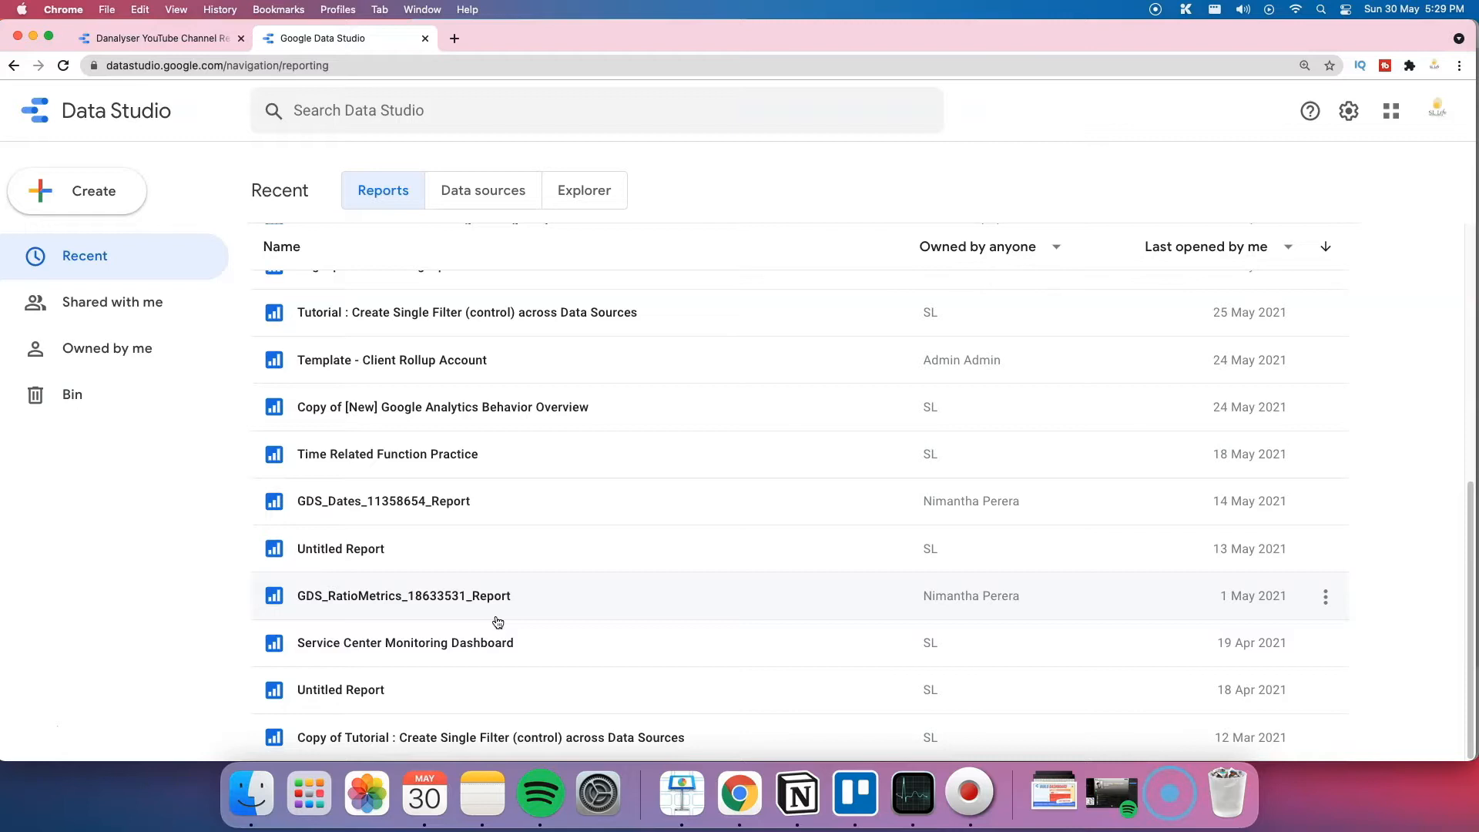
{"action": "left_click", "coordinate": [71, 131]}
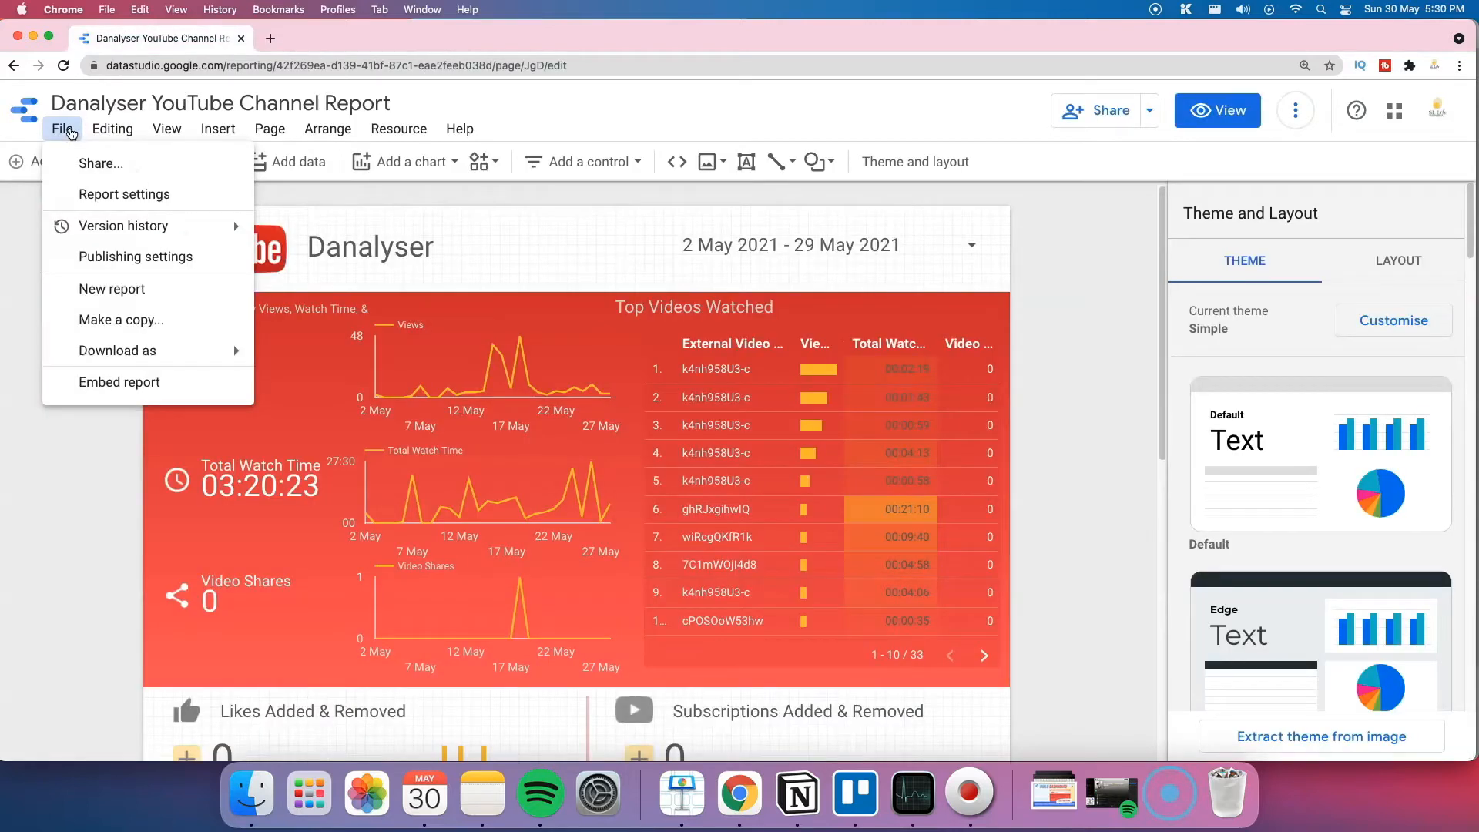
{"action": "mouse_move", "coordinate": [107, 228]}
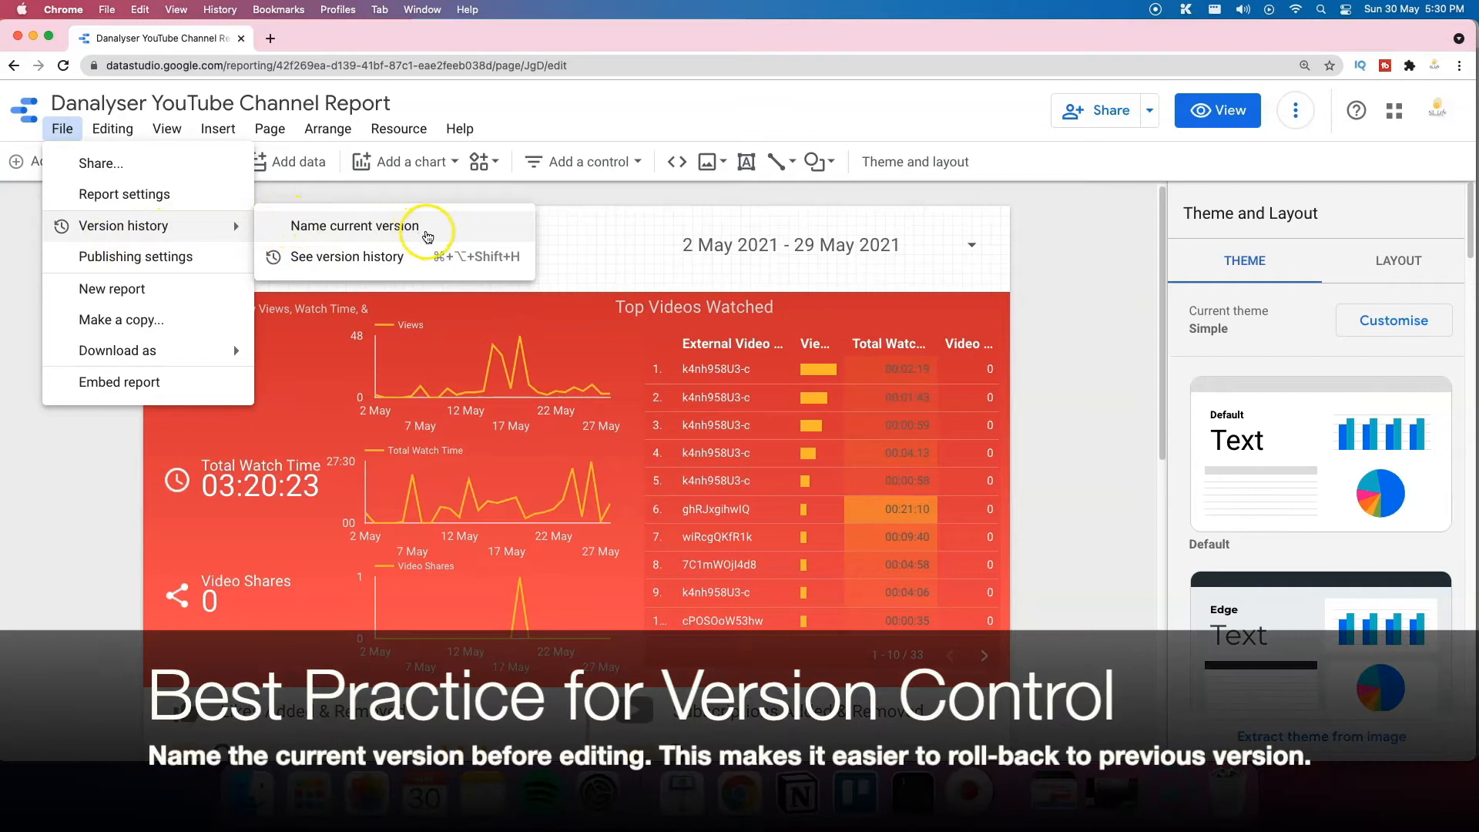
Step: Save the report's current version in version history under the name 'Template'
{"action": "left_click", "coordinate": [428, 236]}
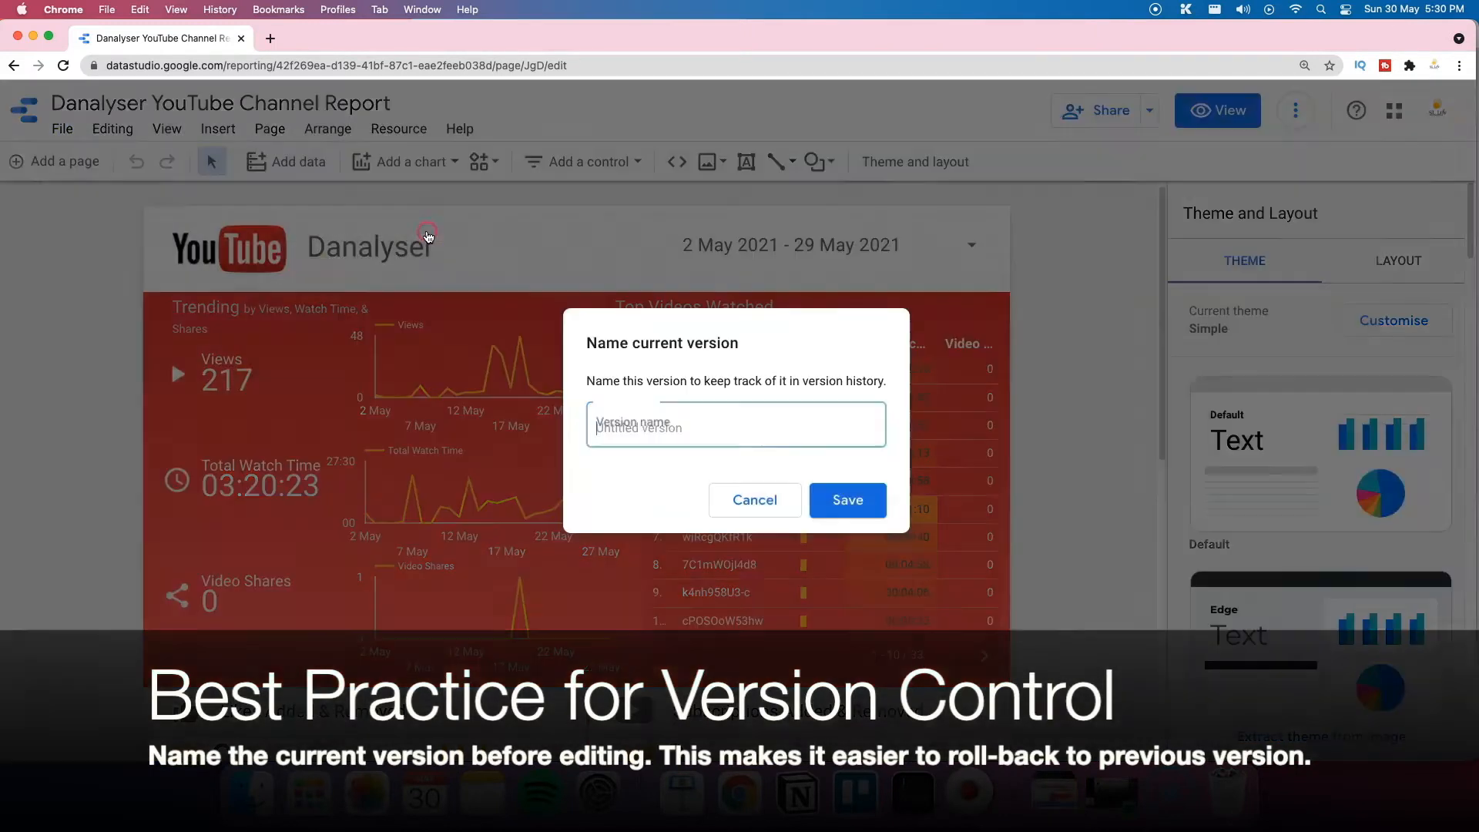
{"action": "left_click", "coordinate": [673, 430]}
{"action": "left_click", "coordinate": [671, 429]}
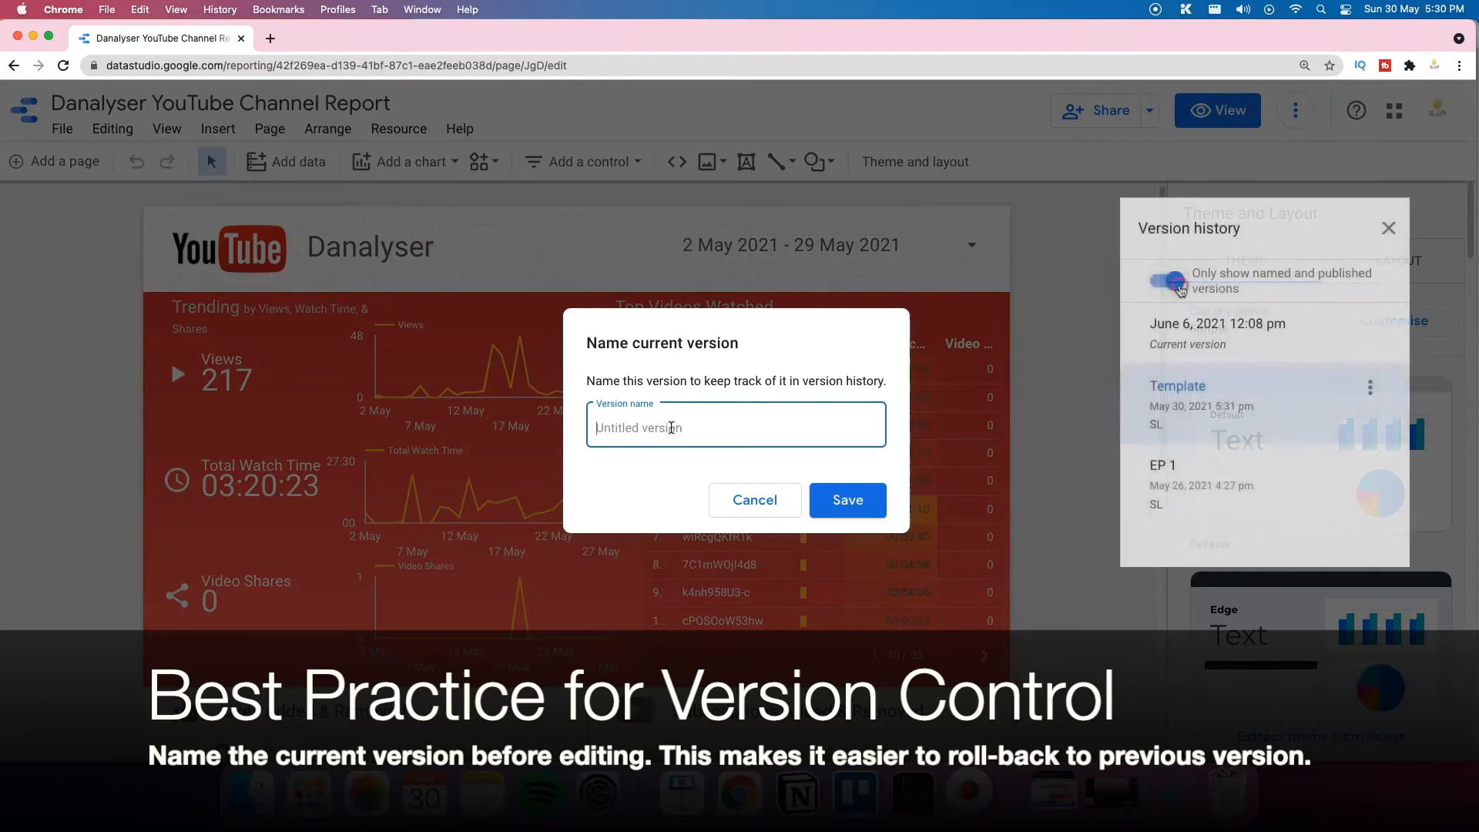
{"action": "type", "text": "Template"}
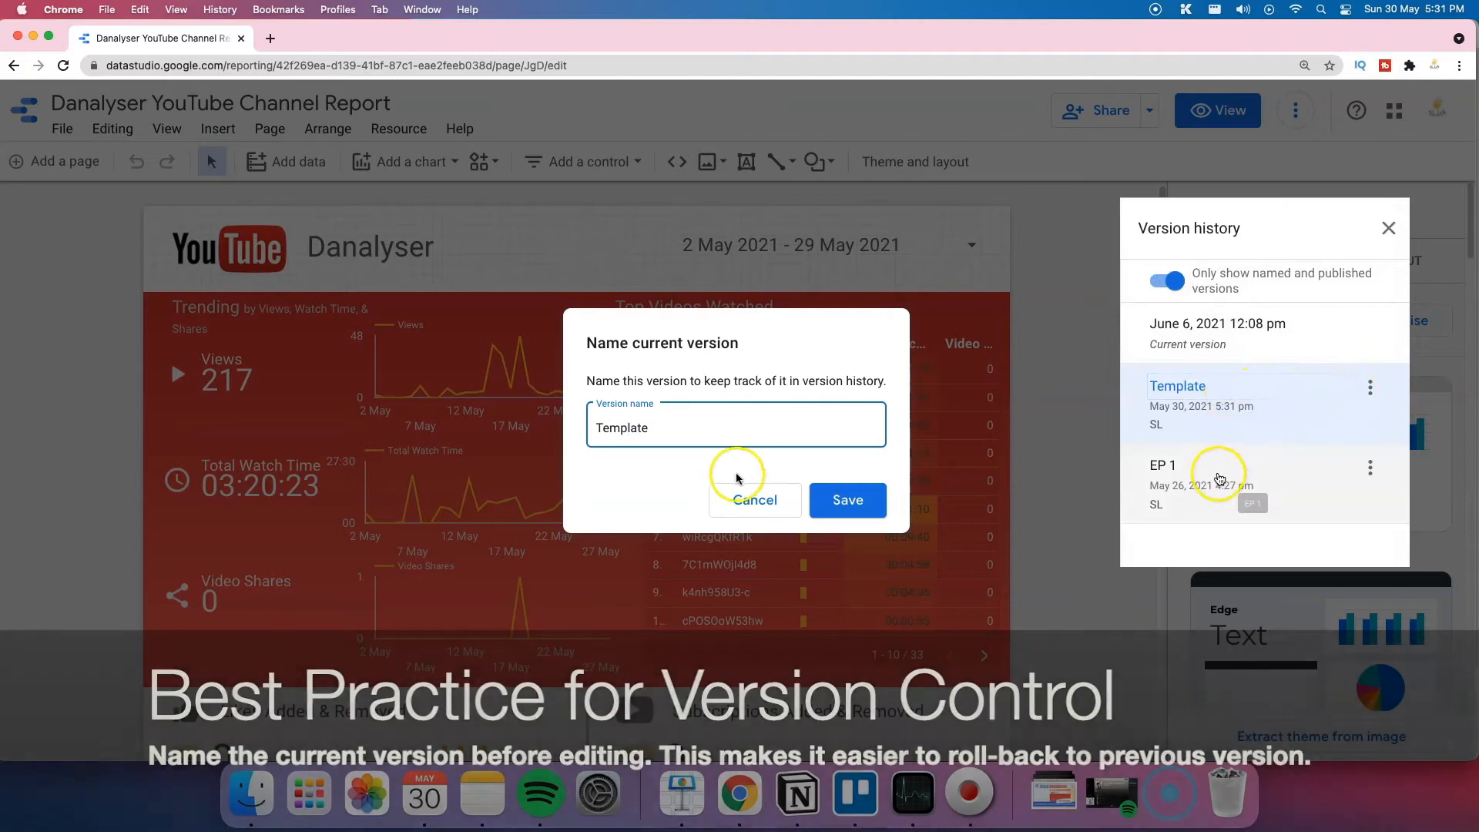
{"action": "left_click", "coordinate": [861, 508]}
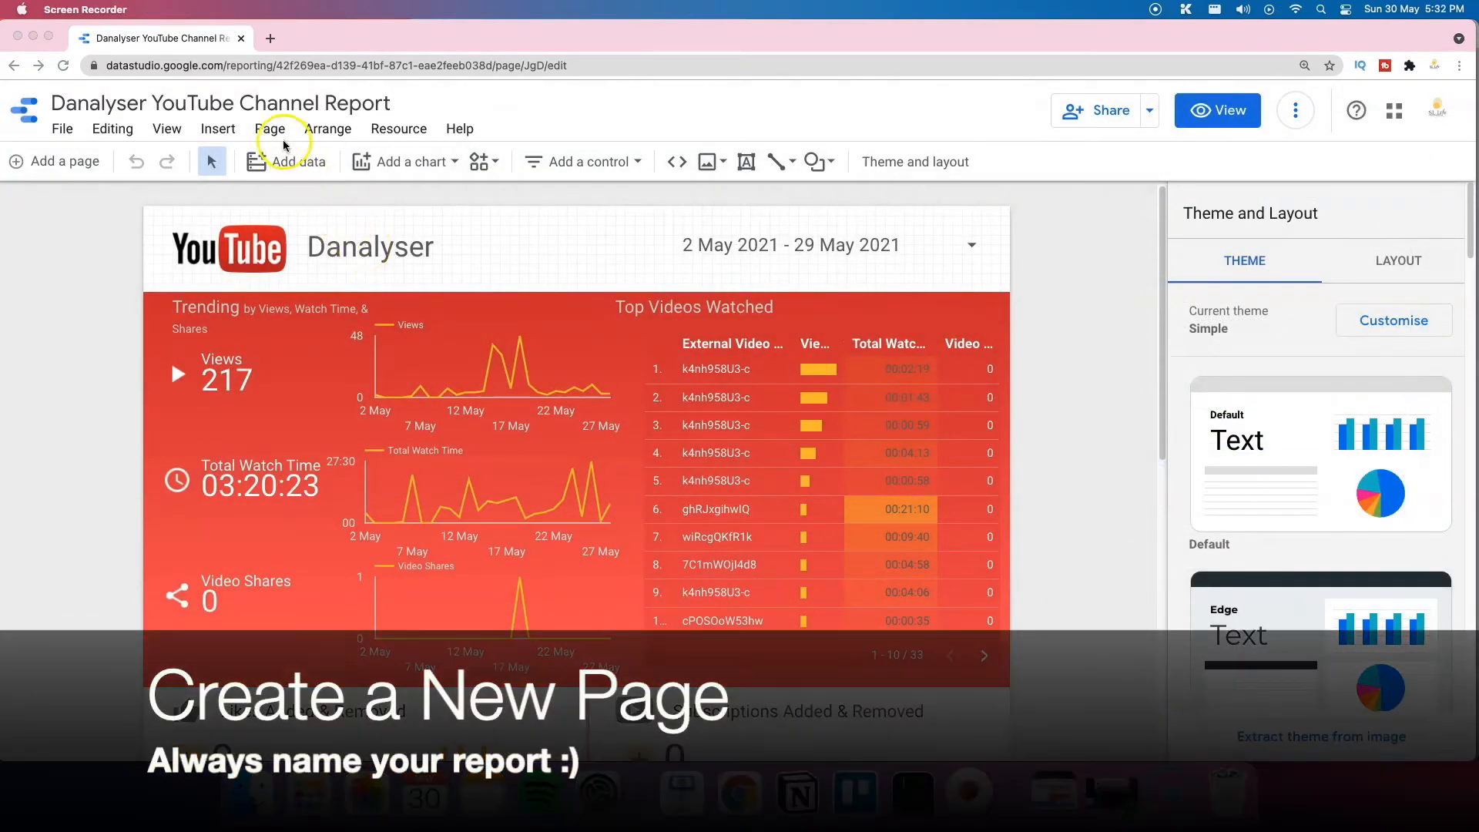
Step: Add a second report page and rename it 'YPP Monetization Tracker'
{"action": "left_click", "coordinate": [61, 166]}
{"action": "left_click", "coordinate": [68, 166]}
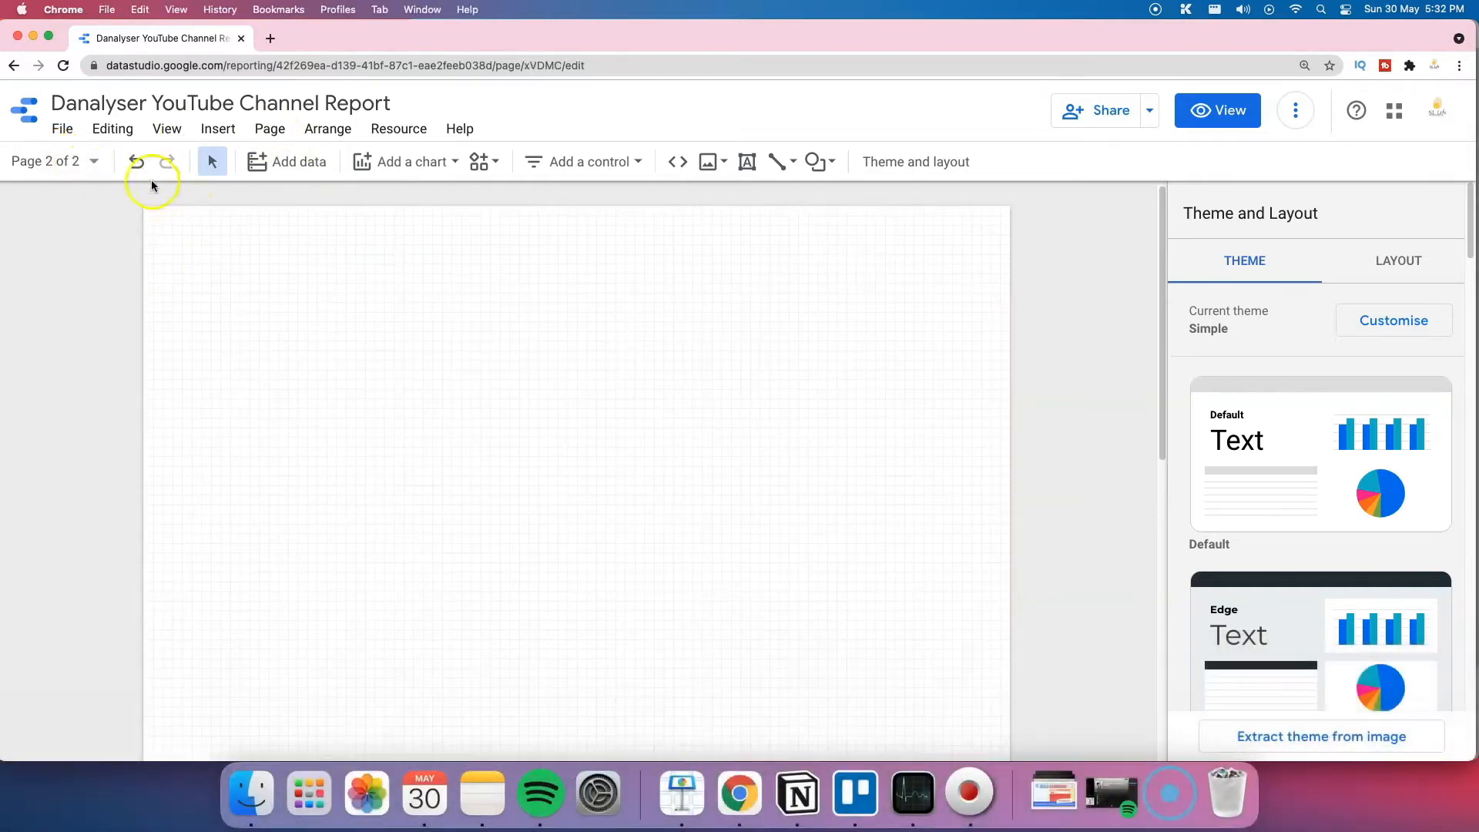
{"action": "left_click", "coordinate": [93, 160]}
{"action": "left_click", "coordinate": [346, 287]}
{"action": "left_click", "coordinate": [396, 291]}
{"action": "type", "text": "YPP Monetization Tracker"}
{"action": "left_click", "coordinate": [166, 247]}
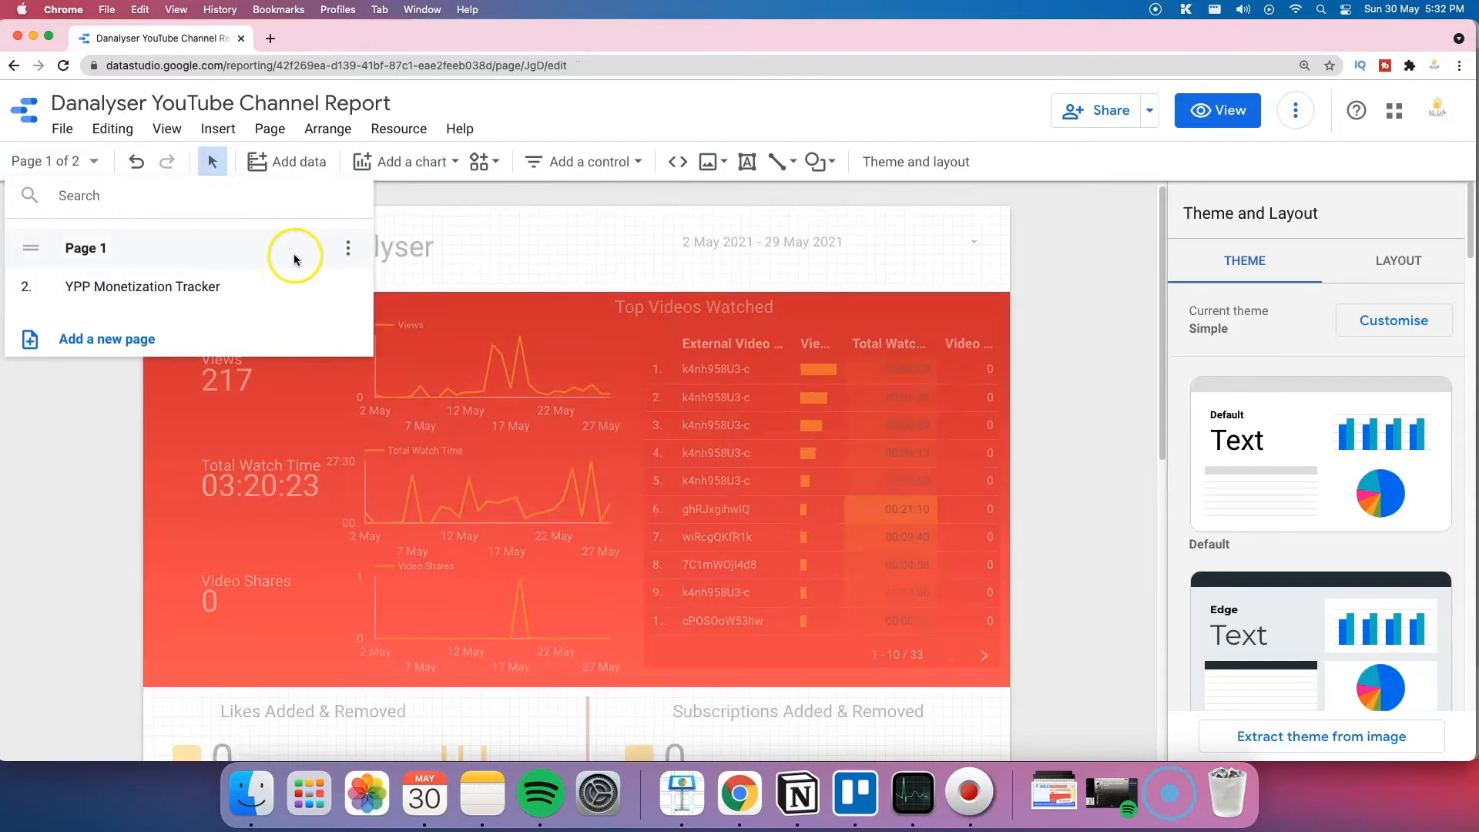
Step: Rename the first report page to 'Home'
{"action": "left_click", "coordinate": [348, 247]}
{"action": "left_click", "coordinate": [392, 245]}
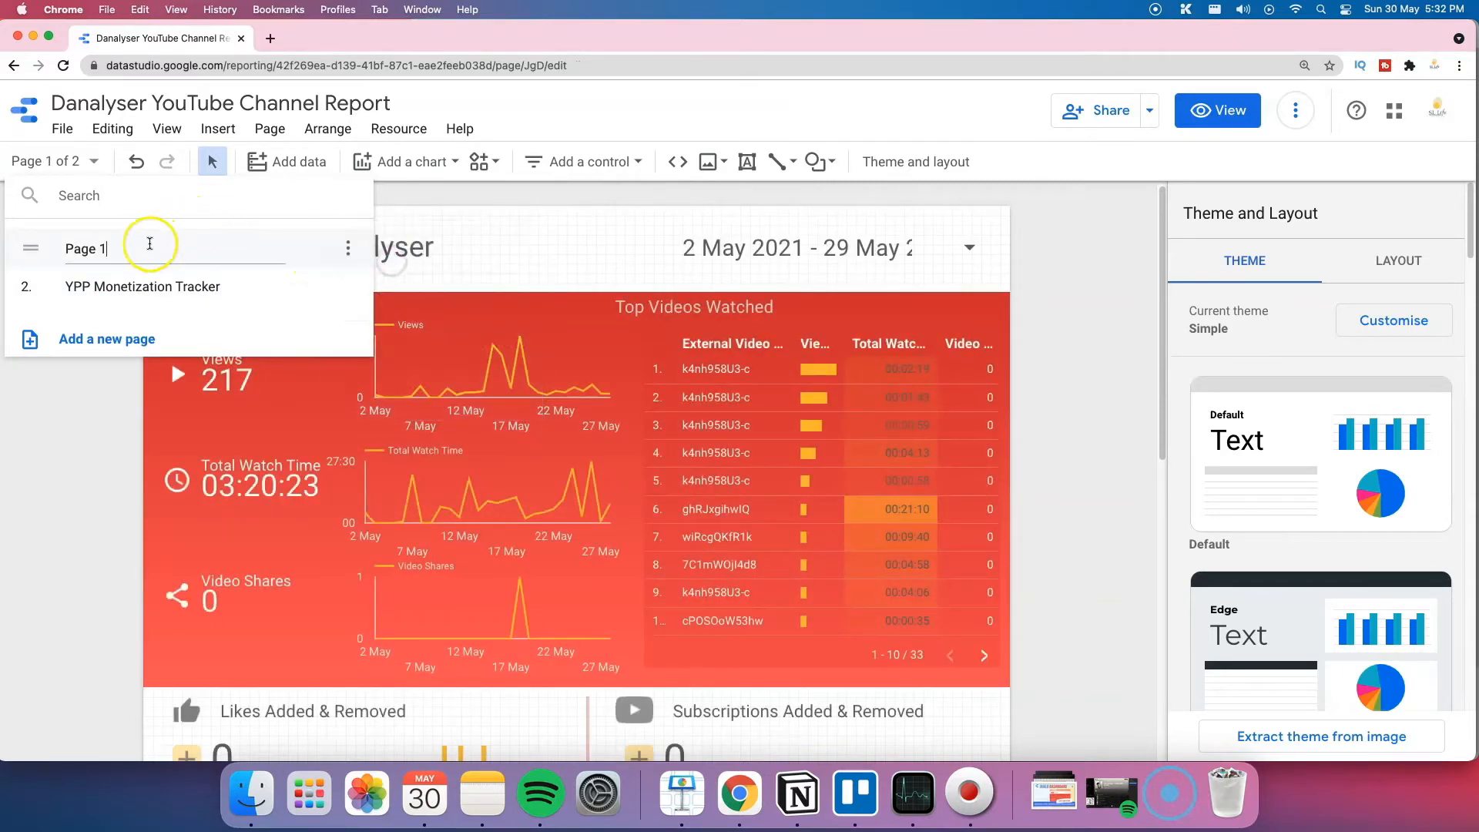
{"action": "key", "text": "super+a"}
{"action": "type", "text": "Ho"}
{"action": "key", "text": "Escape"}
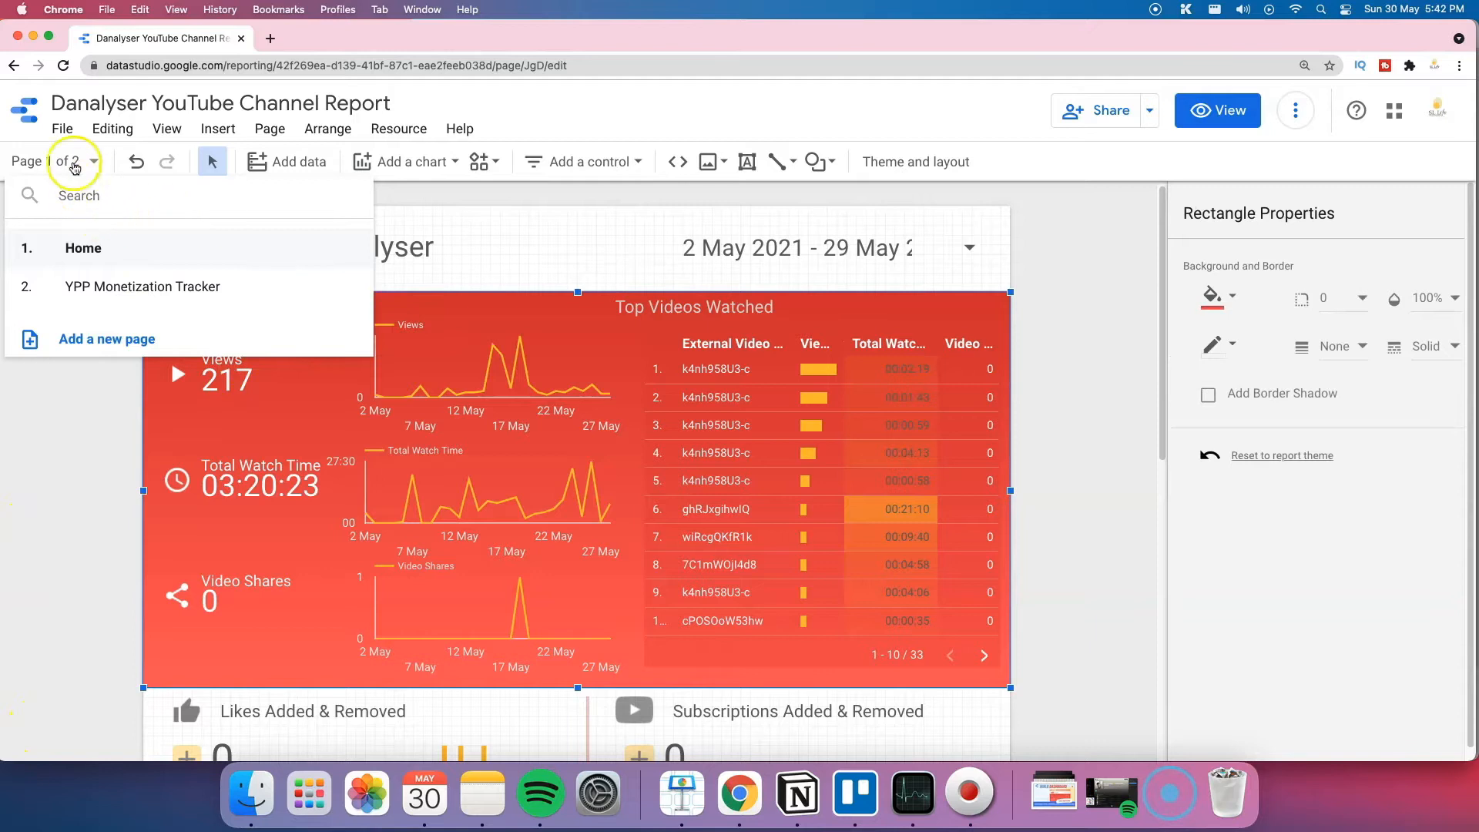
Step: Paste the red background and Total Watch Time scorecard onto the YPP Monetization Tracker page
{"action": "left_click", "coordinate": [69, 162]}
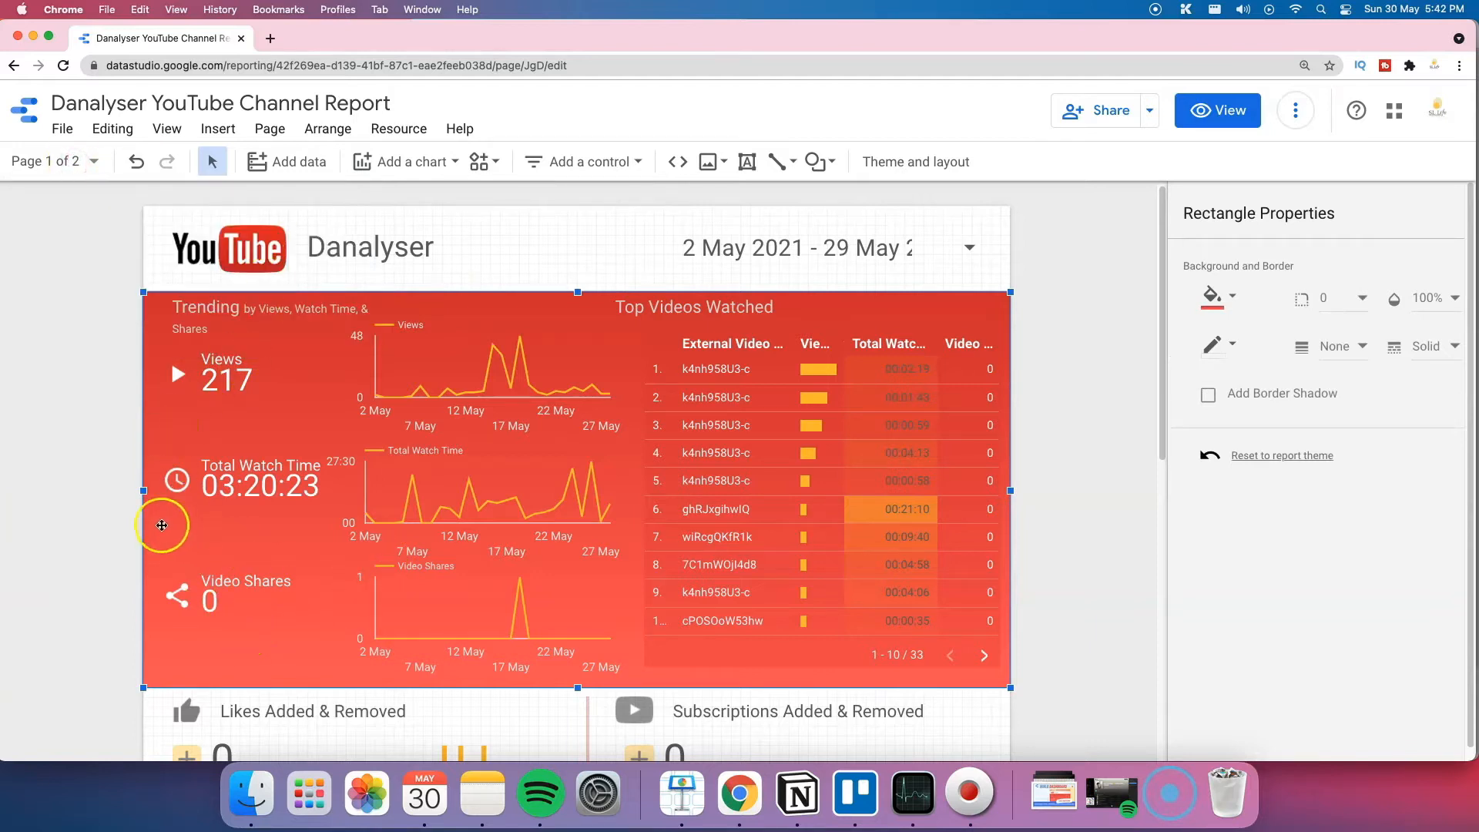
{"action": "left_click", "coordinate": [255, 489], "text": "shift"}
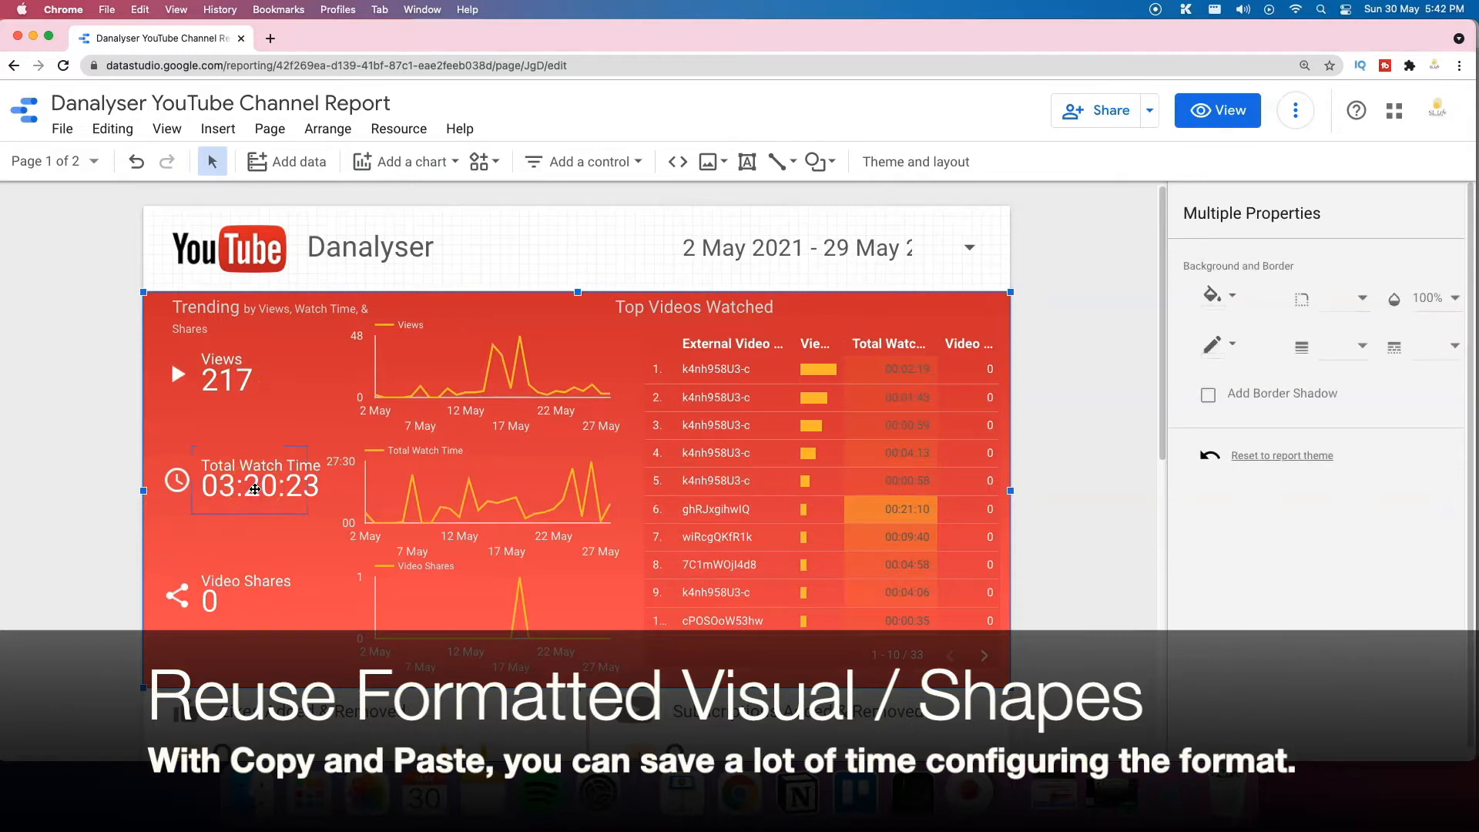
{"action": "left_click", "coordinate": [91, 161]}
{"action": "left_click", "coordinate": [111, 305]}
{"action": "left_click", "coordinate": [347, 403]}
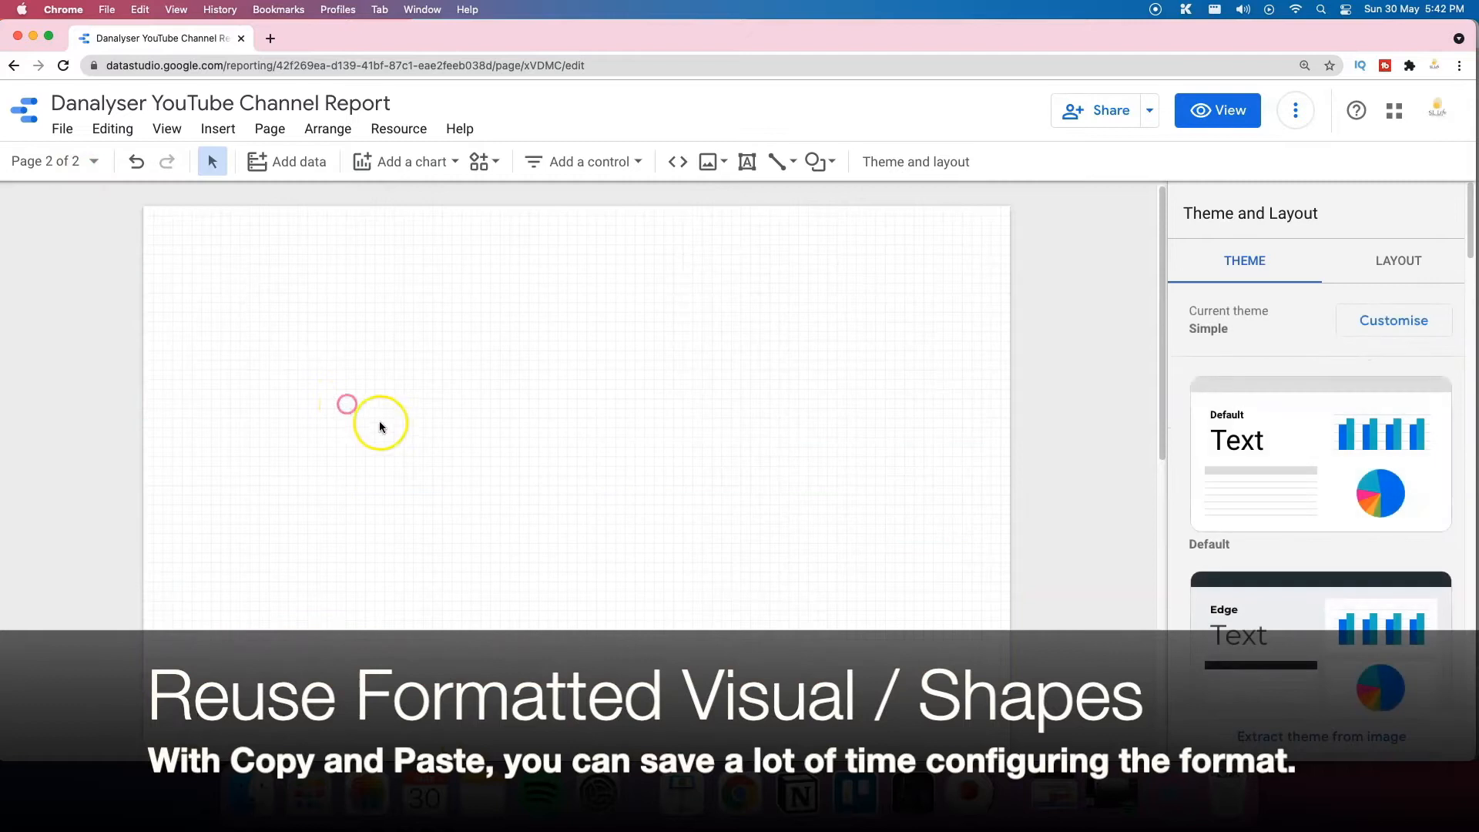
{"action": "key", "text": "cmd+v"}
{"action": "left_click_drag", "start_coordinate": [550, 460], "coordinate": [537, 431]}
Step: Connect the pasted scorecard to YouTube Analytics and move it to the red area's top-left
{"action": "left_click", "coordinate": [267, 471]}
{"action": "left_click", "coordinate": [939, 453]}
{"action": "left_click", "coordinate": [519, 692]}
{"action": "left_click", "coordinate": [284, 461]}
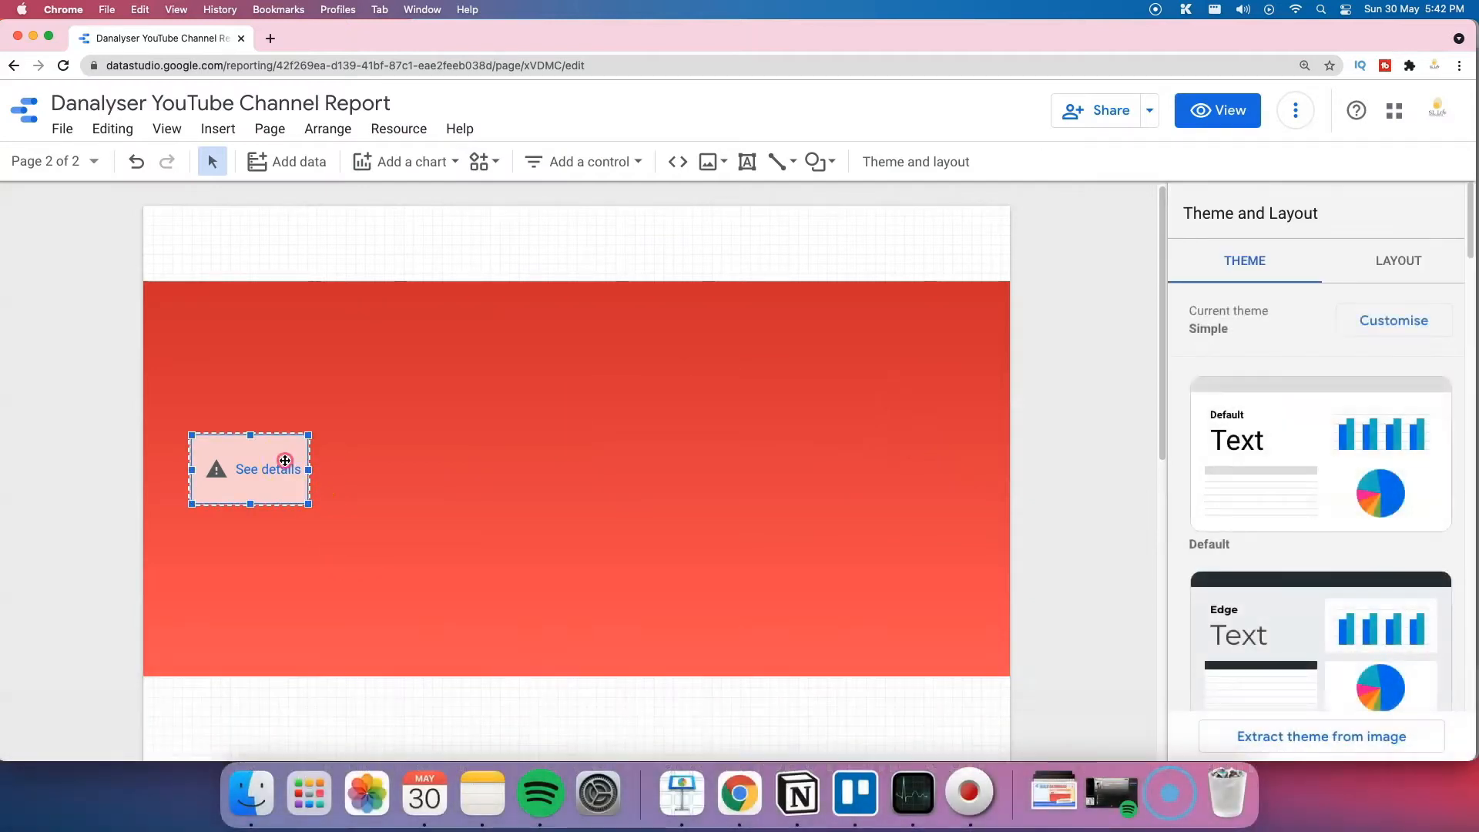
{"action": "left_click", "coordinate": [1245, 318]}
{"action": "left_click", "coordinate": [1245, 386]}
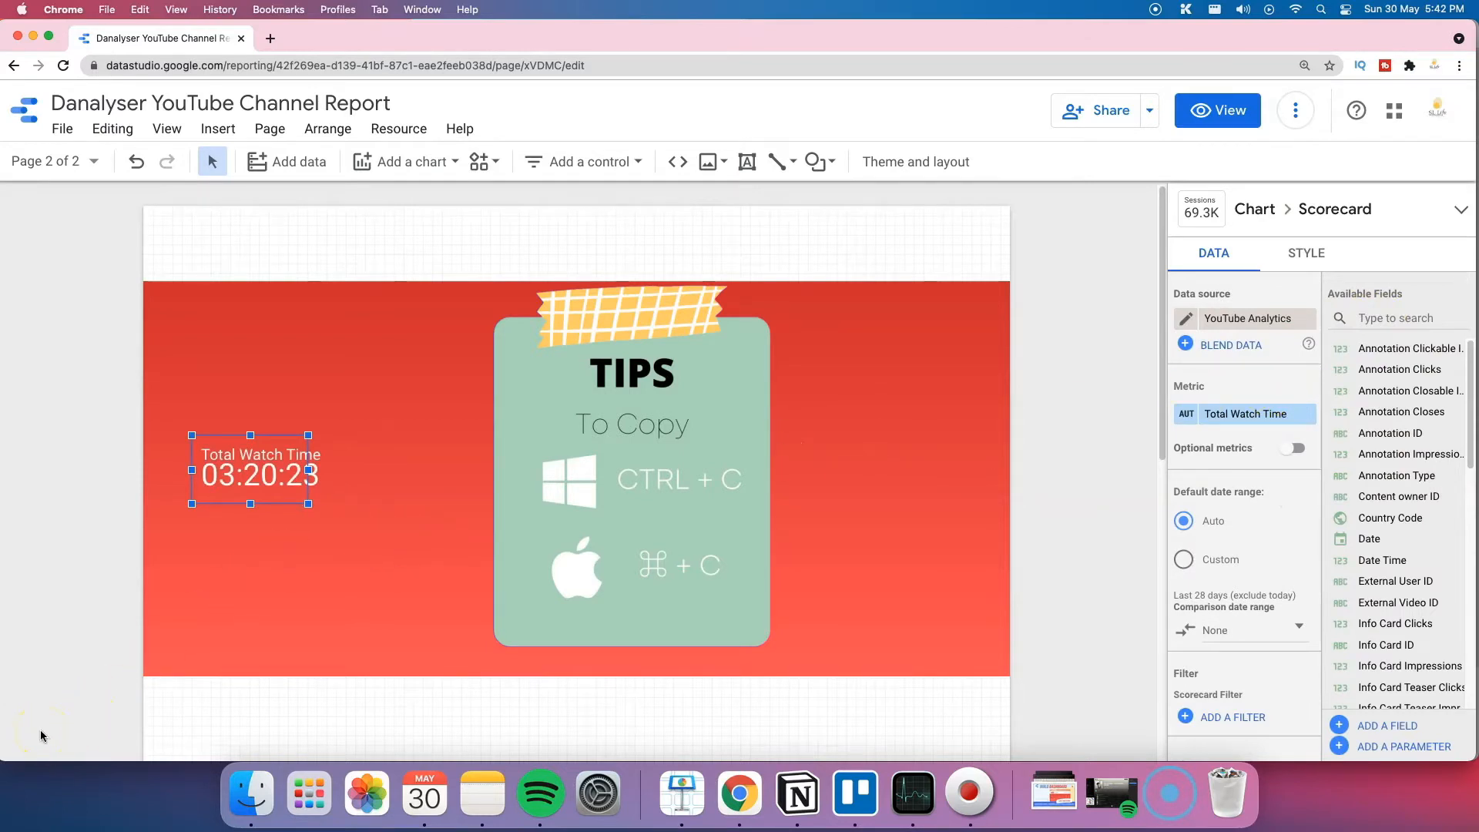
{"action": "left_click_drag", "start_coordinate": [276, 379], "coordinate": [350, 347]}
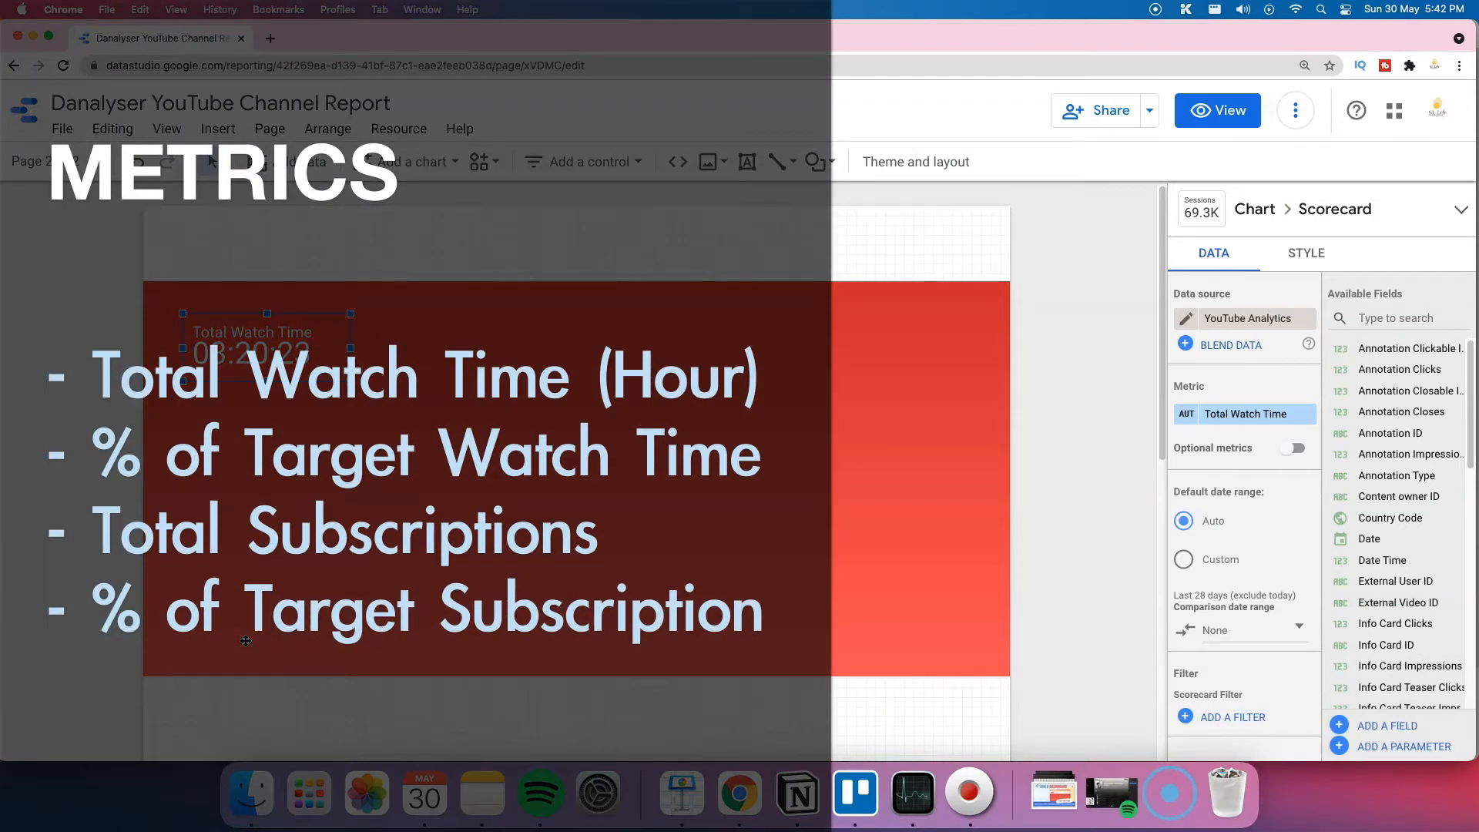
Step: Duplicate the Total Watch Time scorecard beside it and switch its metric to User Subscriptions Added
{"action": "left_click", "coordinate": [278, 338]}
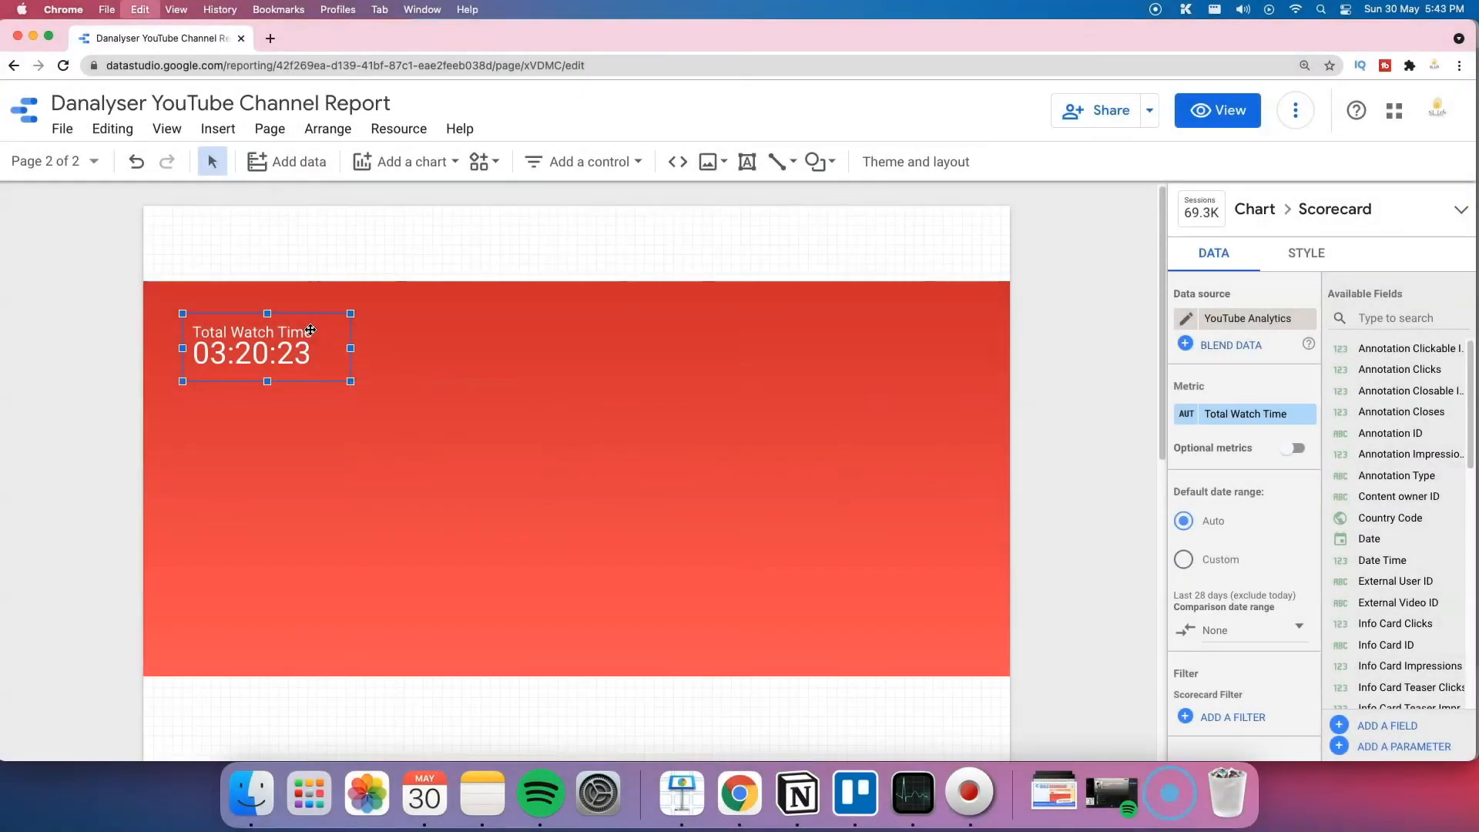
{"action": "key", "text": "super+v"}
{"action": "left_click_drag", "start_coordinate": [311, 371], "coordinate": [460, 357]}
{"action": "left_click", "coordinate": [1414, 318]}
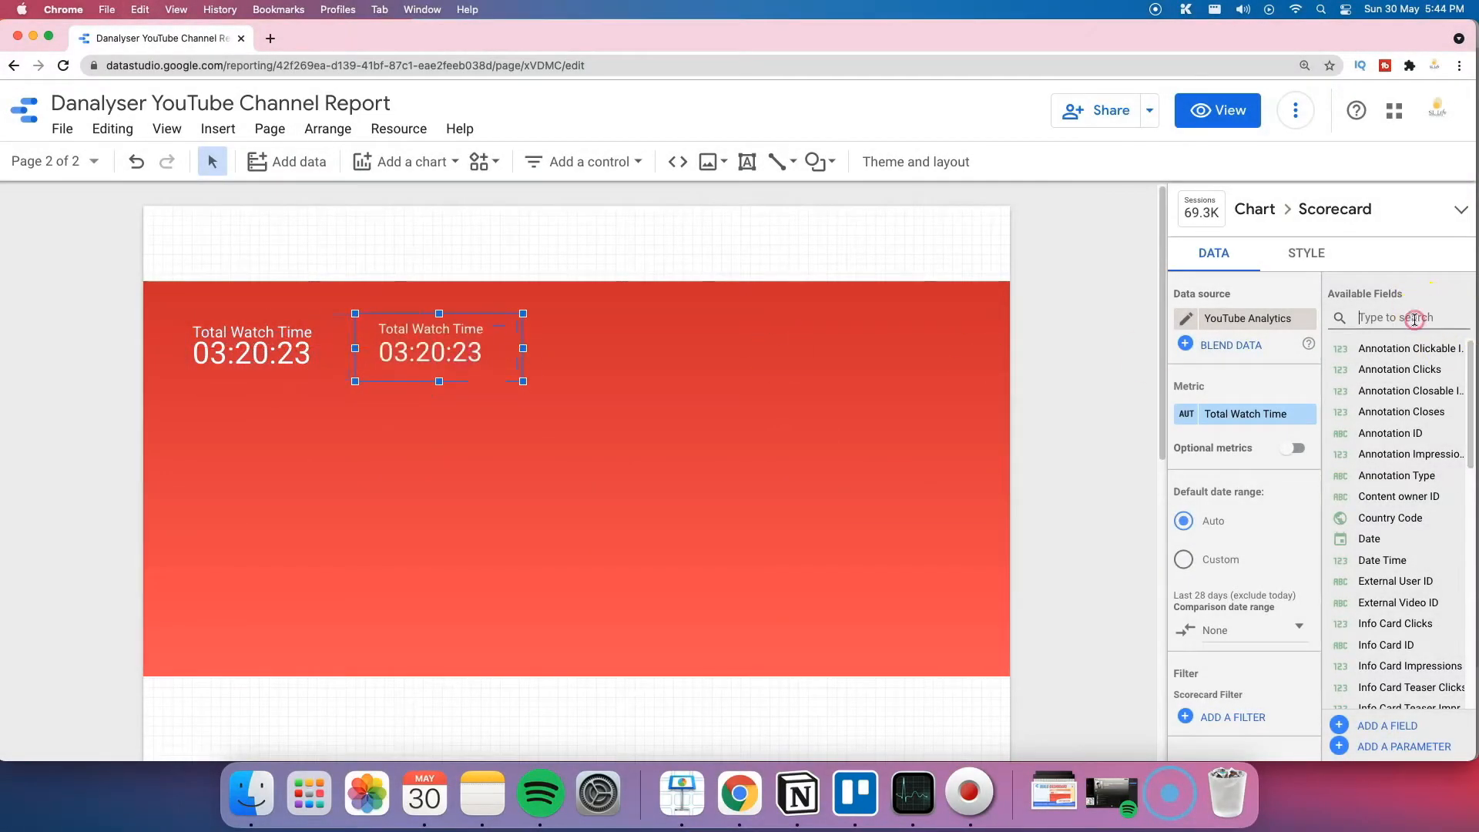
{"action": "type", "text": "subs"}
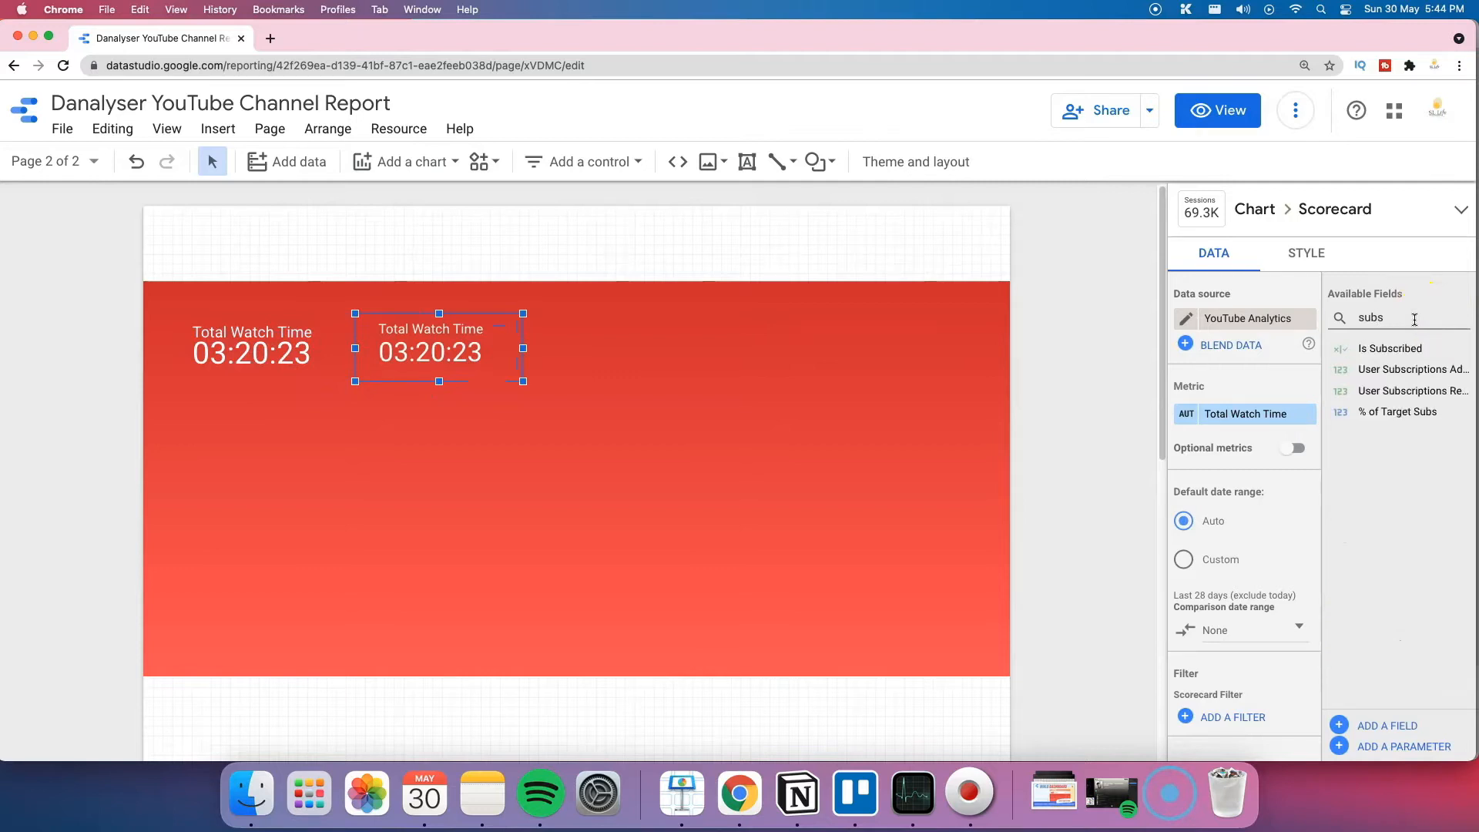
{"action": "left_click_drag", "start_coordinate": [1447, 365], "coordinate": [1302, 414]}
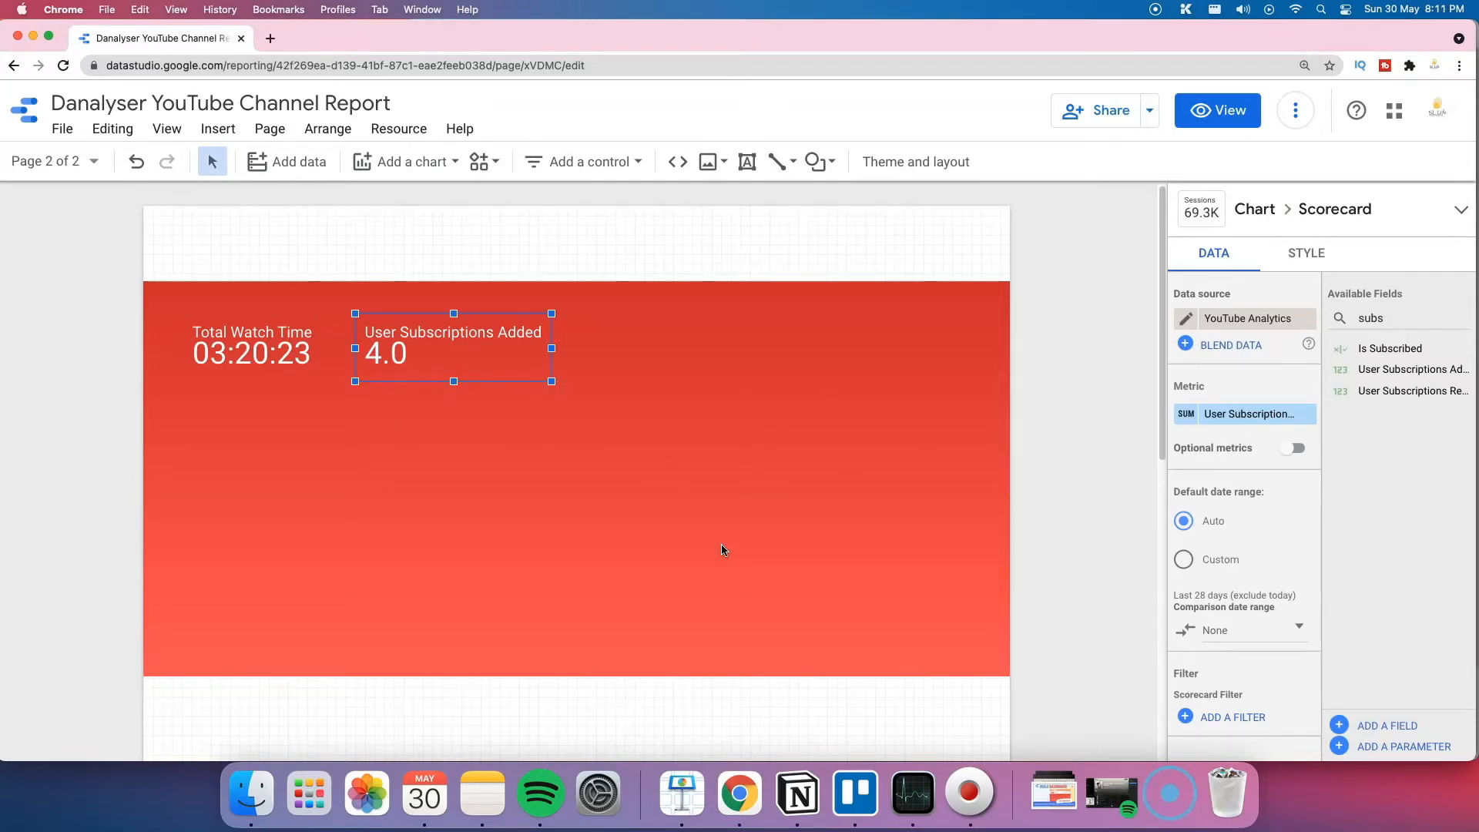
Step: Add calculated field '% of Target Subs' with formula SUM(User Subscriptions Added)/1000 and save it
{"action": "left_click", "coordinate": [1402, 722]}
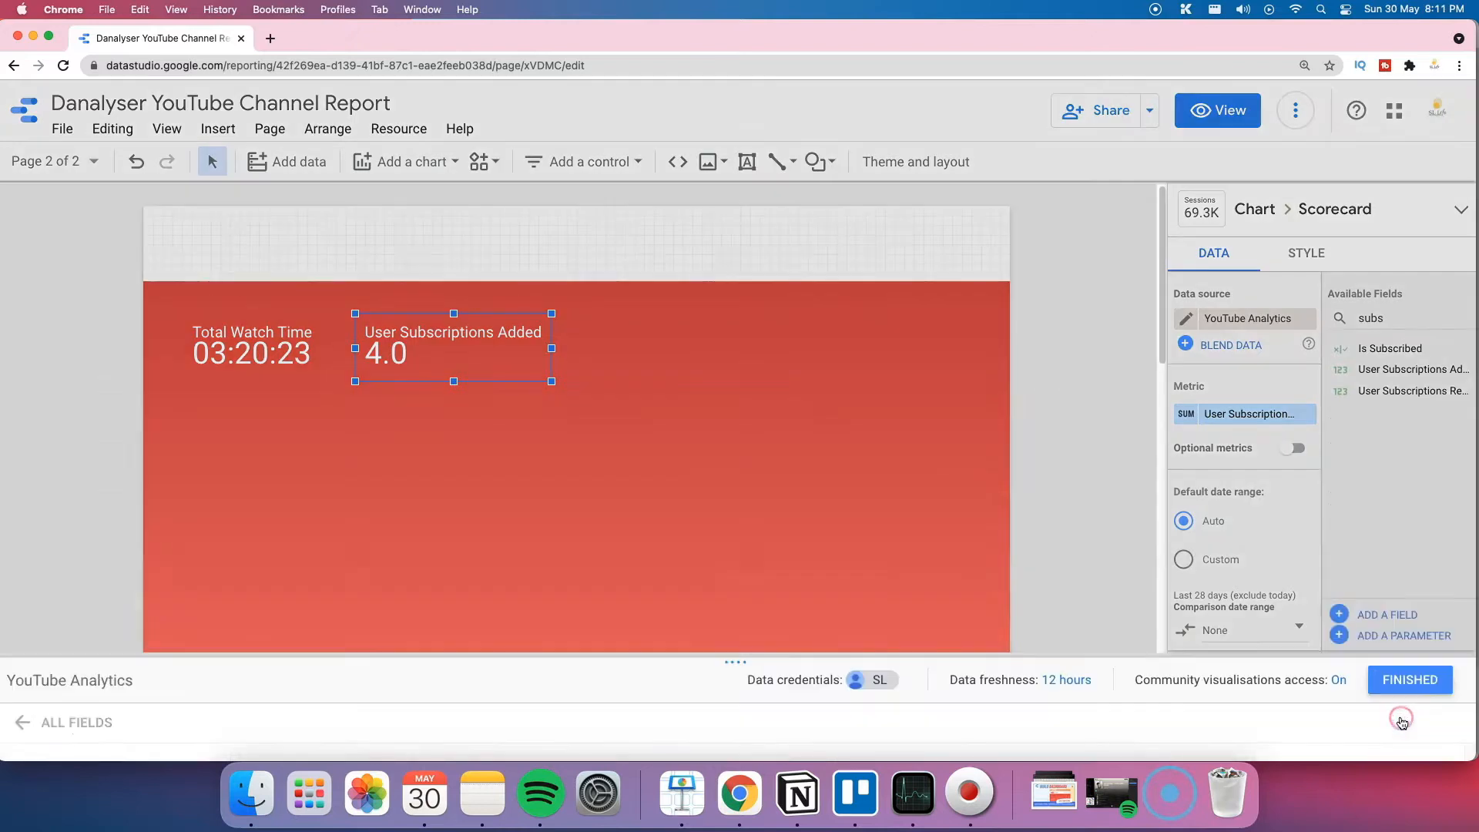
{"action": "left_click", "coordinate": [445, 523]}
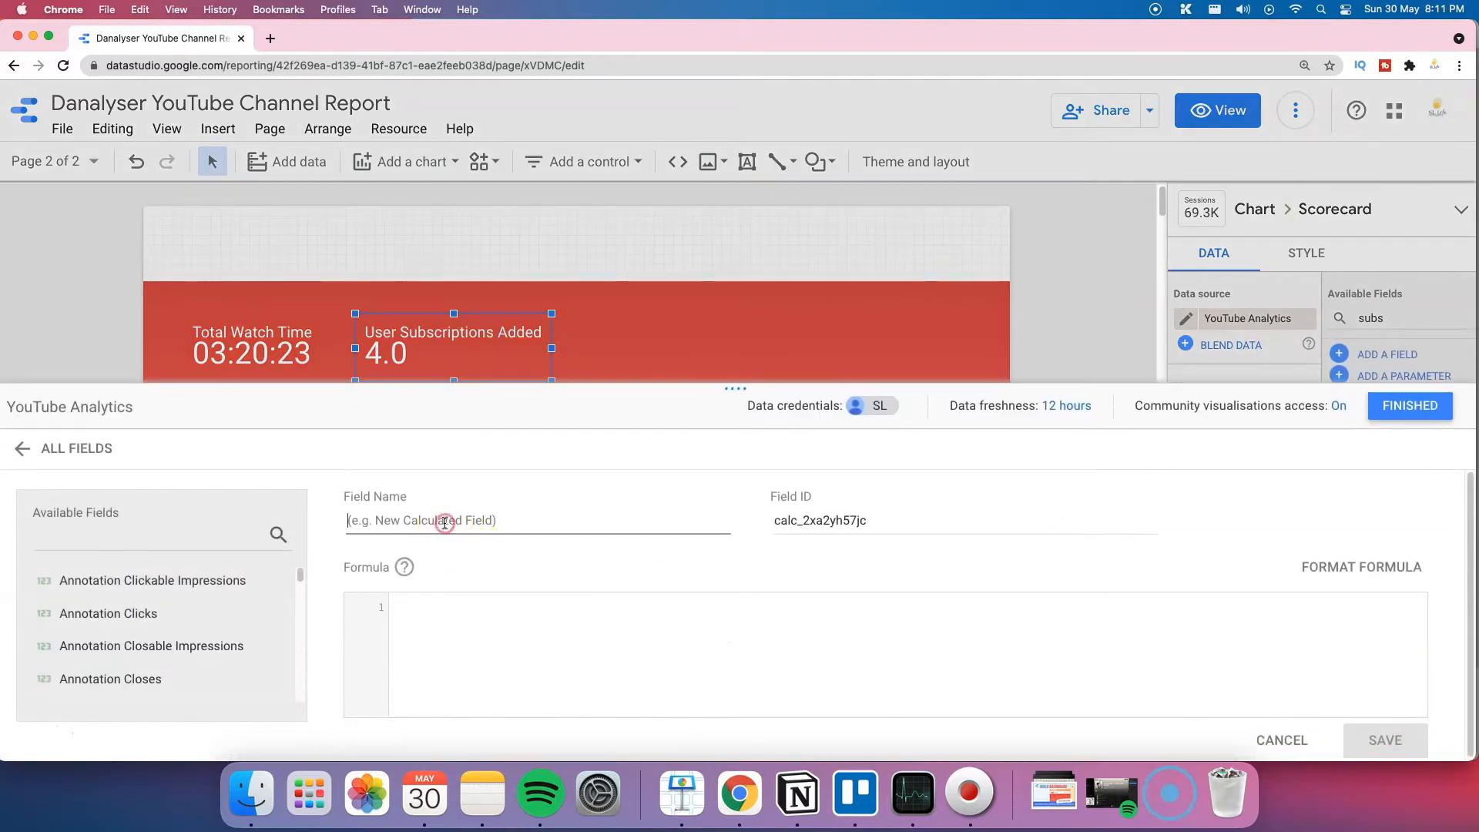
{"action": "type", "text": "% of Target Subs"}
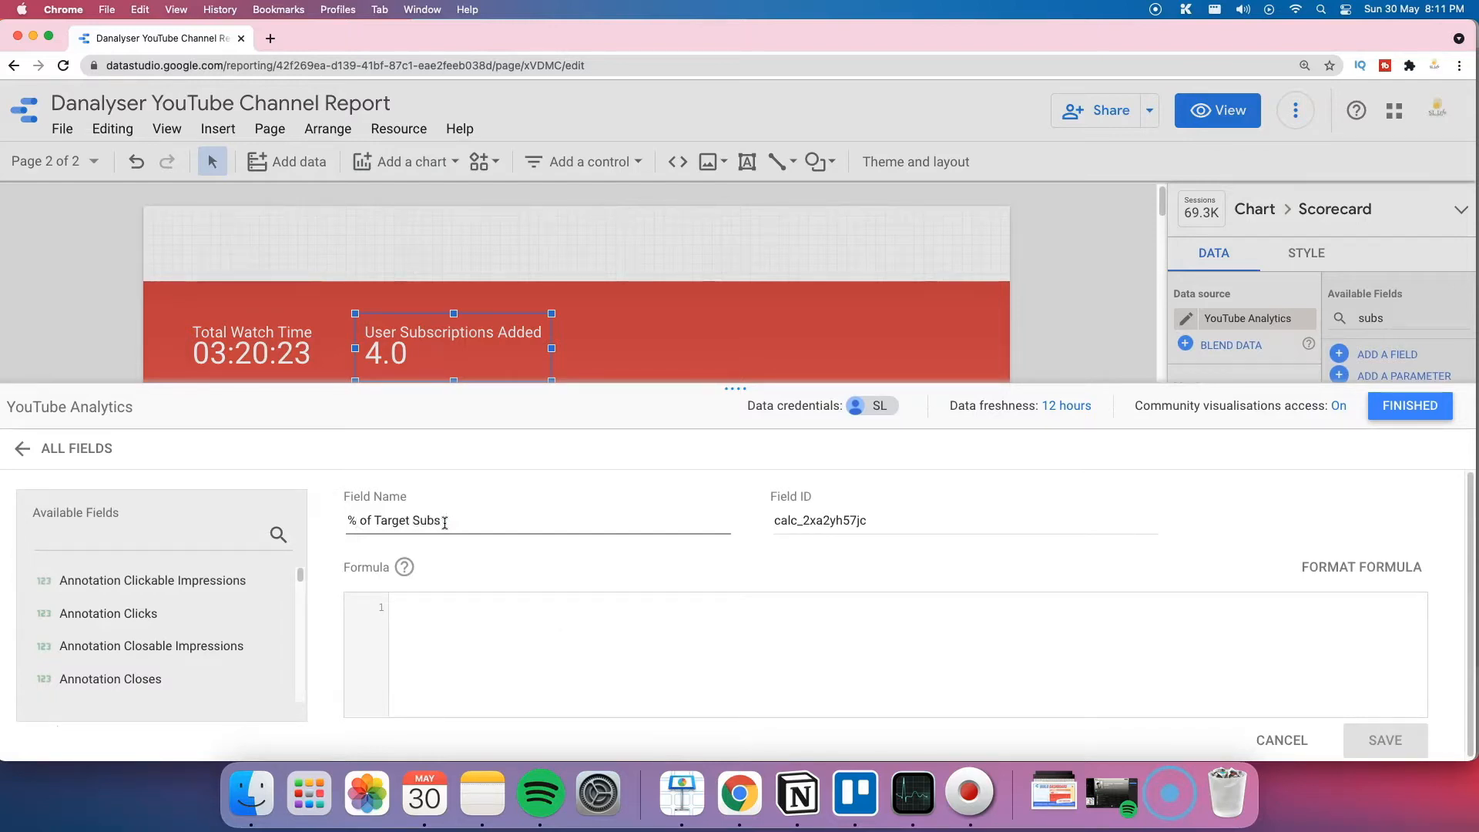
{"action": "left_click", "coordinate": [460, 619]}
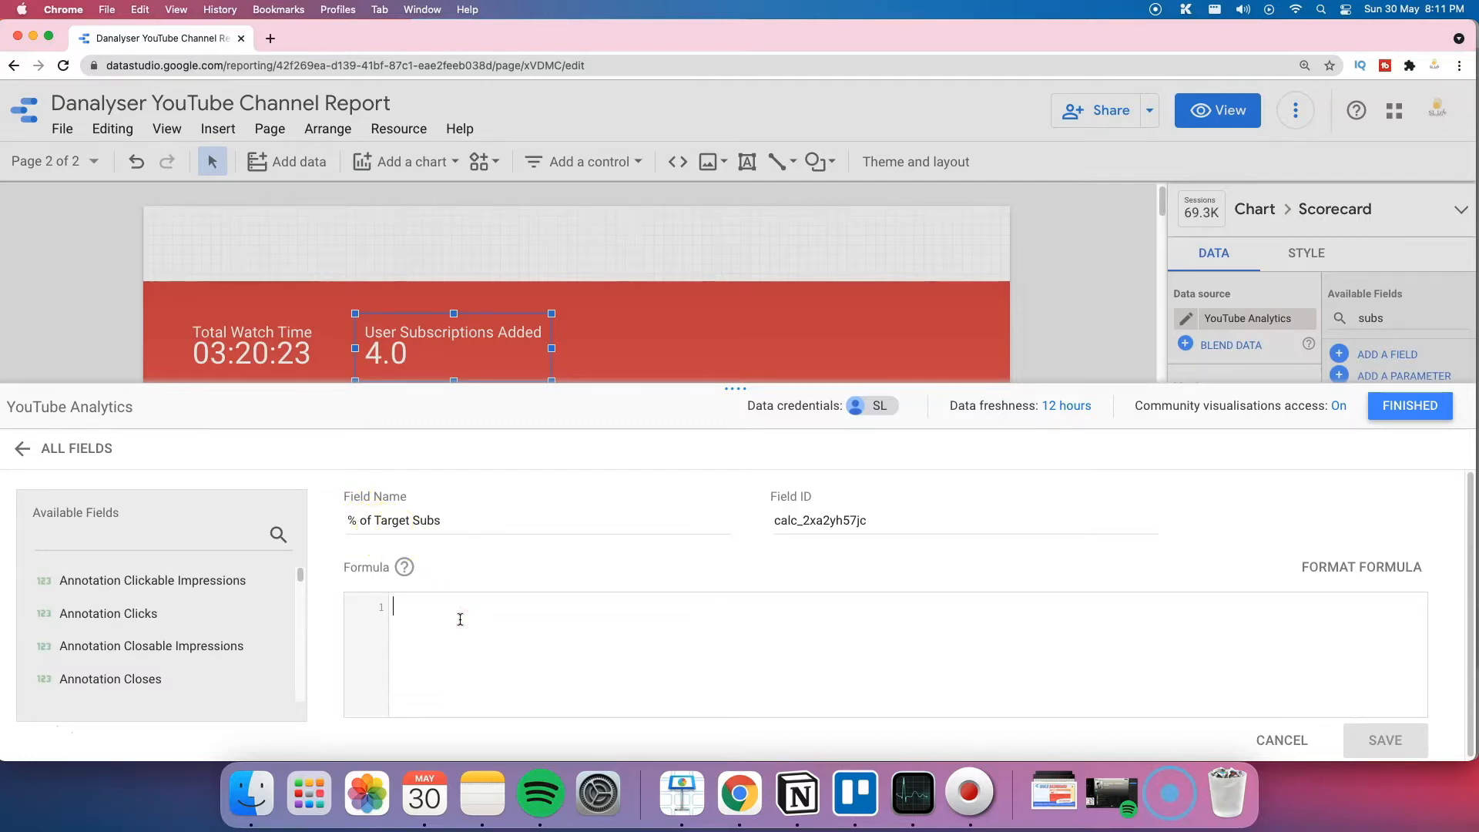
{"action": "type", "text": "SUM("}
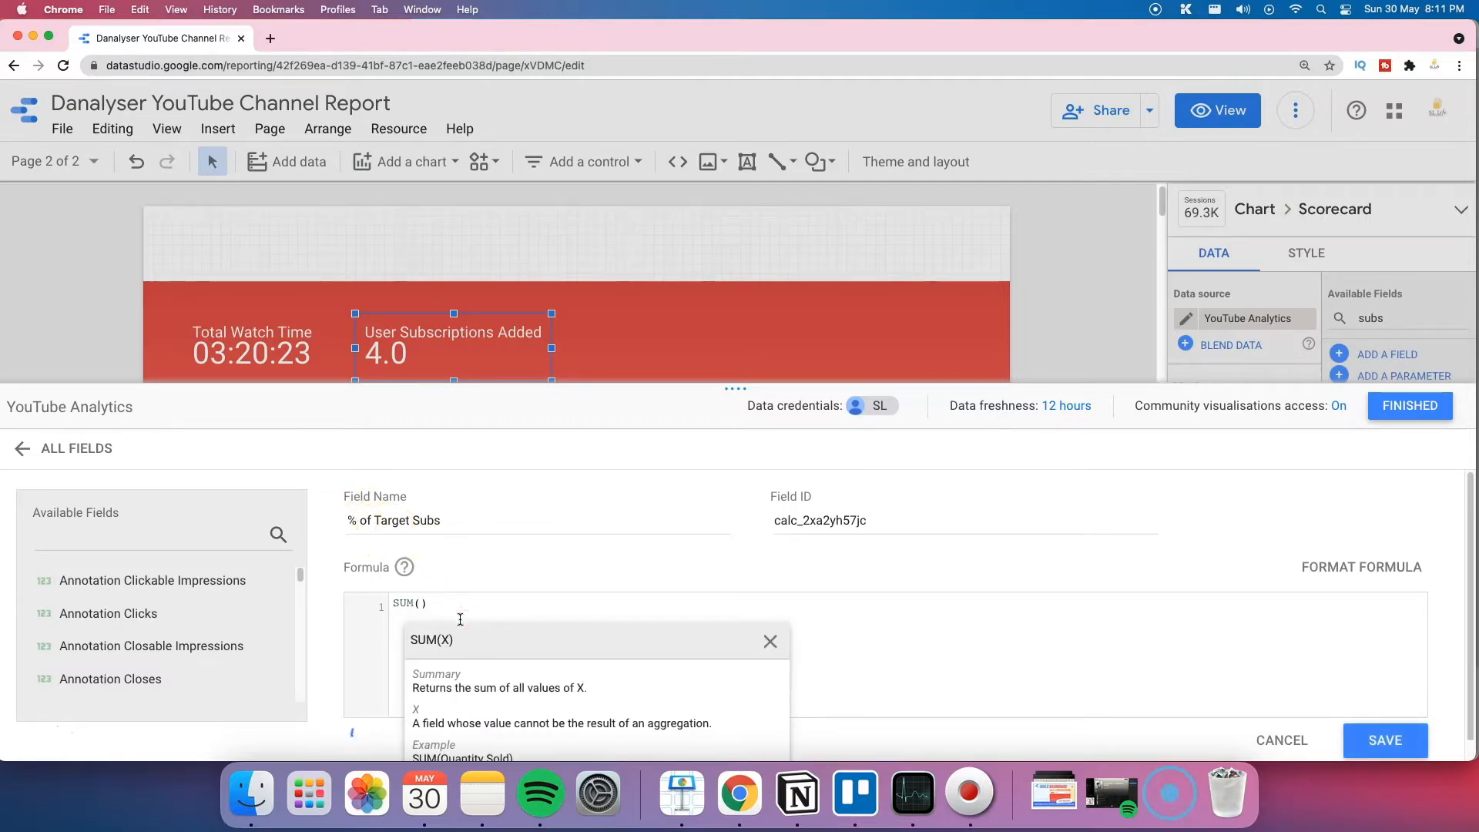
{"action": "type", "text": "user"}
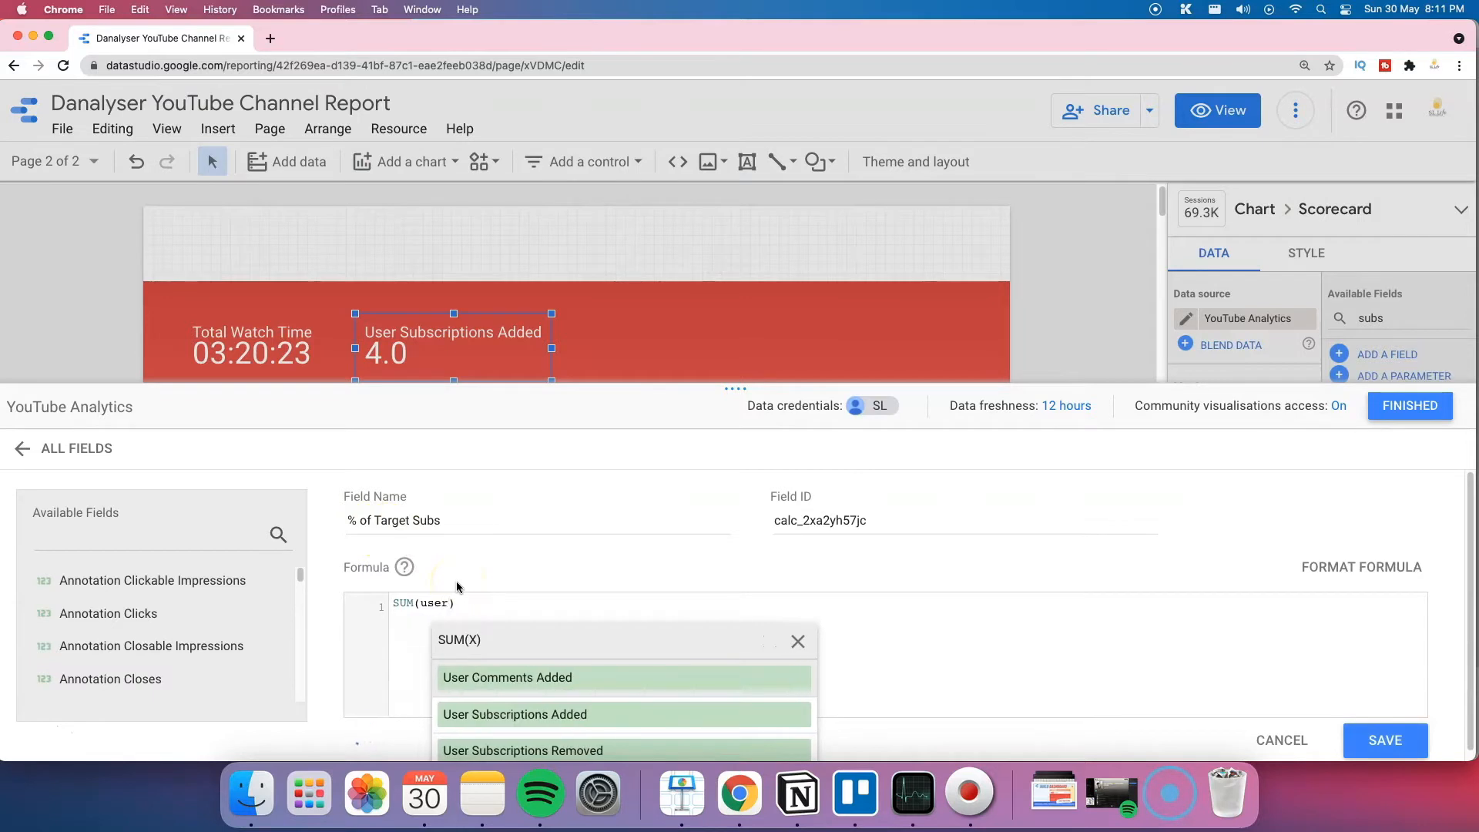
{"action": "left_click", "coordinate": [513, 714]}
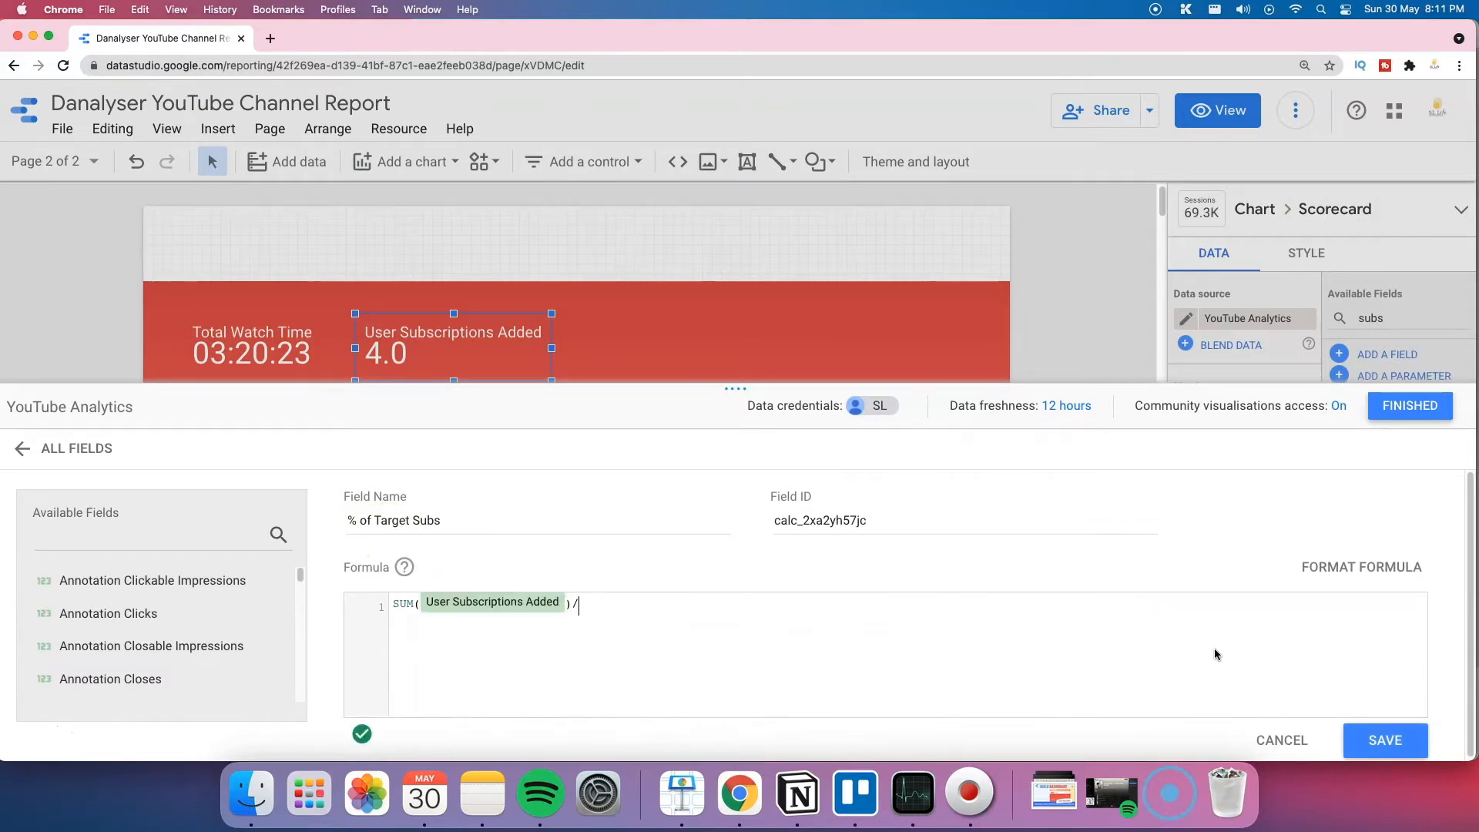
{"action": "left_click", "coordinate": [1382, 739]}
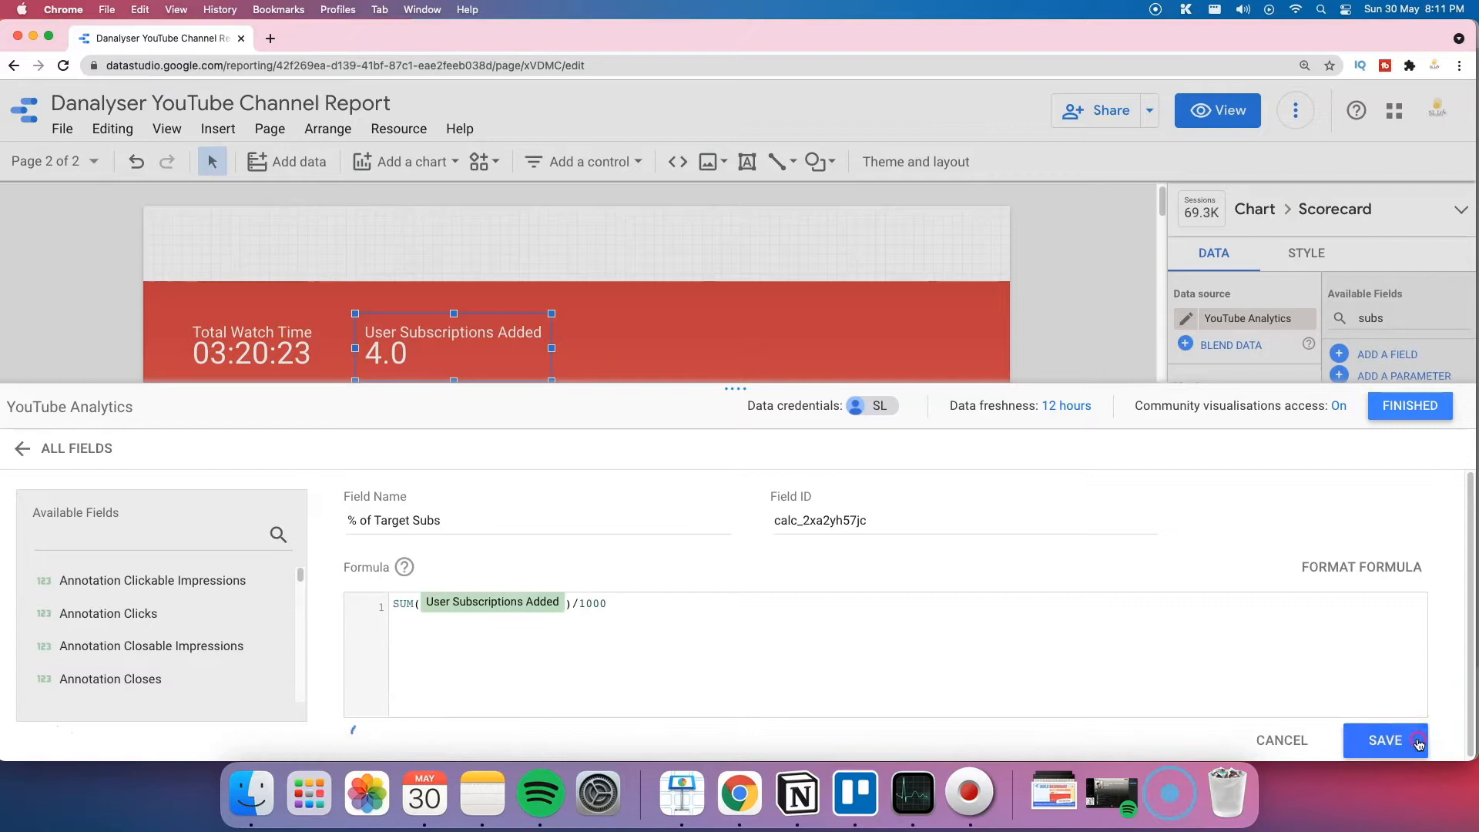
{"action": "left_click", "coordinate": [1402, 406]}
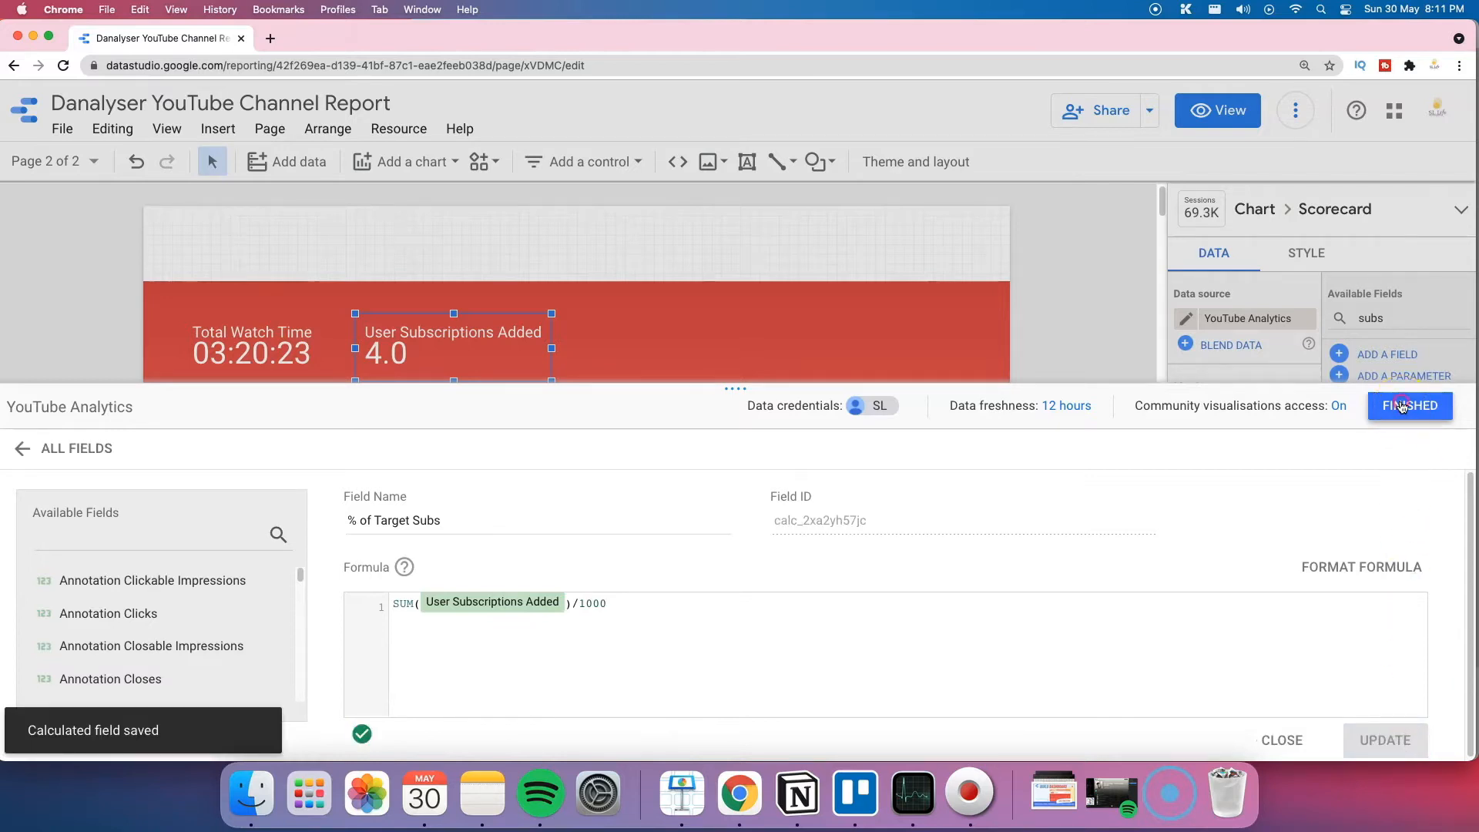
Step: Duplicate the User Subscriptions Added scorecard, place the copy beside it, and reload the report
{"action": "left_click", "coordinate": [522, 363]}
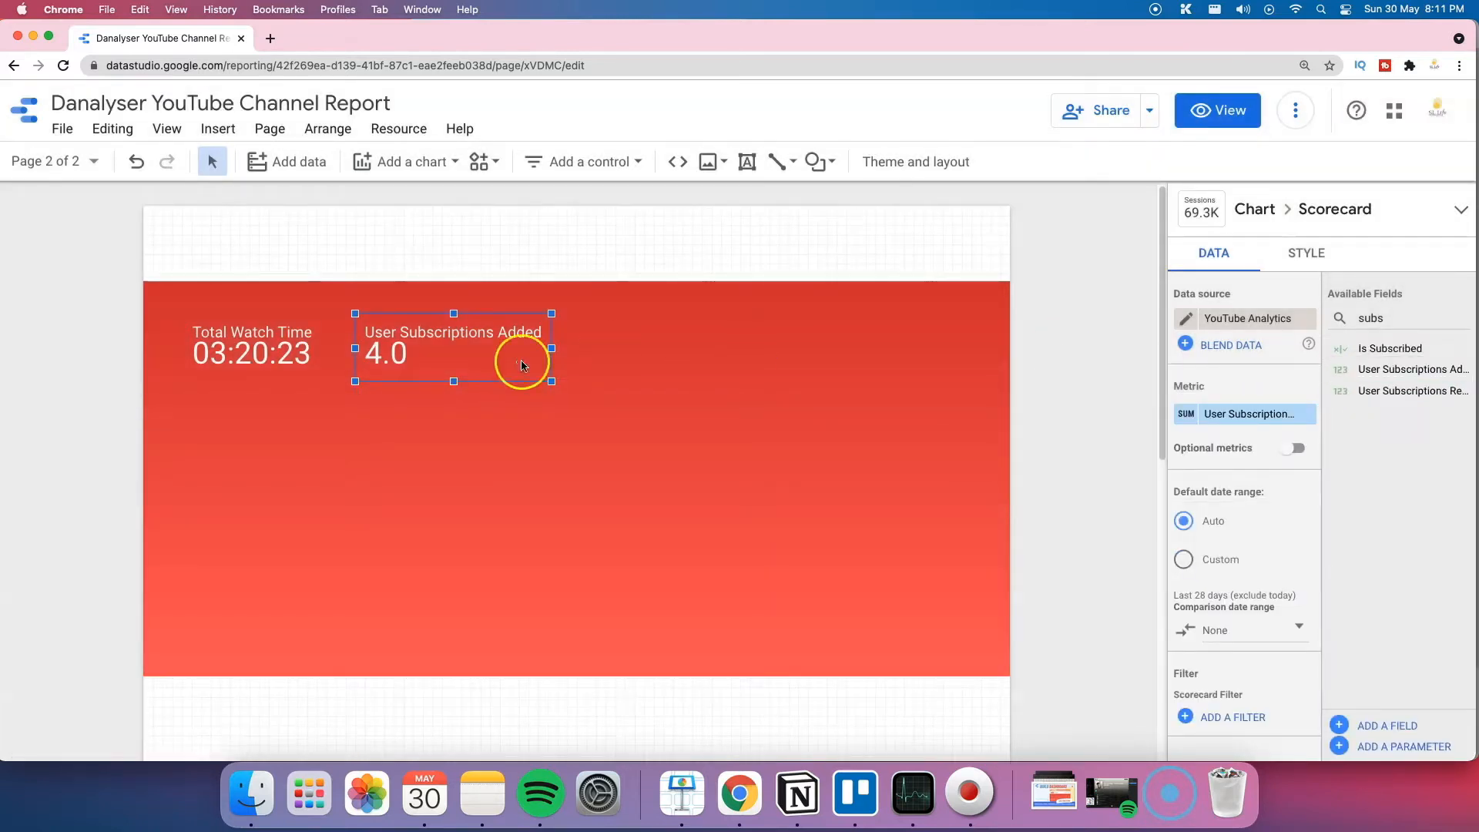
{"action": "key", "text": "super+v"}
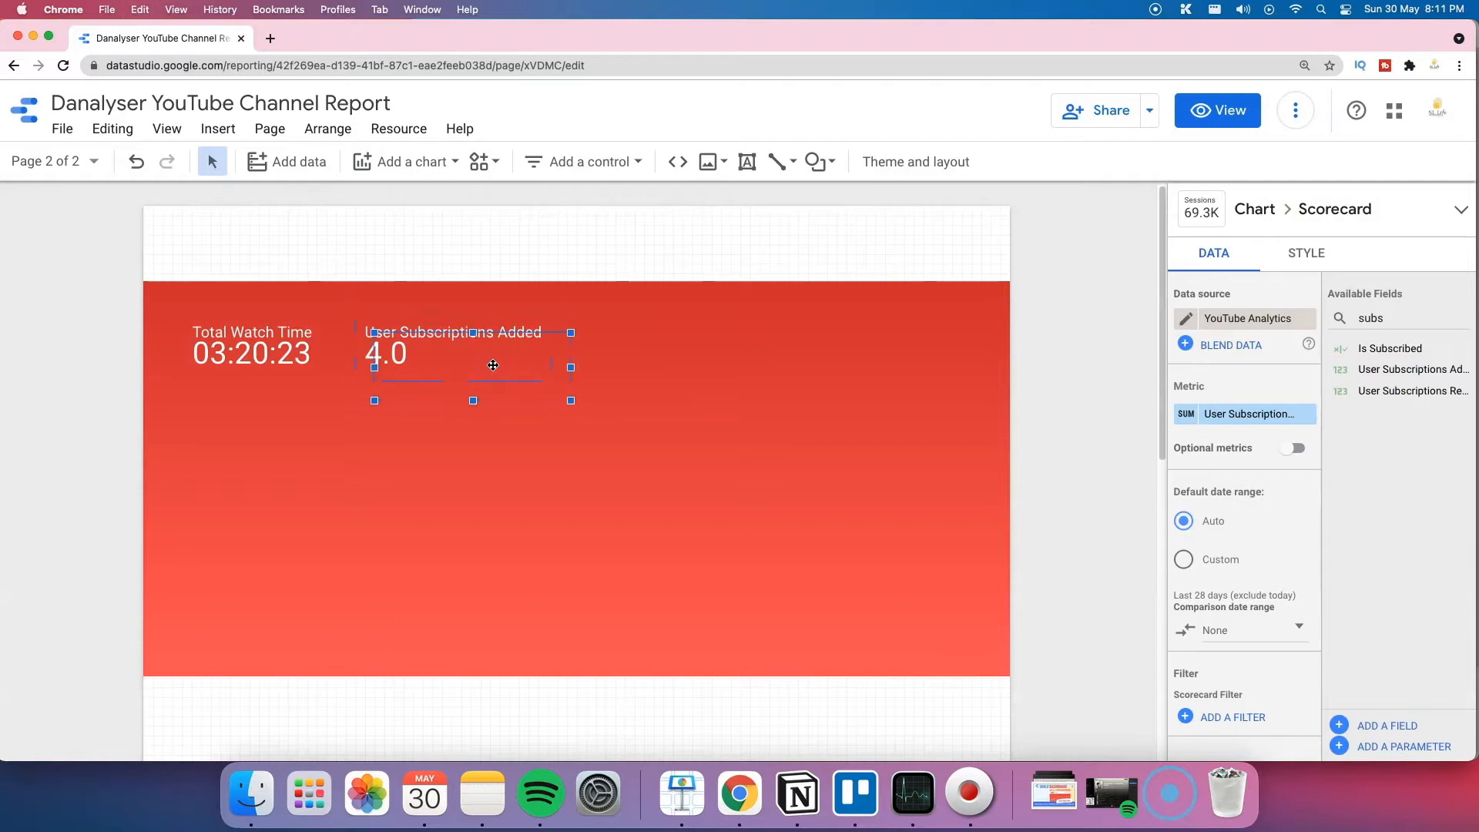
{"action": "left_click_drag", "start_coordinate": [493, 365], "coordinate": [666, 344]}
{"action": "left_click_drag", "start_coordinate": [1415, 310], "coordinate": [1411, 311]}
{"action": "left_click_drag", "start_coordinate": [1411, 311], "coordinate": [1354, 315]}
{"action": "type", "text": "tar"}
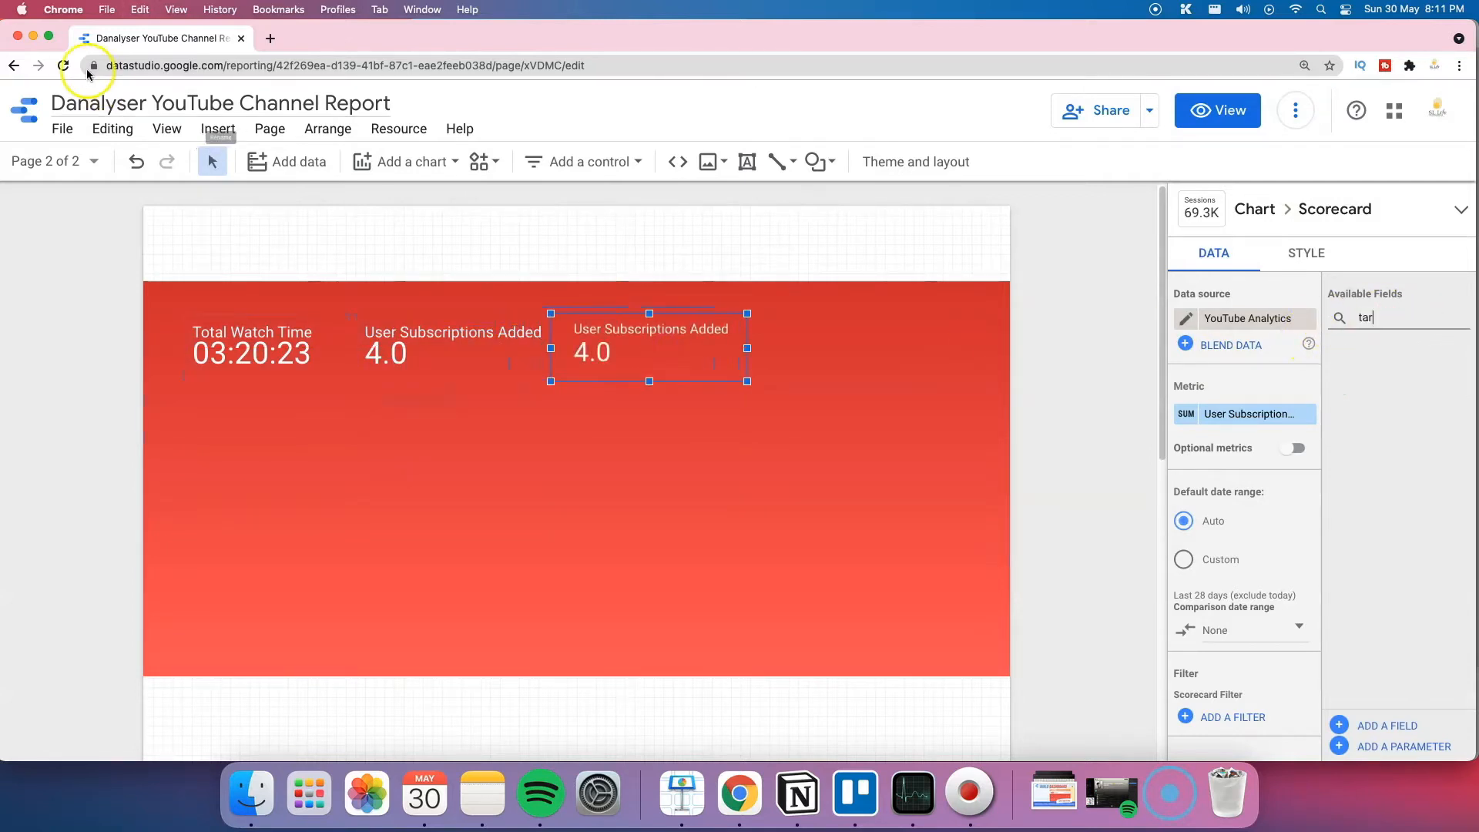
{"action": "left_click", "coordinate": [71, 69]}
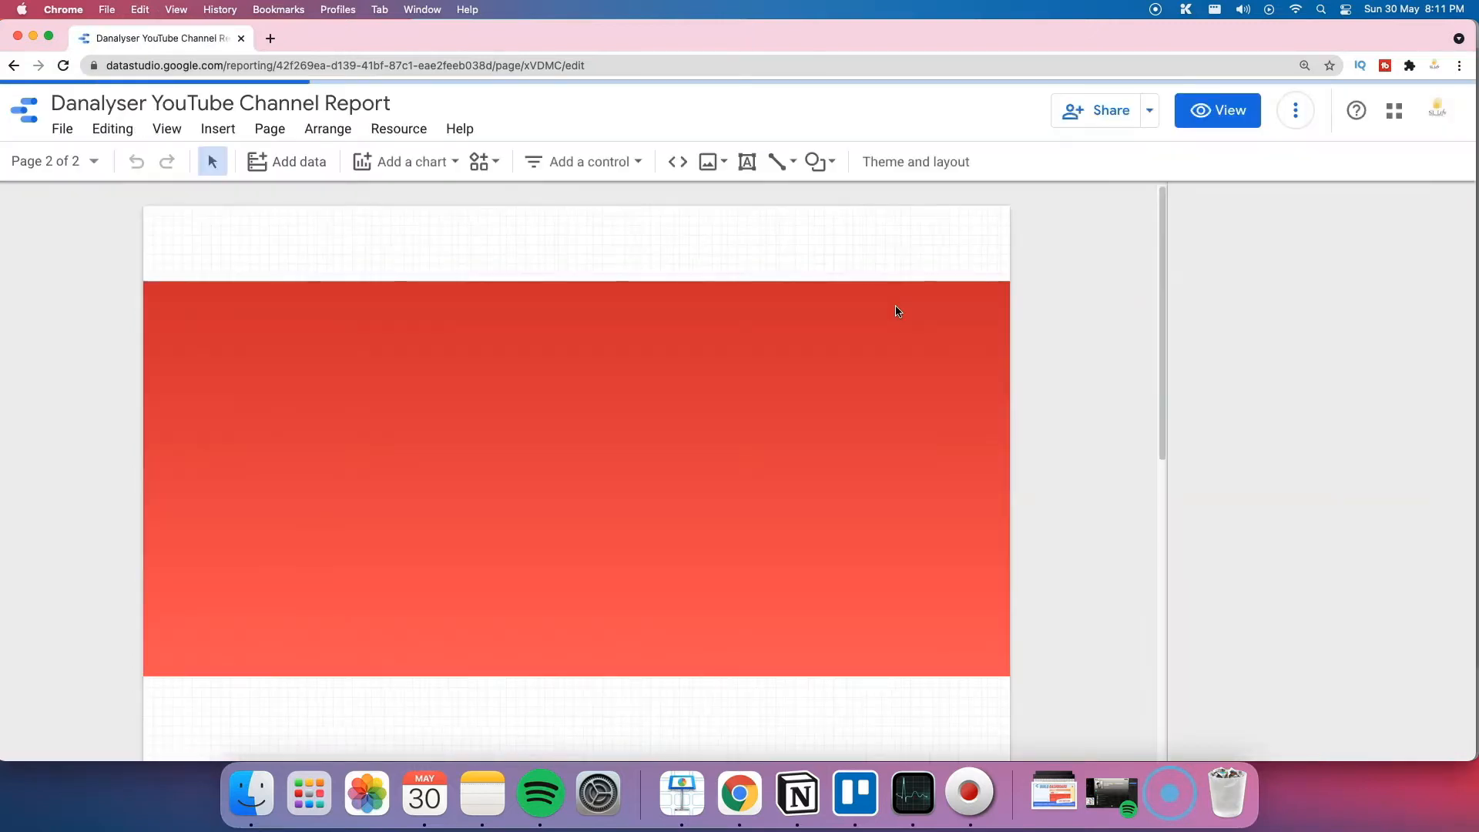
Step: Set the third scorecard's metric to % of Target Subs
{"action": "left_click", "coordinate": [627, 353]}
{"action": "left_click", "coordinate": [1415, 318]}
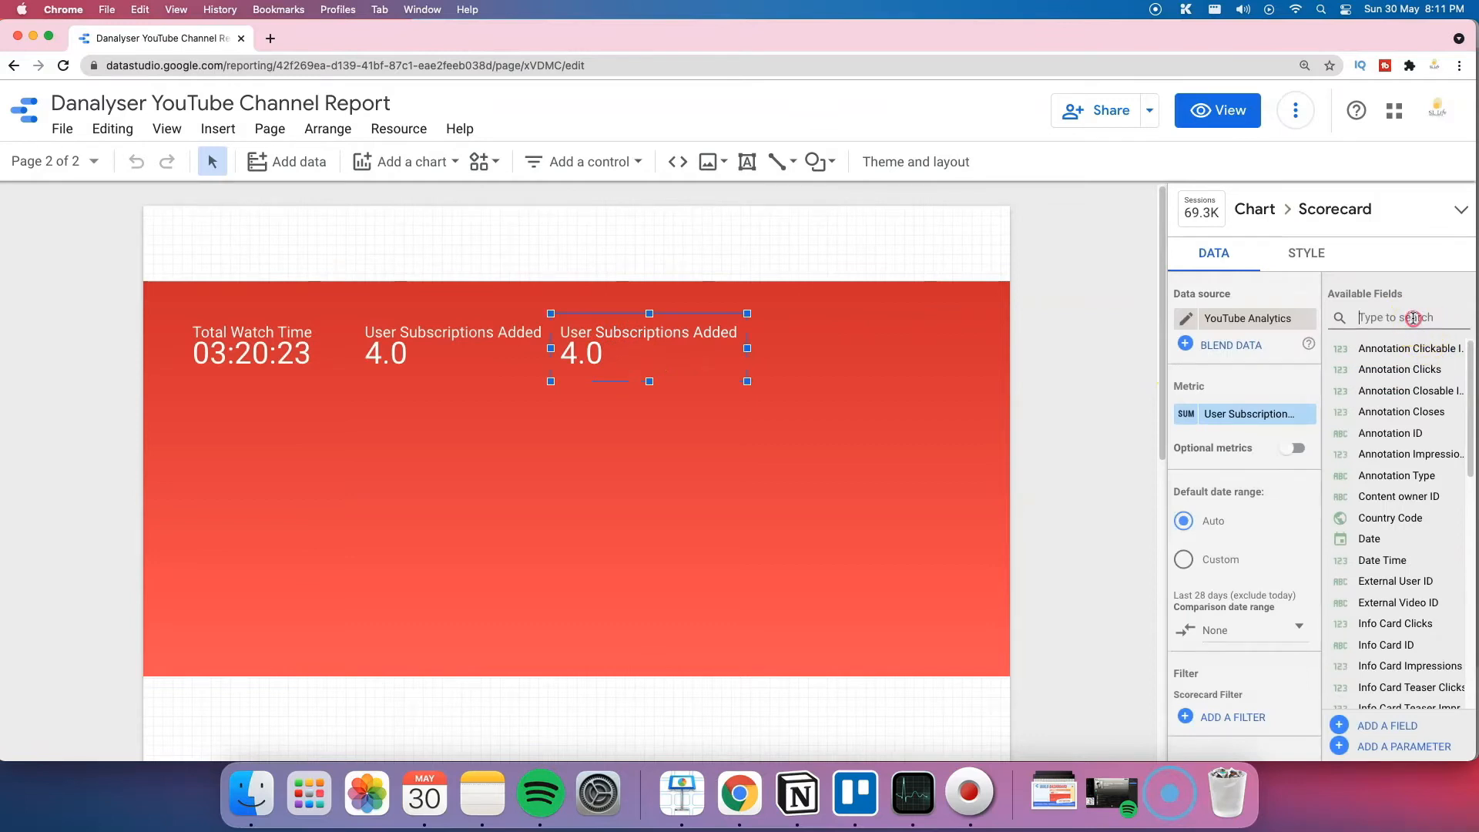
{"action": "type", "text": "ta"}
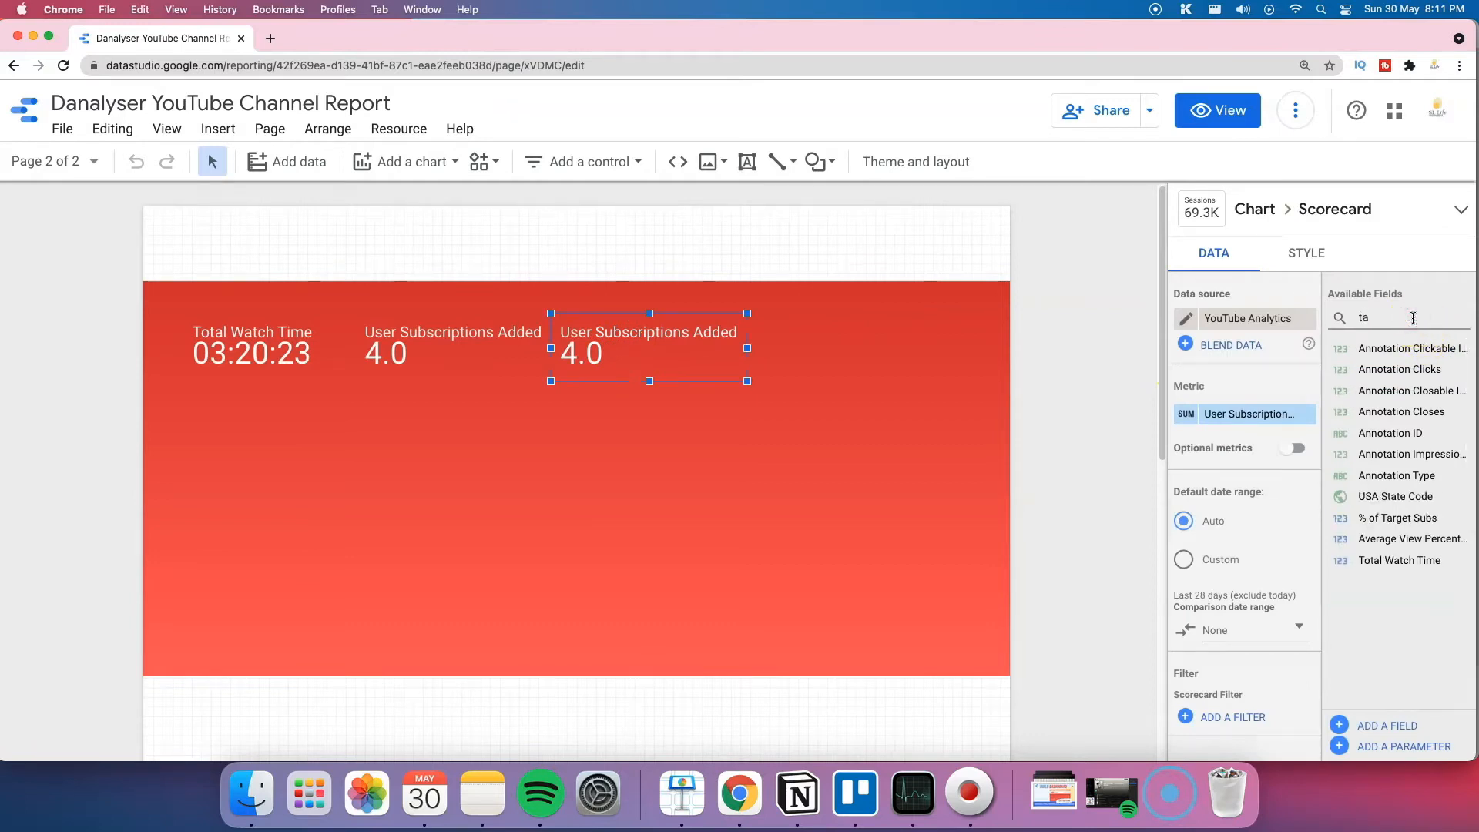
{"action": "left_click_drag", "start_coordinate": [1383, 508], "coordinate": [1236, 412]}
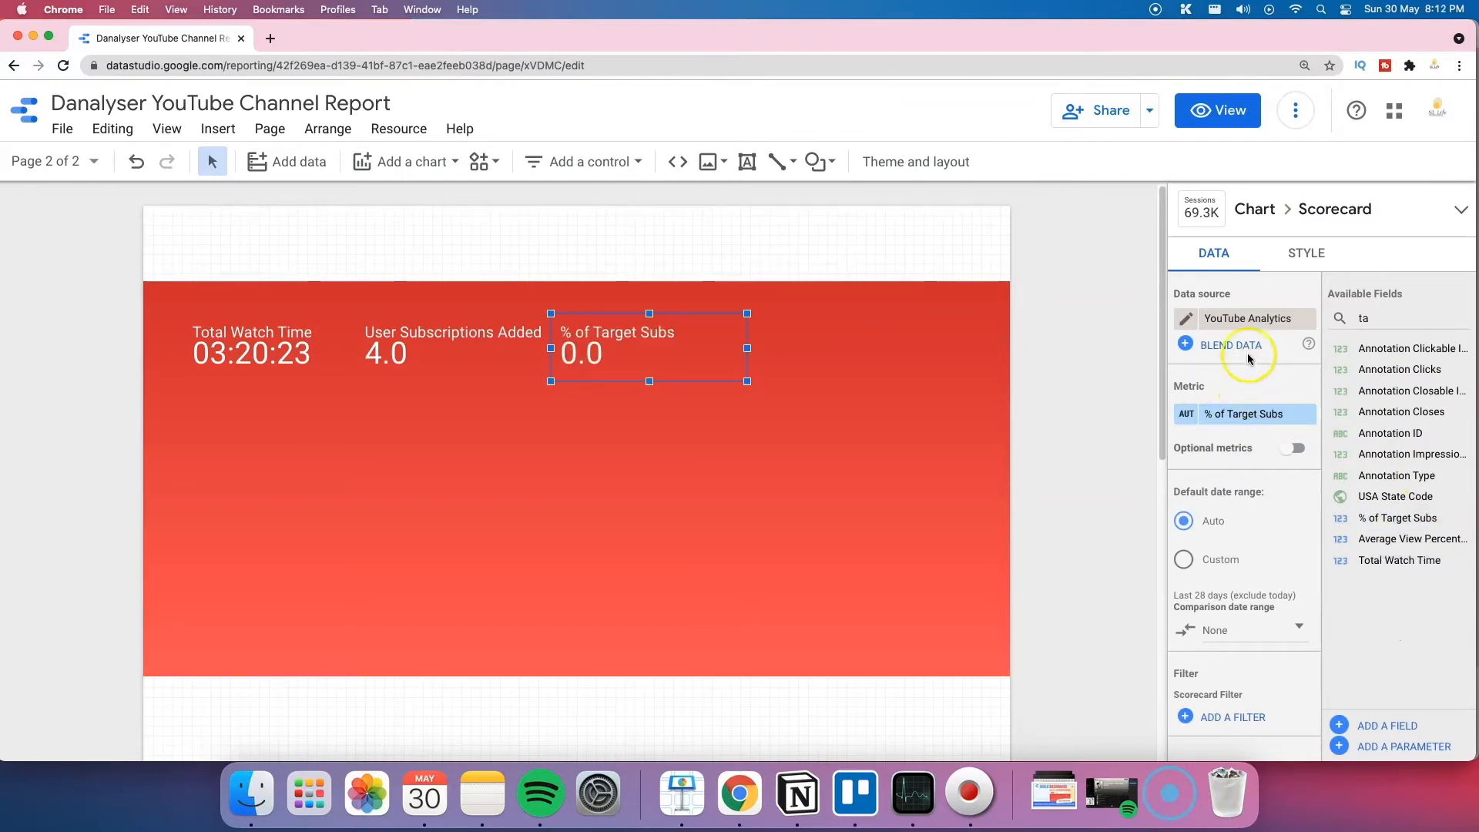
Step: Format the % of Target Subs scorecard as Percent with 2 decimal places
{"action": "left_click", "coordinate": [1312, 253]}
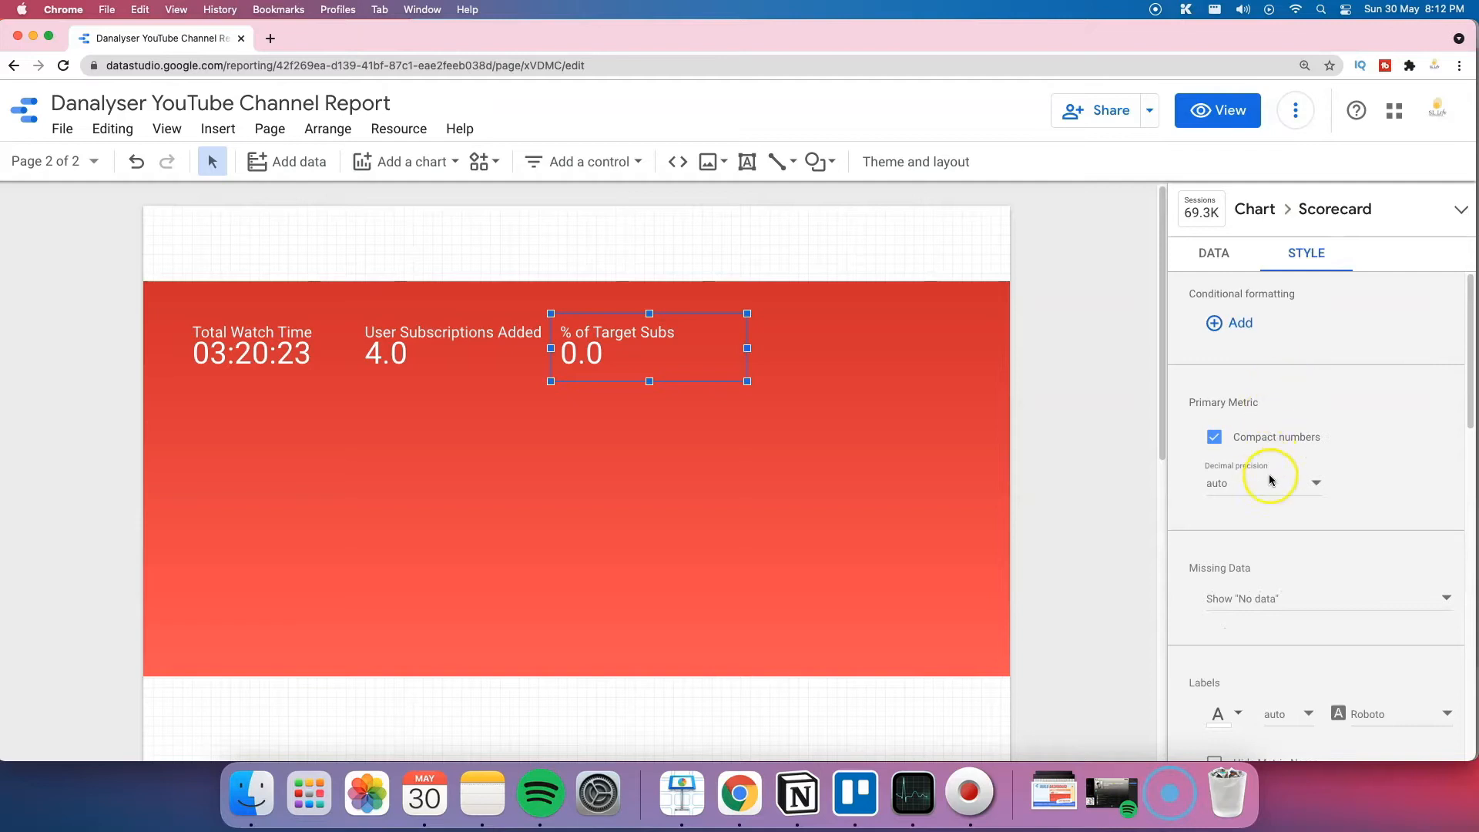
{"action": "left_click", "coordinate": [1276, 494]}
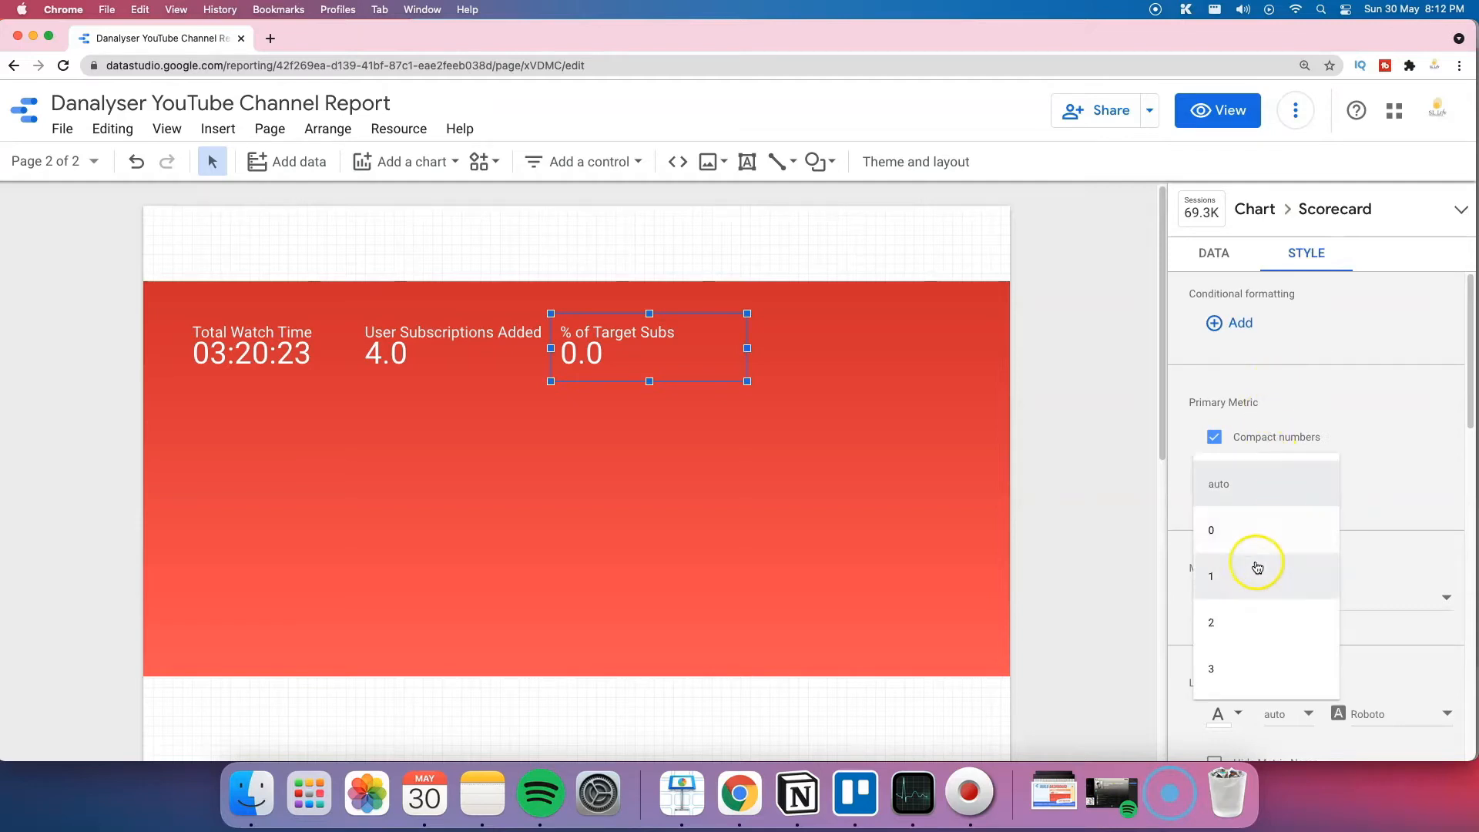
{"action": "left_click", "coordinate": [1223, 623]}
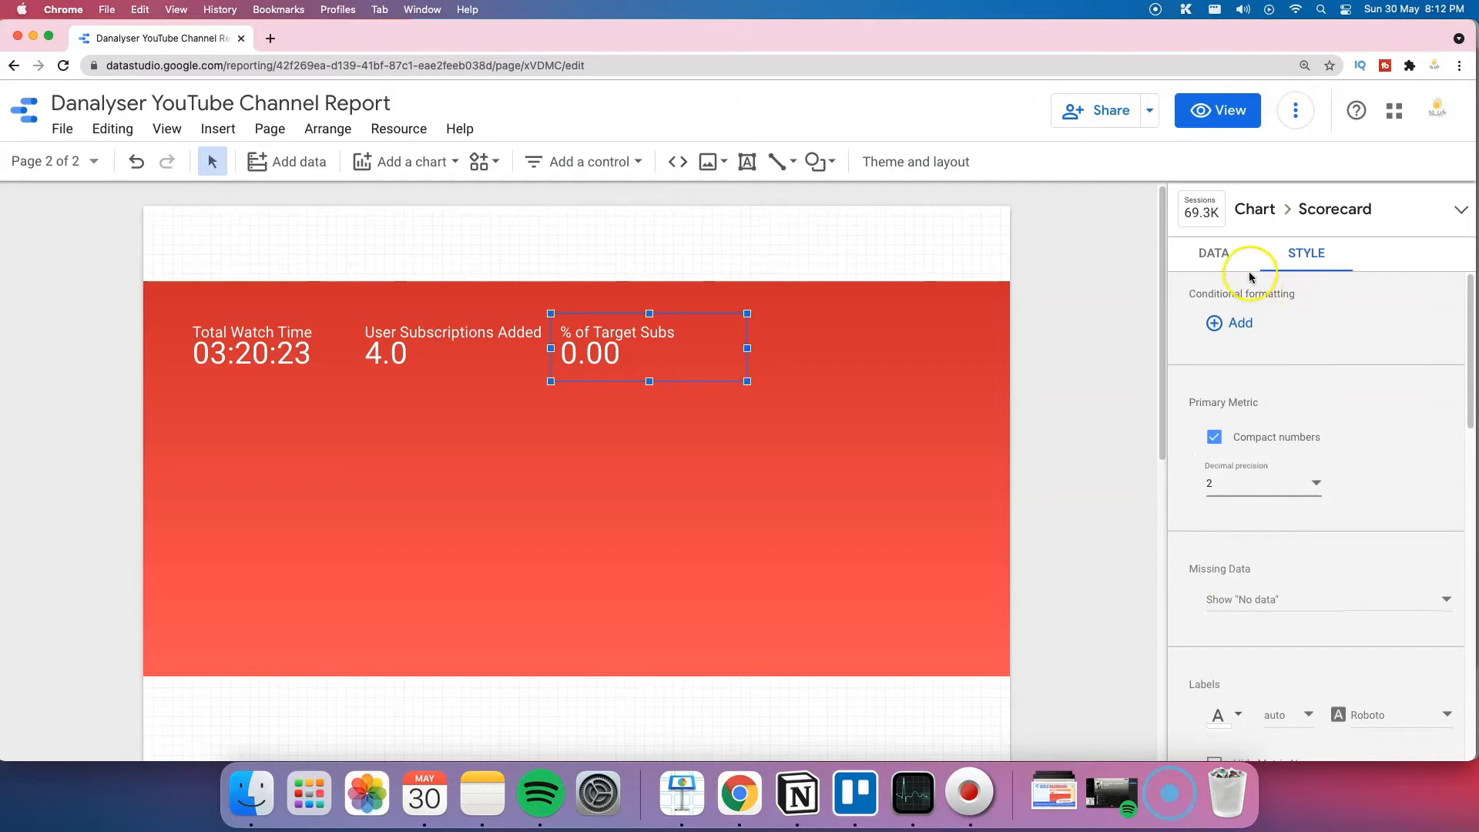
{"action": "left_click", "coordinate": [1216, 254]}
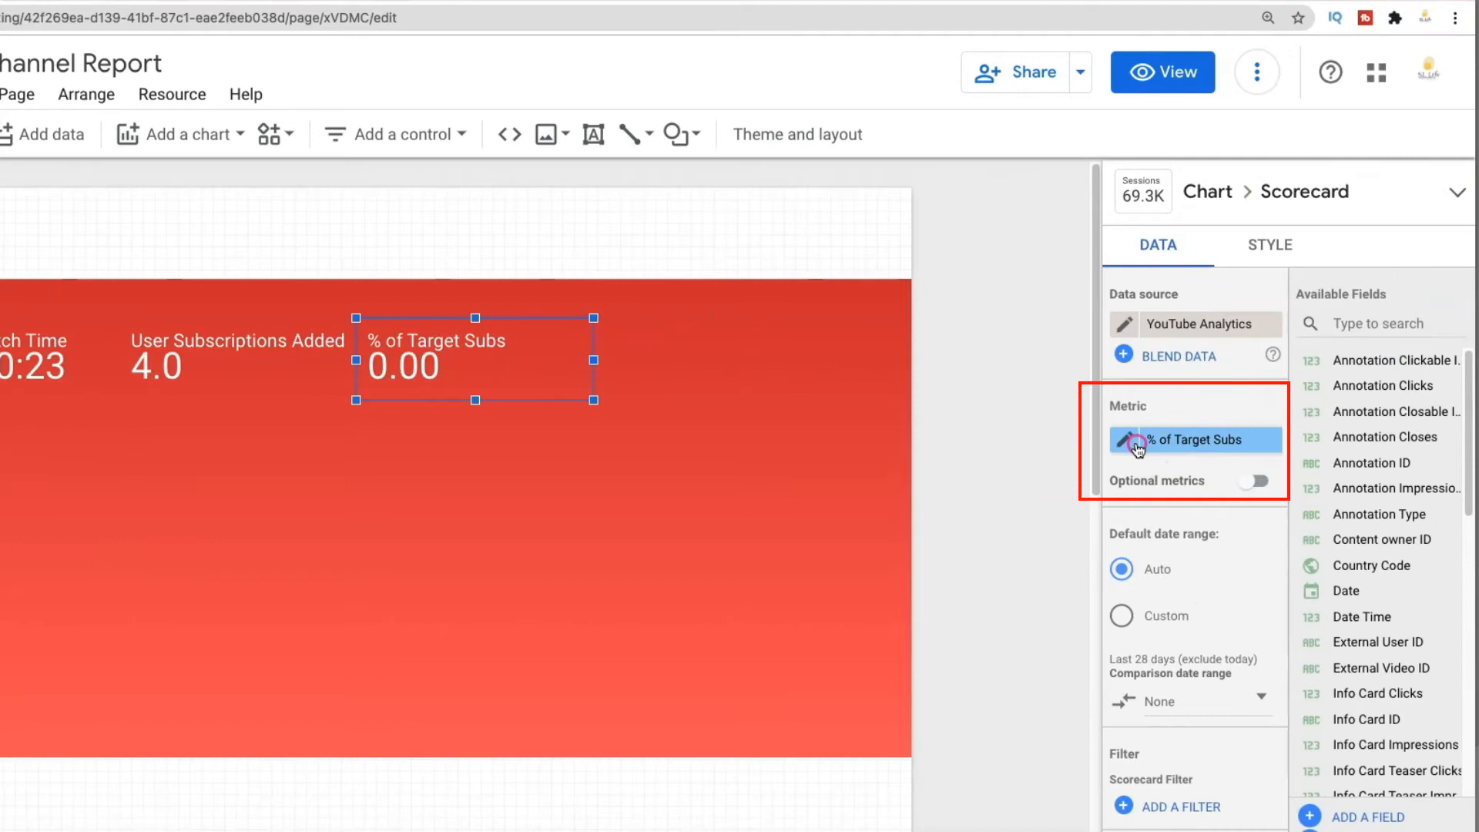
{"action": "left_click", "coordinate": [1129, 441]}
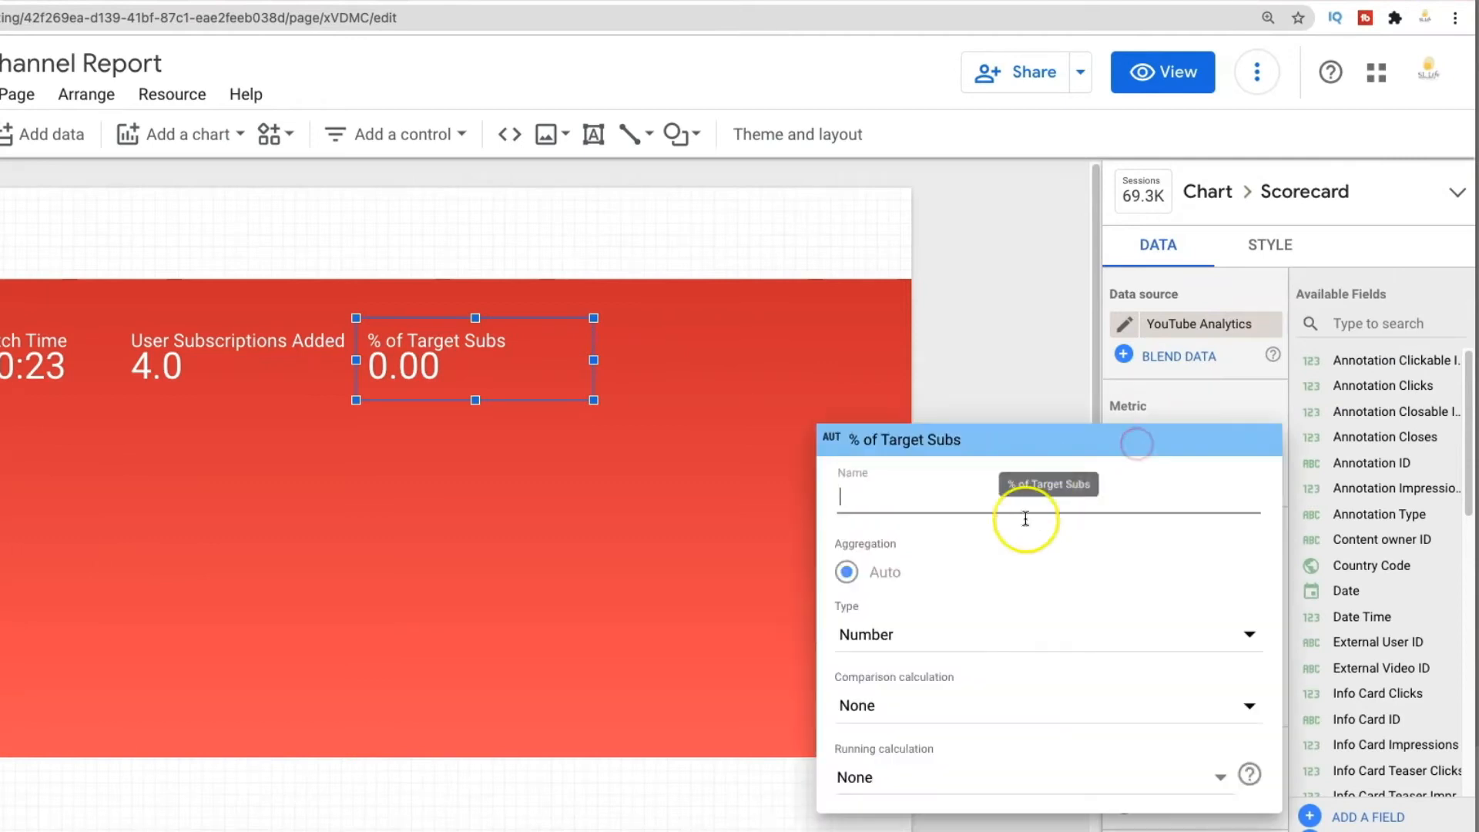
{"action": "left_click", "coordinate": [917, 654]}
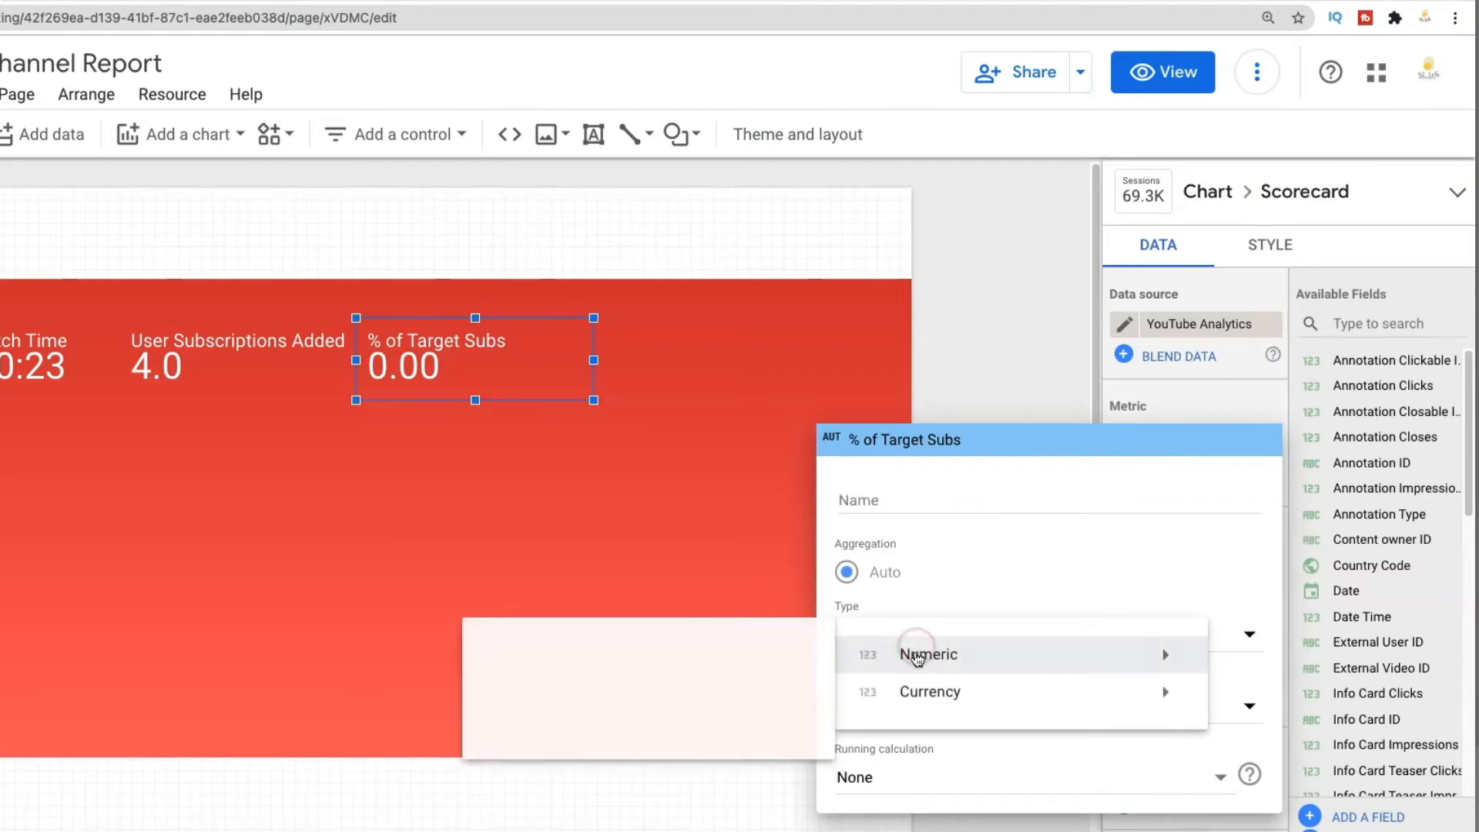
{"action": "left_click", "coordinate": [717, 698]}
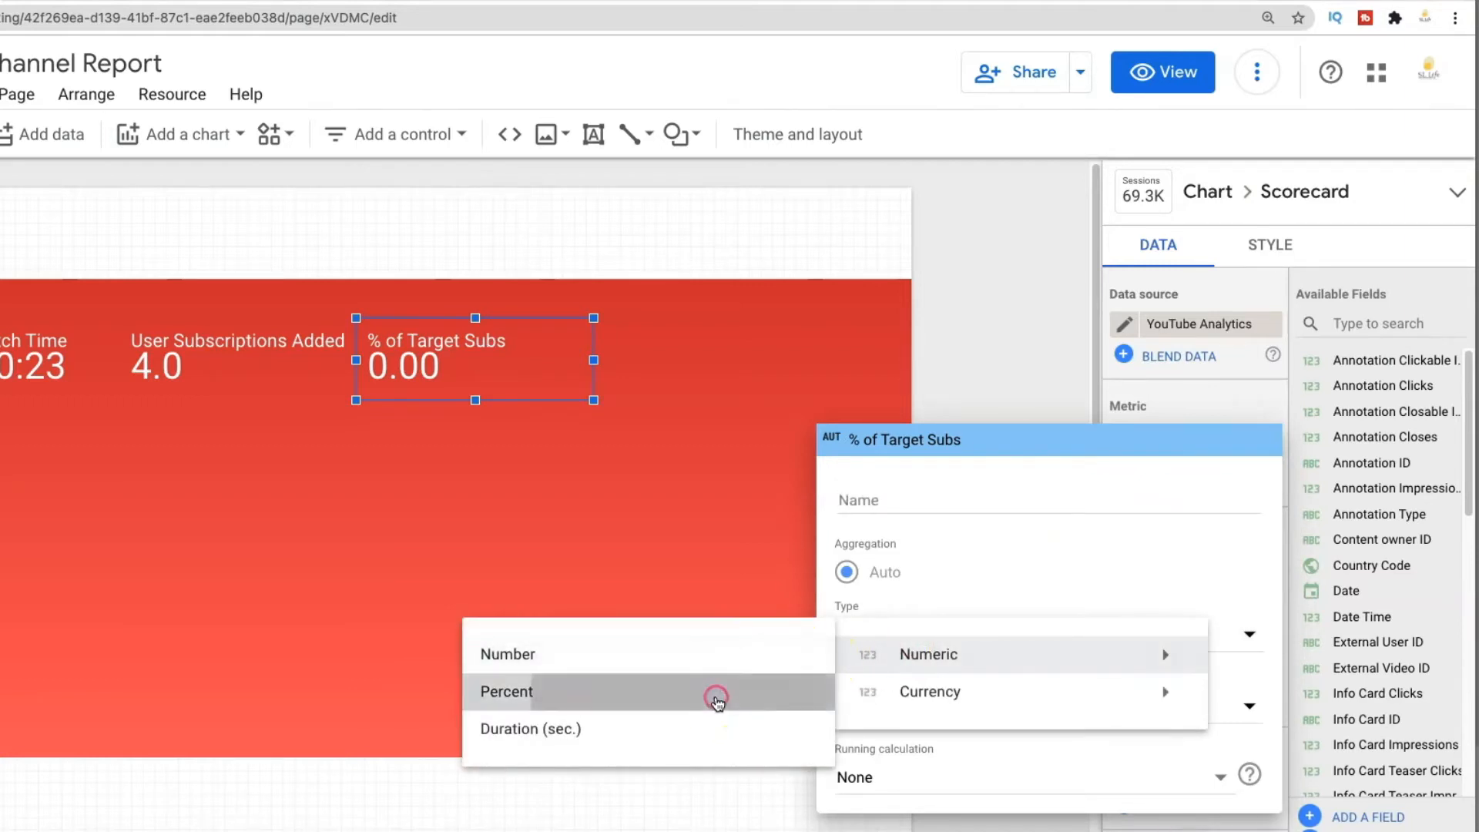
{"action": "left_click", "coordinate": [853, 544]}
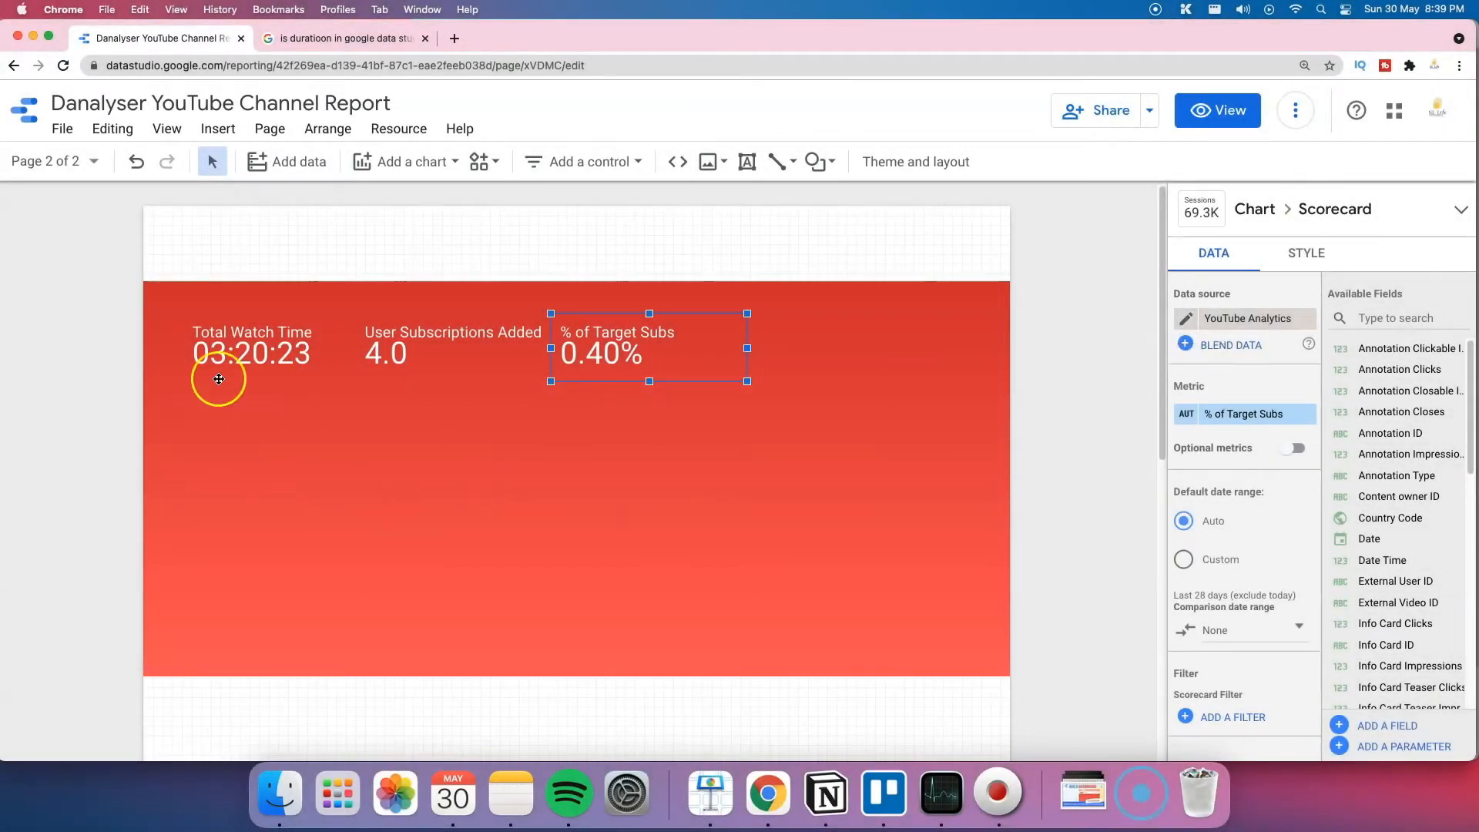
Step: From the Total Watch Time scorecard, open the YouTube Analytics field list enlarged and scrolled to the metrics
{"action": "left_click", "coordinate": [292, 352]}
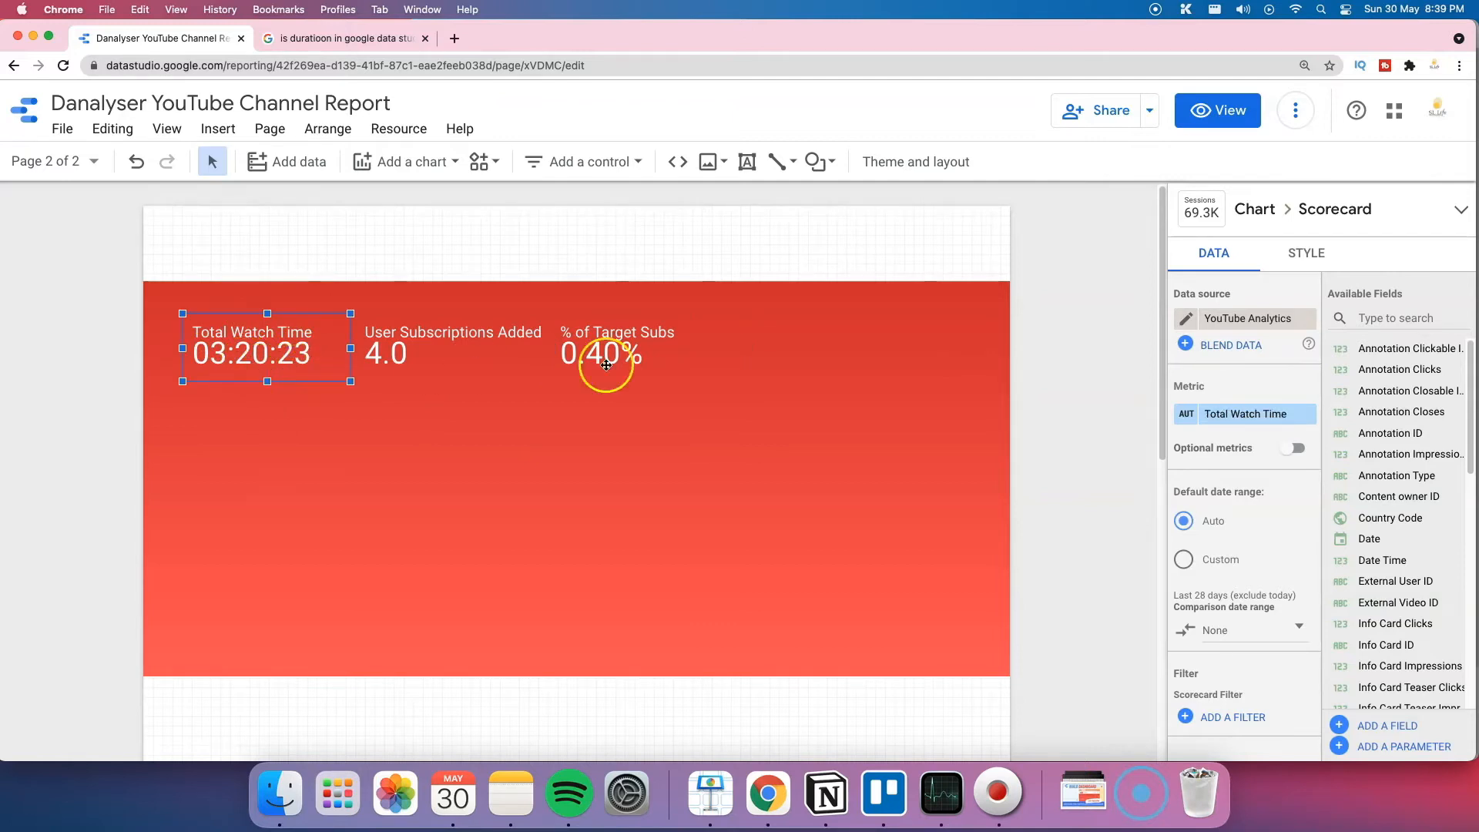
{"action": "left_click", "coordinate": [1186, 319]}
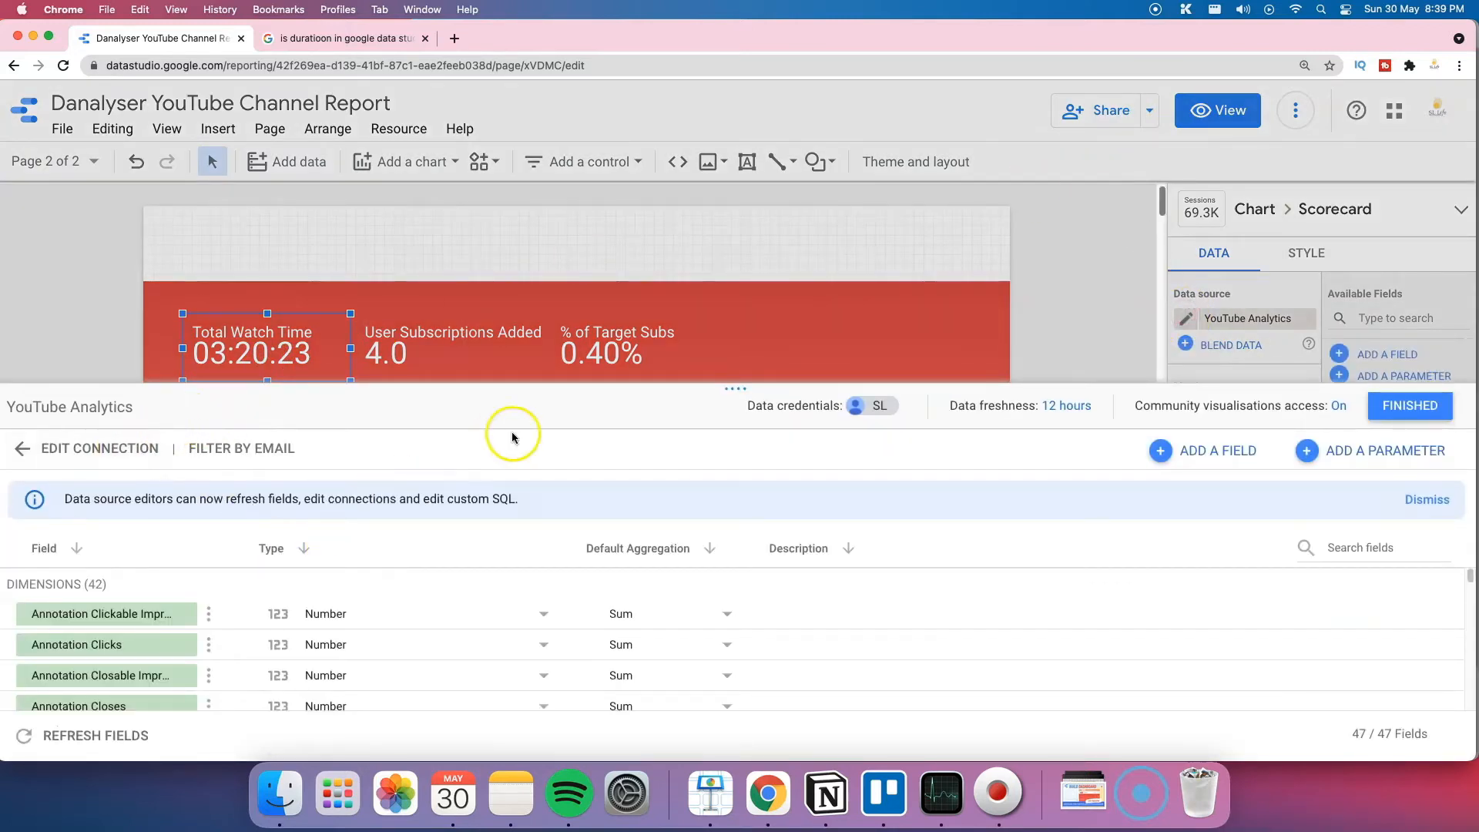
{"action": "left_click_drag", "start_coordinate": [755, 391], "coordinate": [764, 31]}
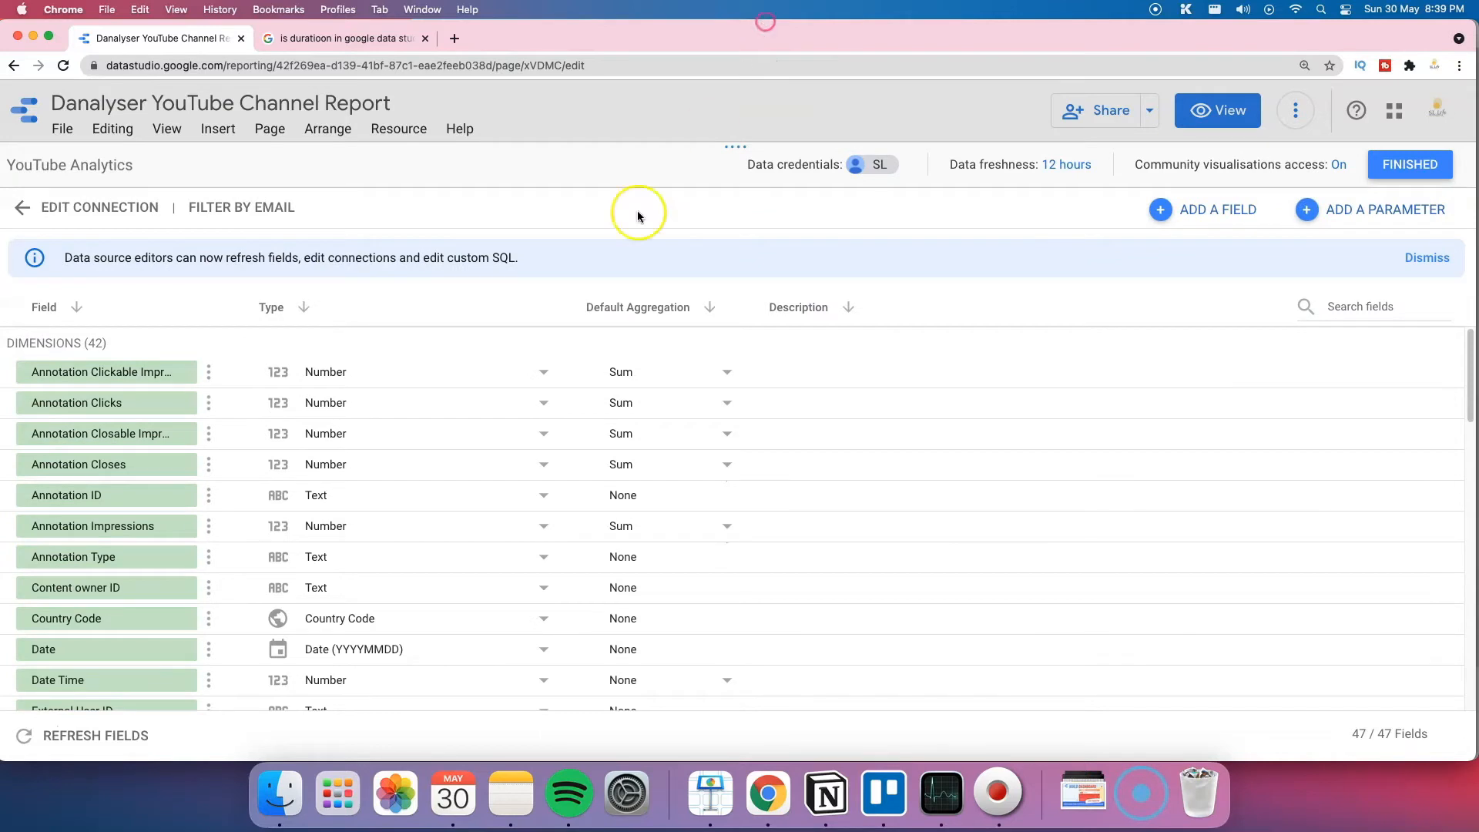
{"action": "scroll", "coordinate": [380, 518], "scroll_direction": "down", "scroll_amount": 20}
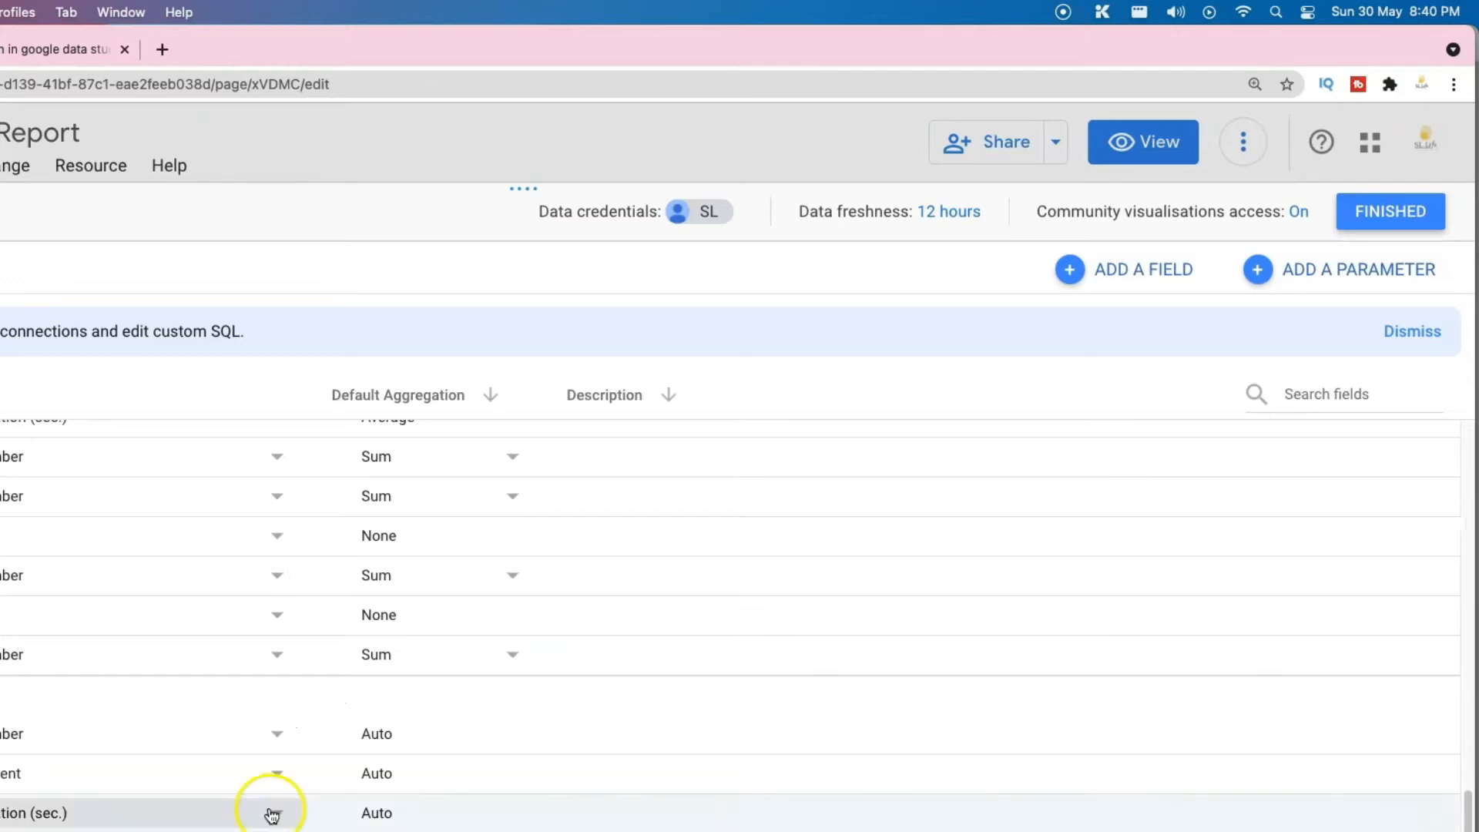
Step: Create and save the calculated field 'Total Watch Time (hour)' as Total Watch Time/60/60
{"action": "left_click", "coordinate": [1108, 276]}
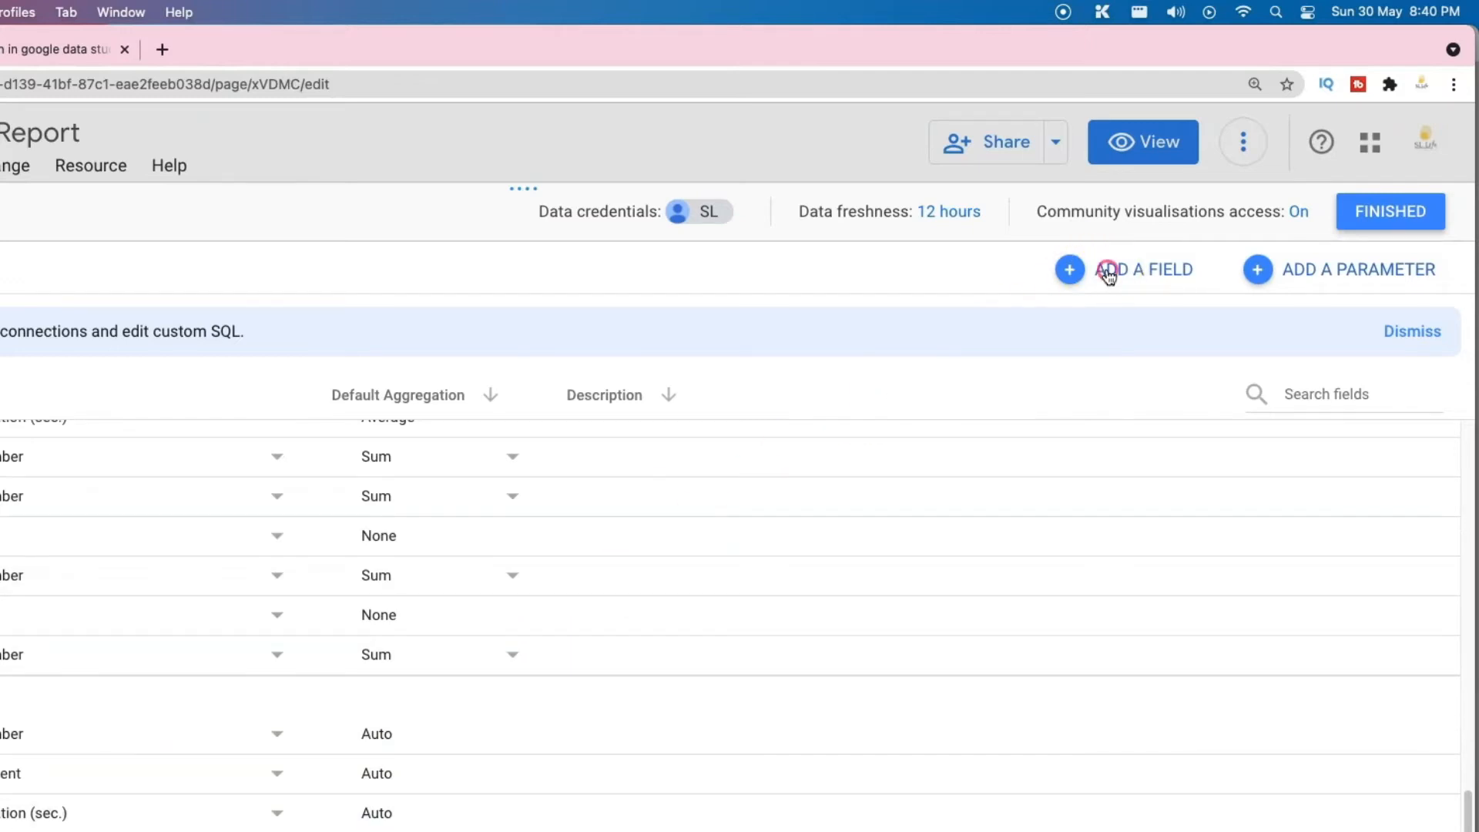
{"action": "left_click", "coordinate": [254, 358]}
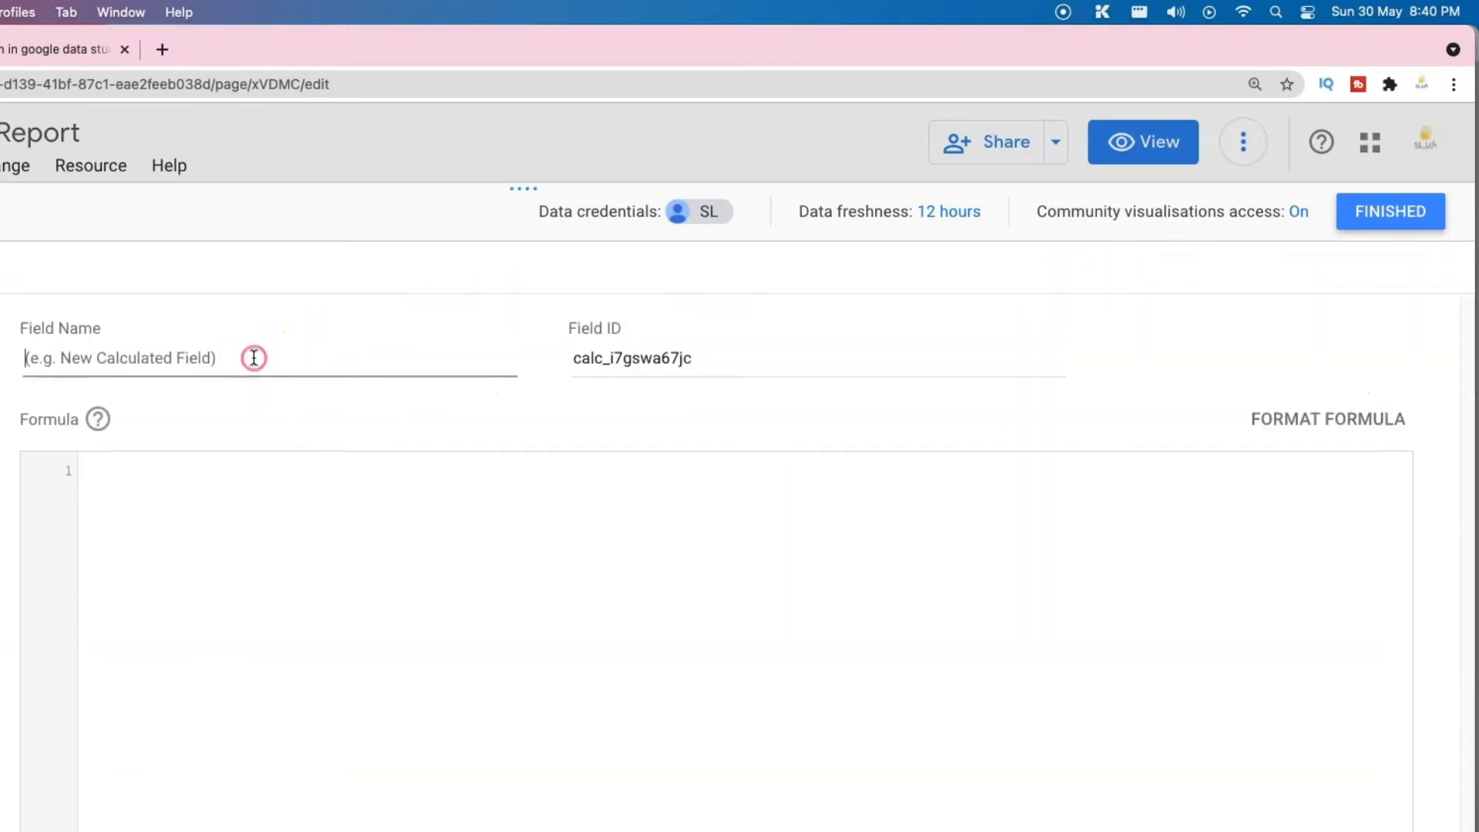
{"action": "type", "text": "T"}
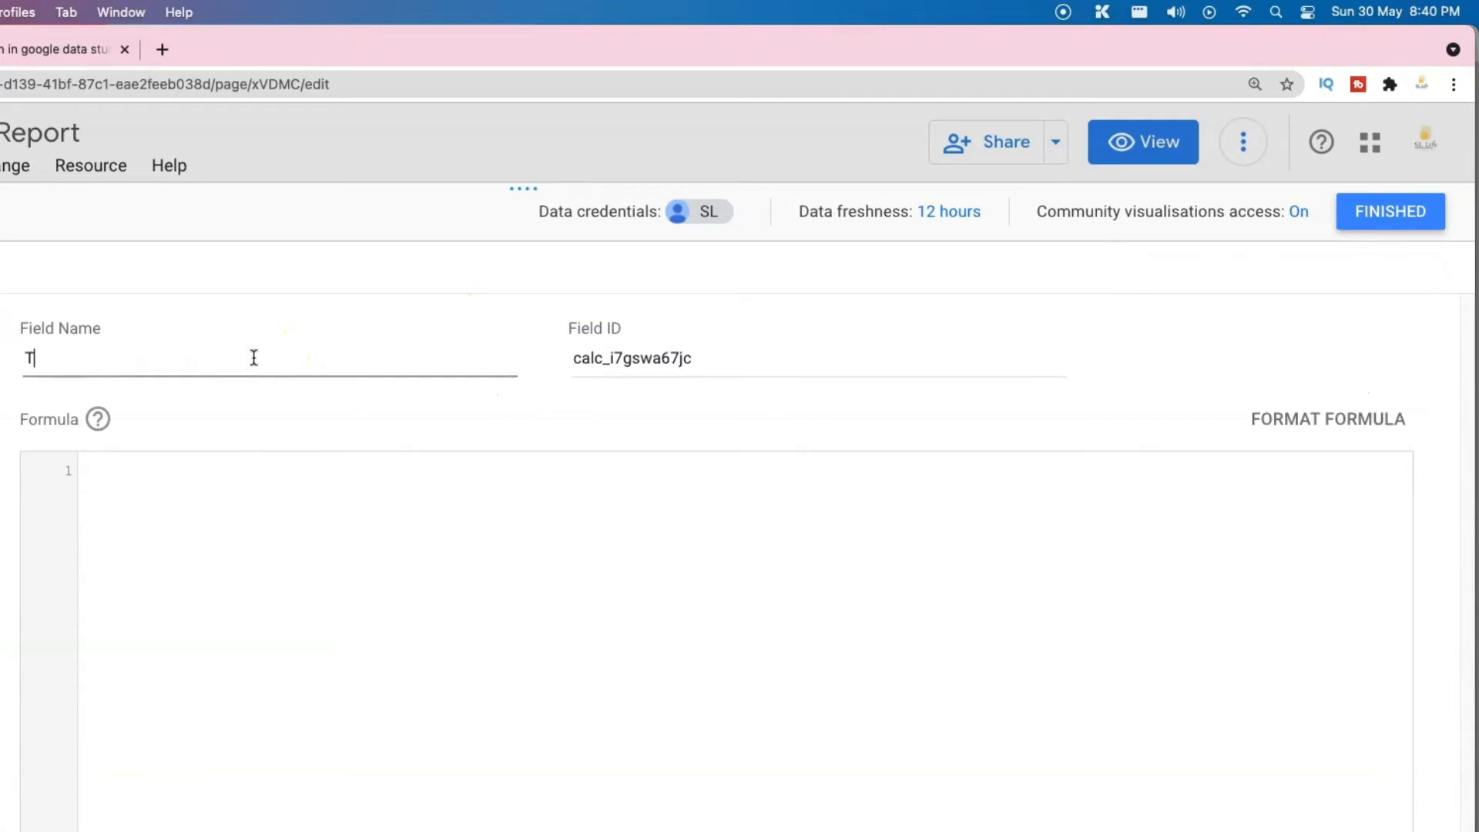
{"action": "type", "text": "otal Watc"}
{"action": "type", "text": "h Time "}
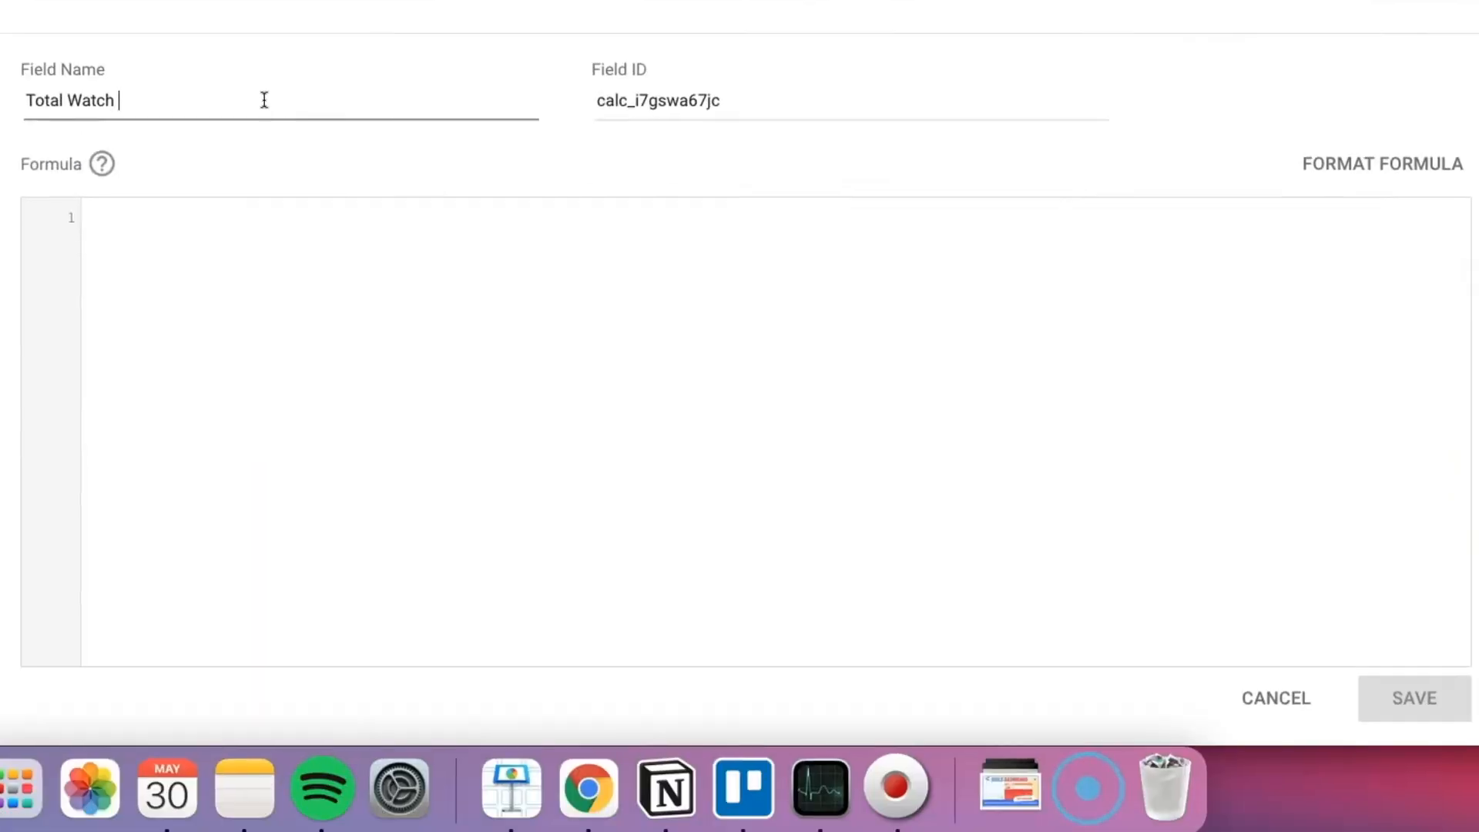
{"action": "type", "text": "(hour)"}
{"action": "key", "text": "Tab"}
{"action": "left_click", "coordinate": [230, 206]}
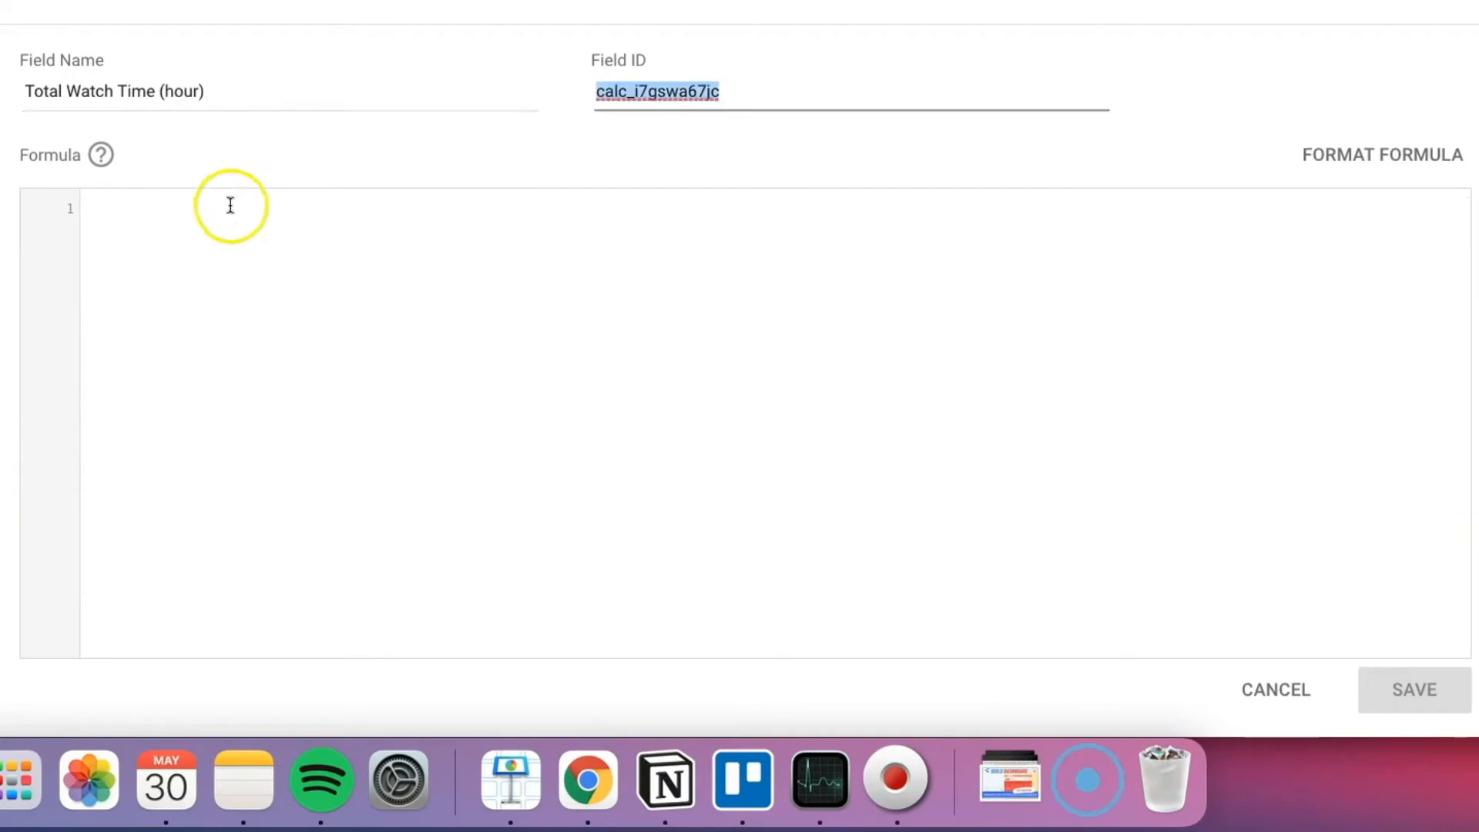
{"action": "type", "text": "Total Watch Time"}
{"action": "key", "text": "Return"}
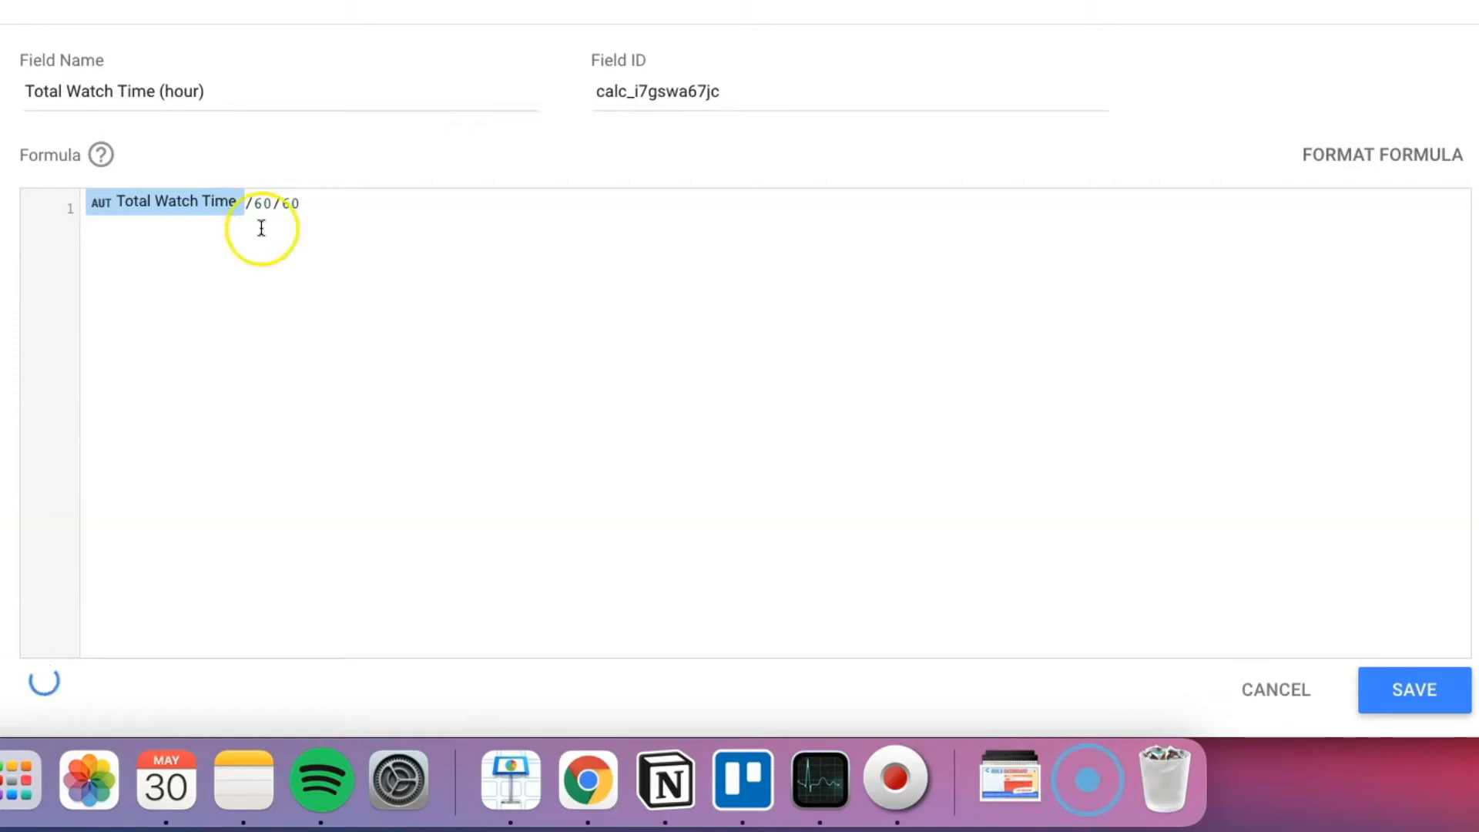
{"action": "left_click", "coordinate": [1368, 694]}
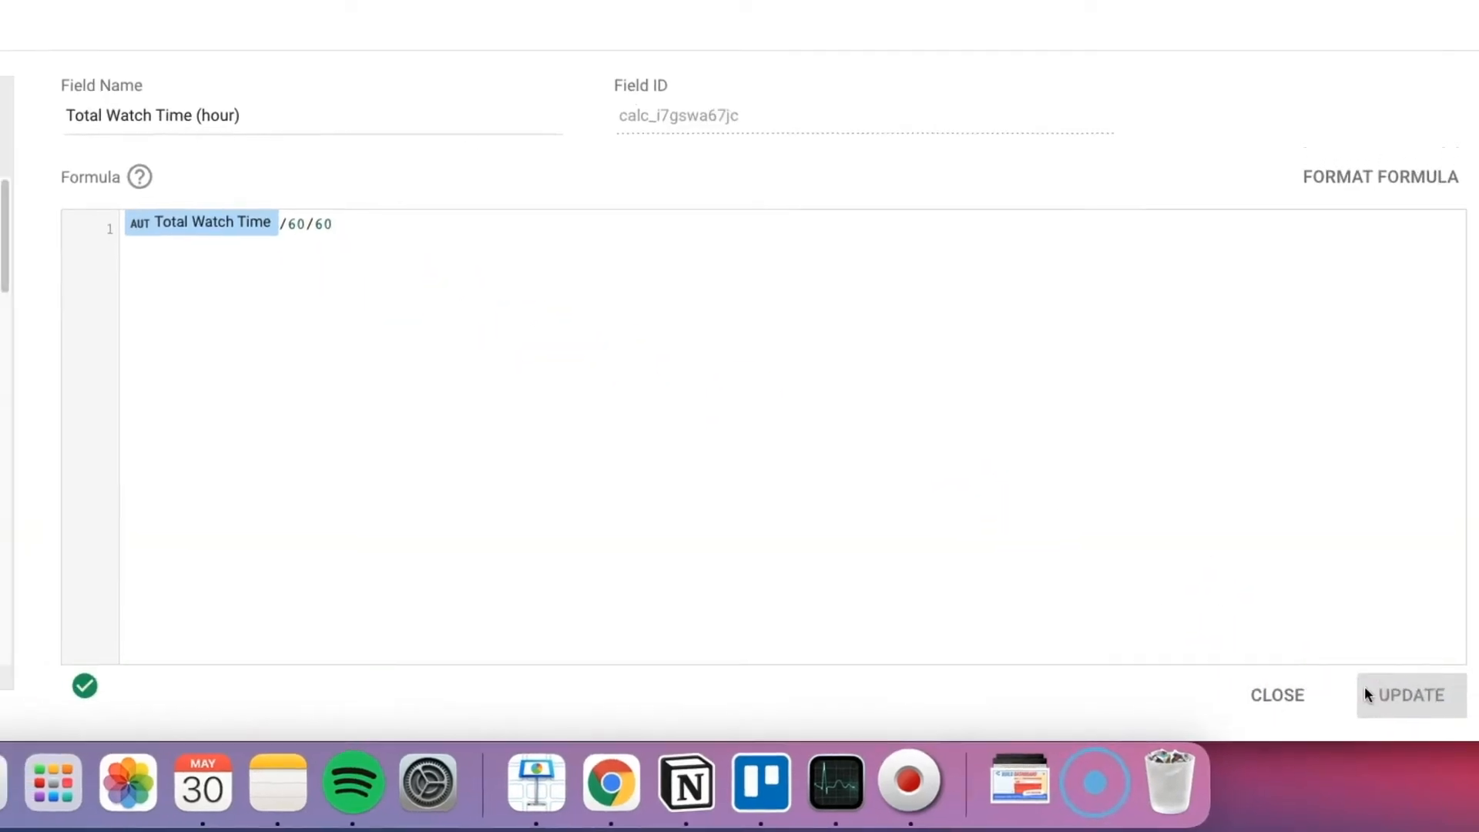
Step: Duplicate the Total Watch Time scorecard directly below the original
{"action": "left_click", "coordinate": [1395, 142]}
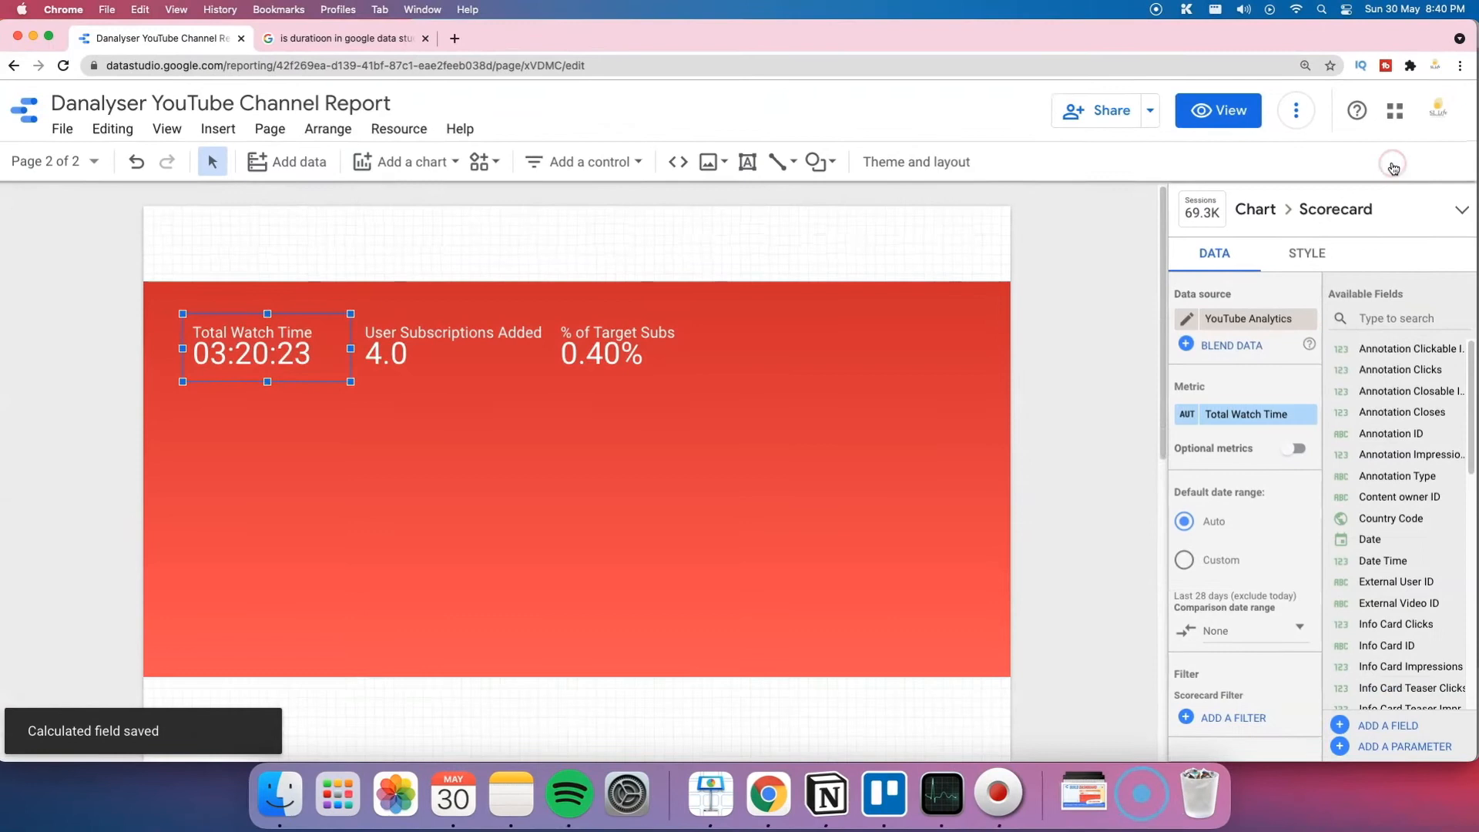
{"action": "left_click_drag", "start_coordinate": [324, 335], "coordinate": [308, 404]}
{"action": "left_click", "coordinate": [1416, 318]}
Step: Refresh the report data and reload the page so the new hour field becomes available
{"action": "type", "text": "tota"}
{"action": "left_click", "coordinate": [1295, 115]}
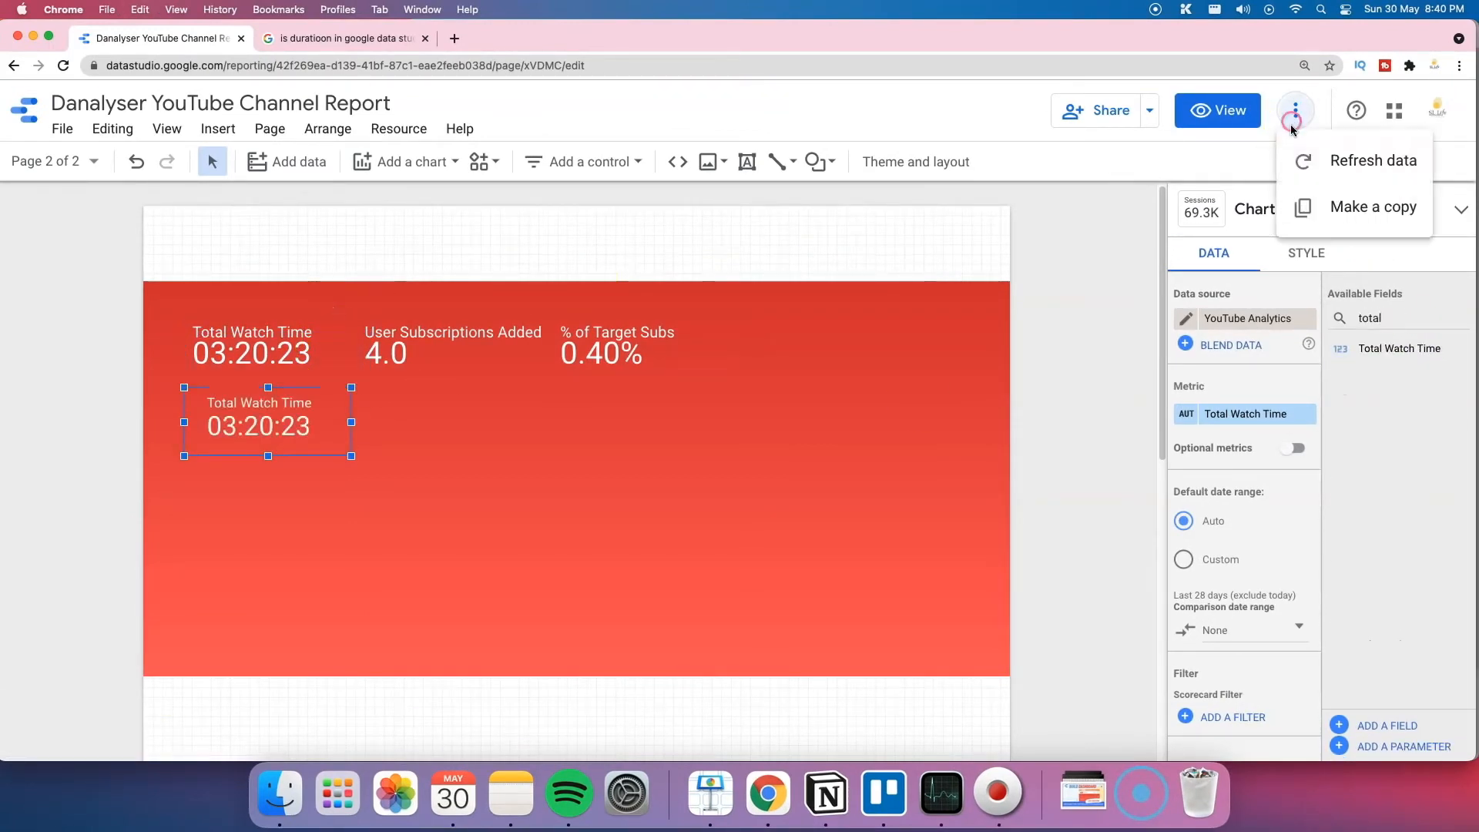
{"action": "left_click", "coordinate": [1356, 155]}
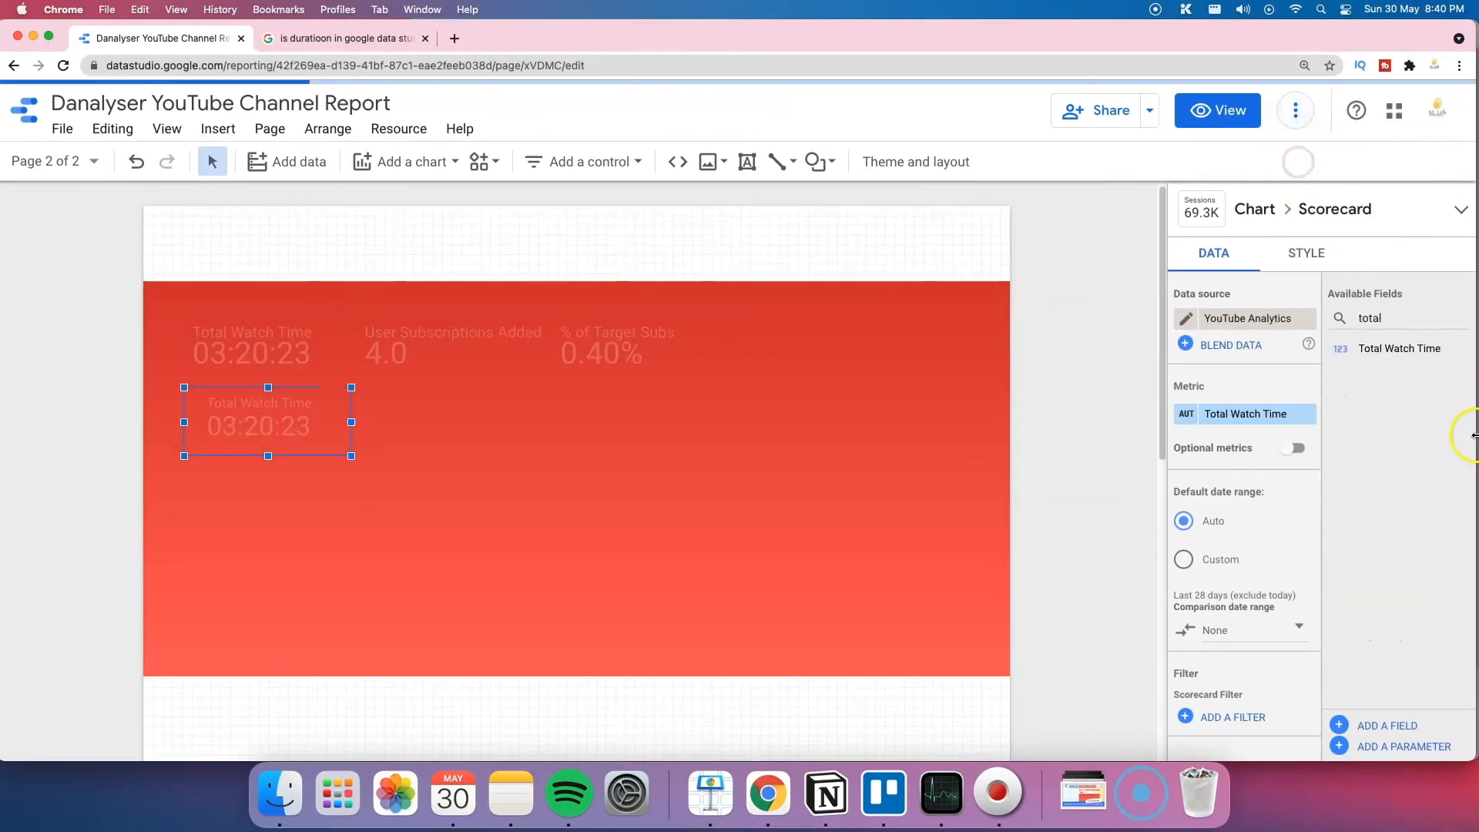
{"action": "left_click", "coordinate": [63, 65]}
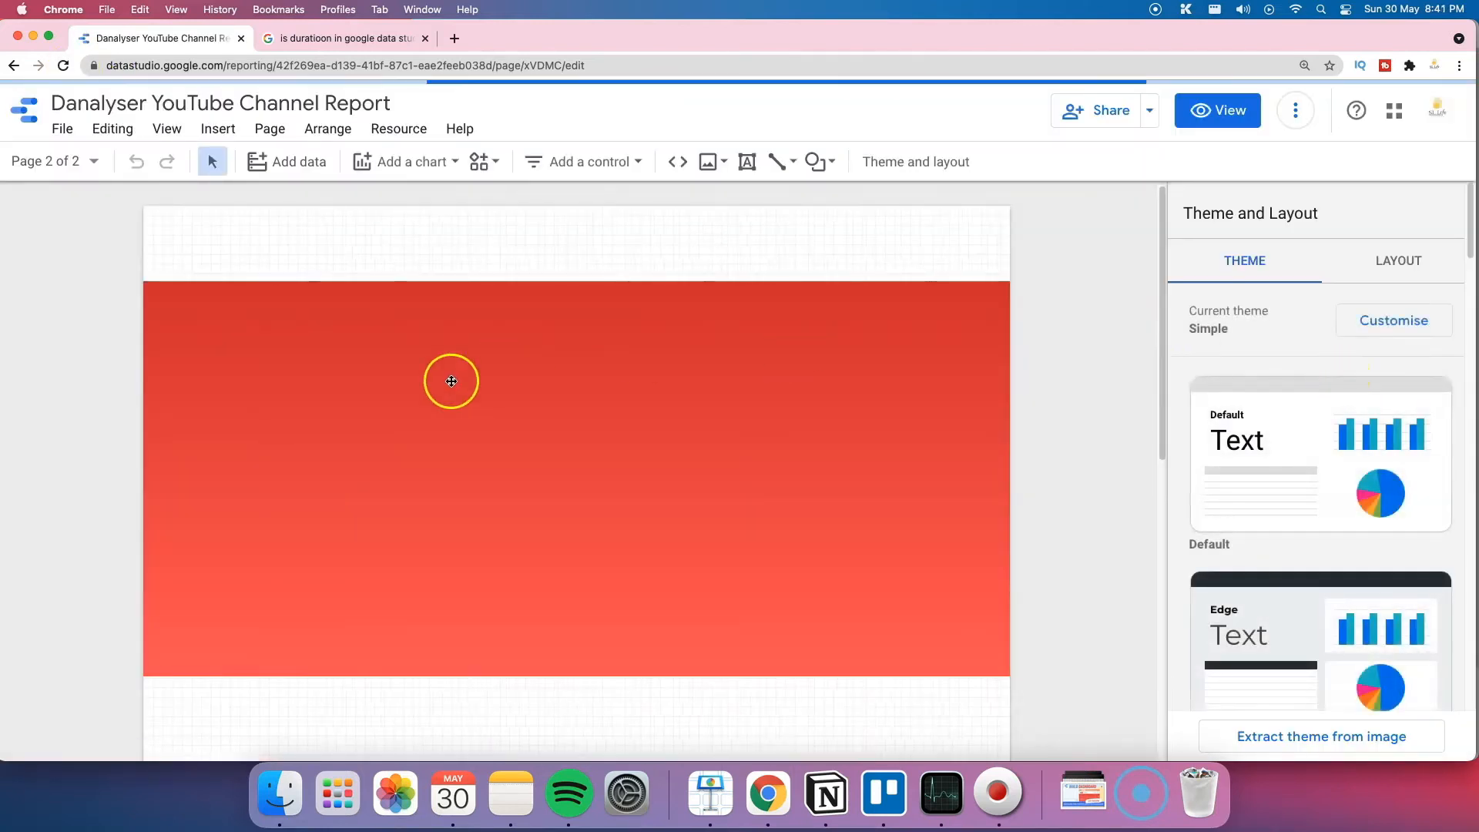
Step: Set the lower scorecard's metric to Total Watch Time (hour), reading 3.3, and widen the box
{"action": "left_click", "coordinate": [278, 424]}
{"action": "left_click", "coordinate": [1406, 318]}
{"action": "type", "text": "total"}
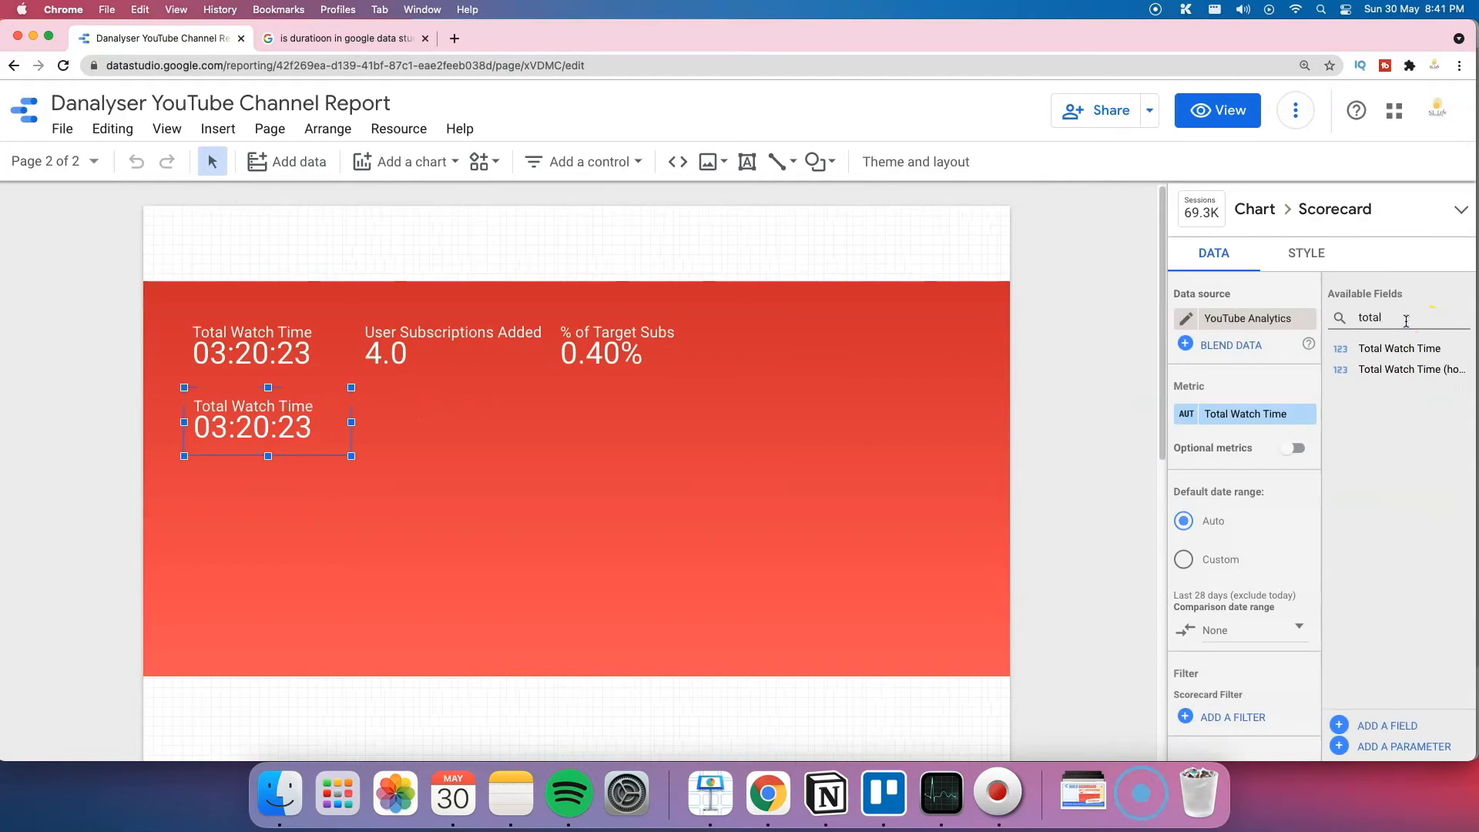
{"action": "left_click_drag", "start_coordinate": [1402, 369], "coordinate": [1256, 414]}
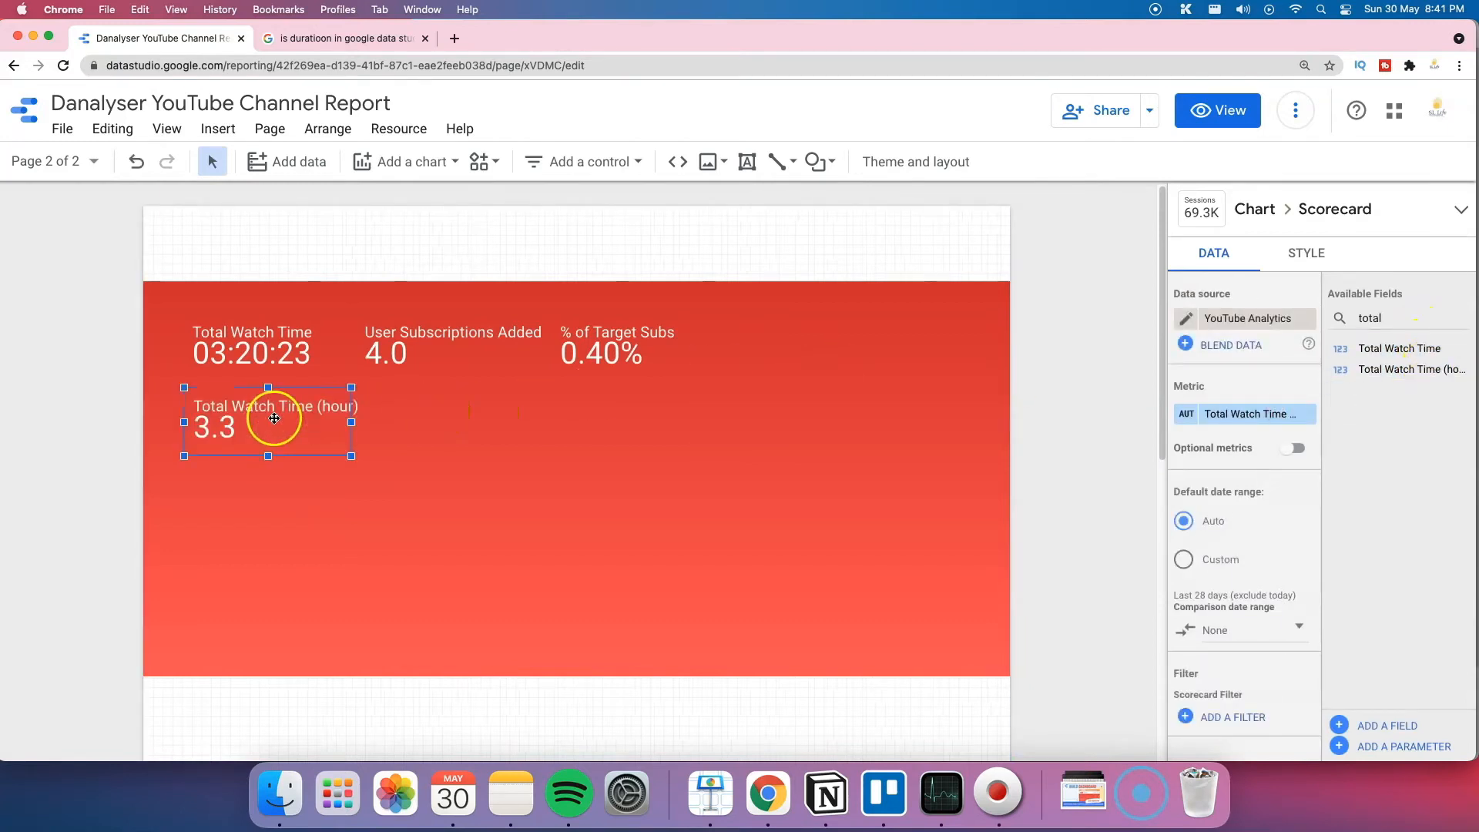
{"action": "left_click_drag", "start_coordinate": [351, 422], "coordinate": [390, 423]}
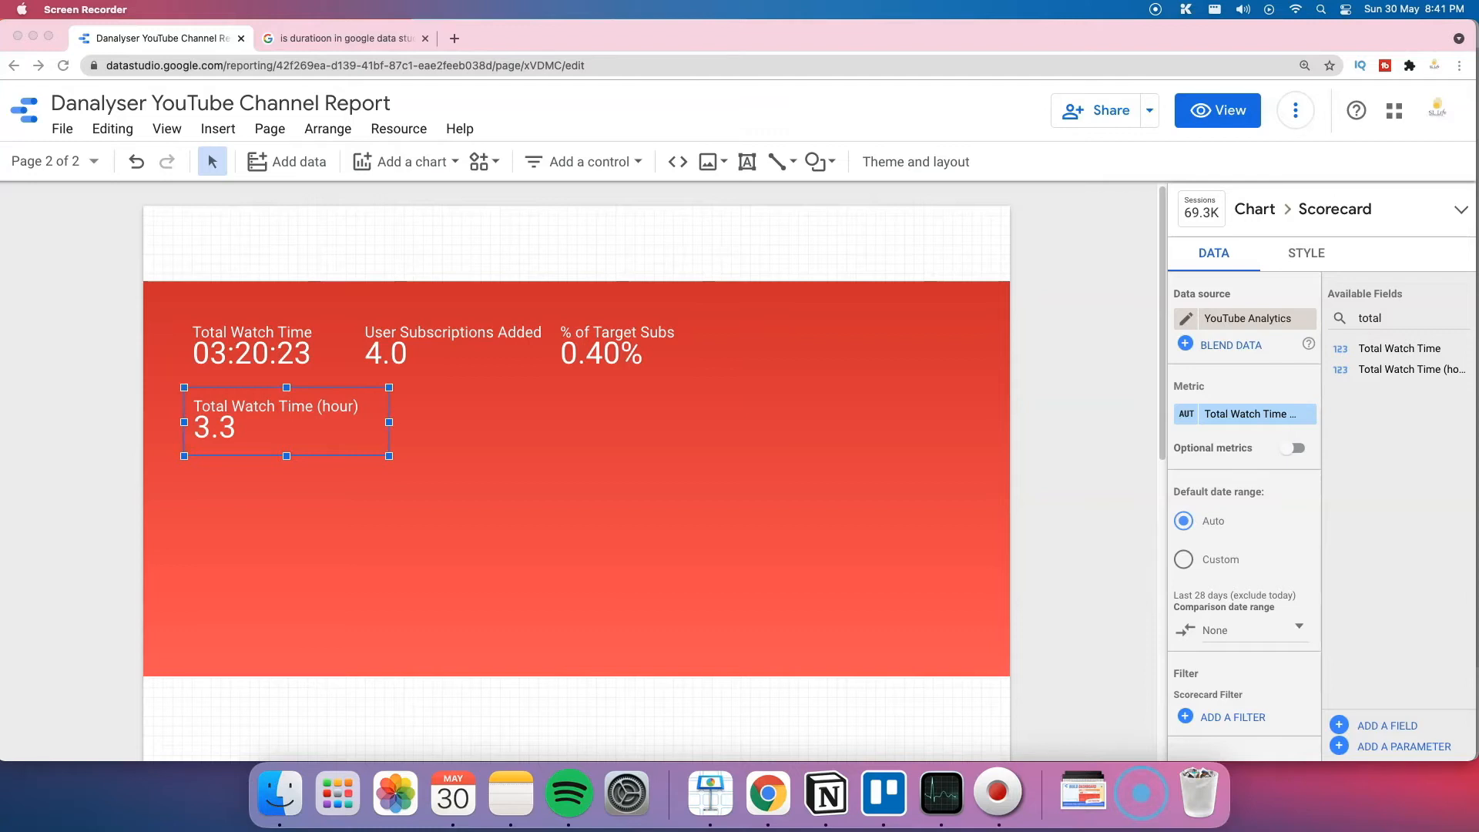
Step: Add and save the calculated field '% of Target Watch Time' defined as Total Watch Time (hour)/4000
{"action": "left_click", "coordinate": [1391, 728]}
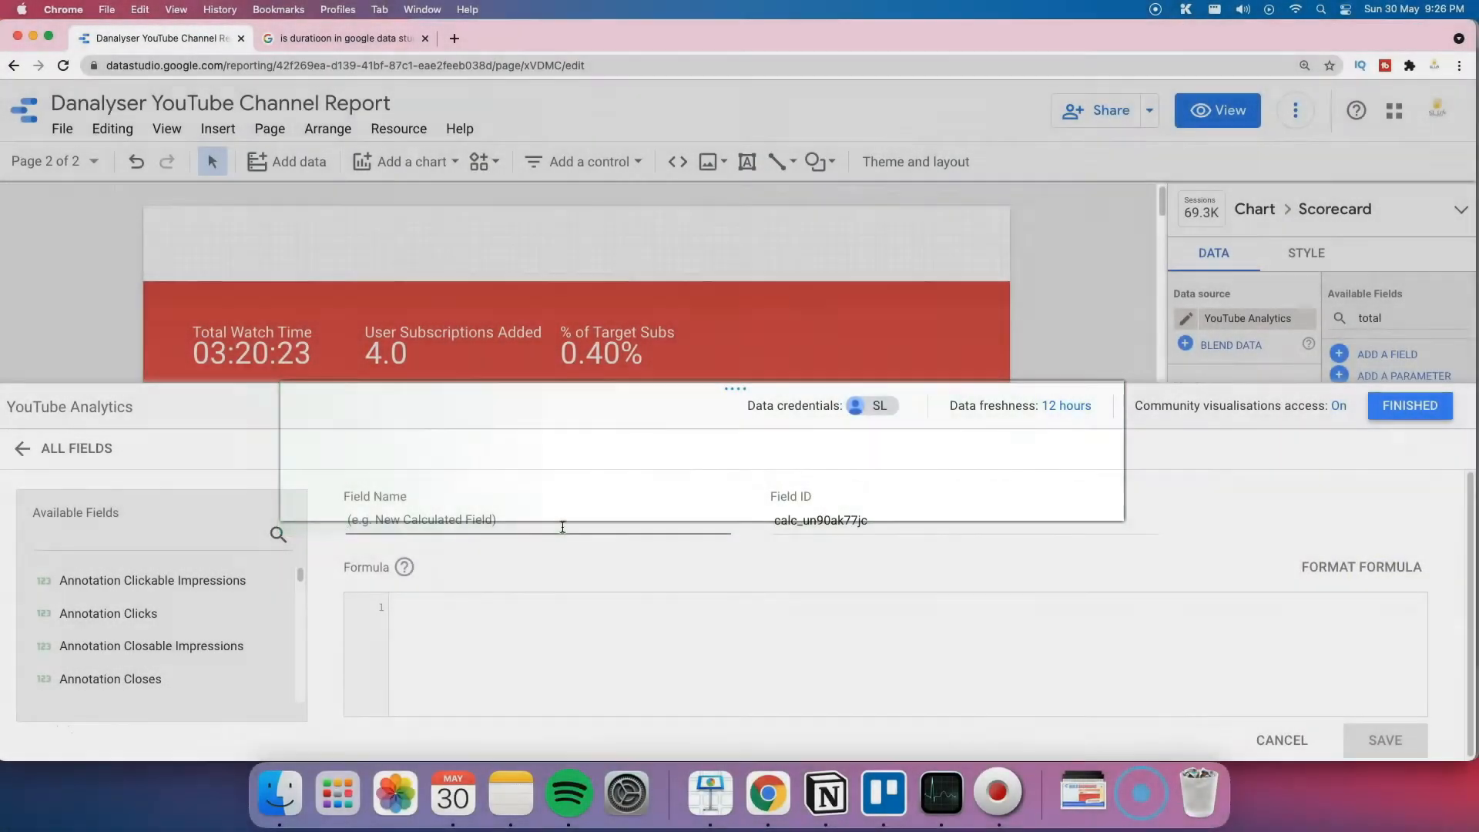
{"action": "left_click", "coordinate": [562, 527]}
{"action": "type", "text": "% of Target Watch Time"}
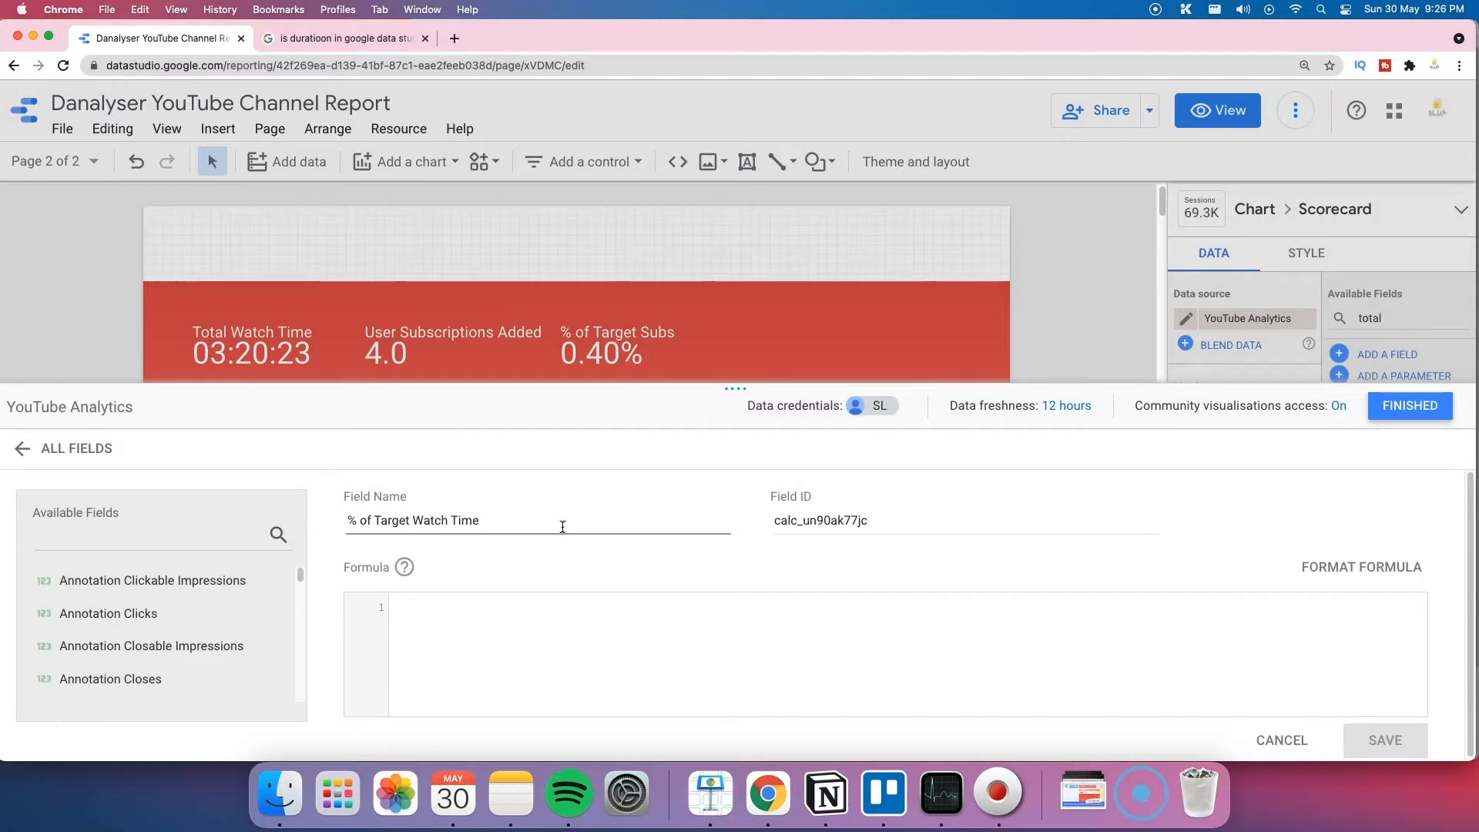
{"action": "left_click", "coordinate": [551, 614]}
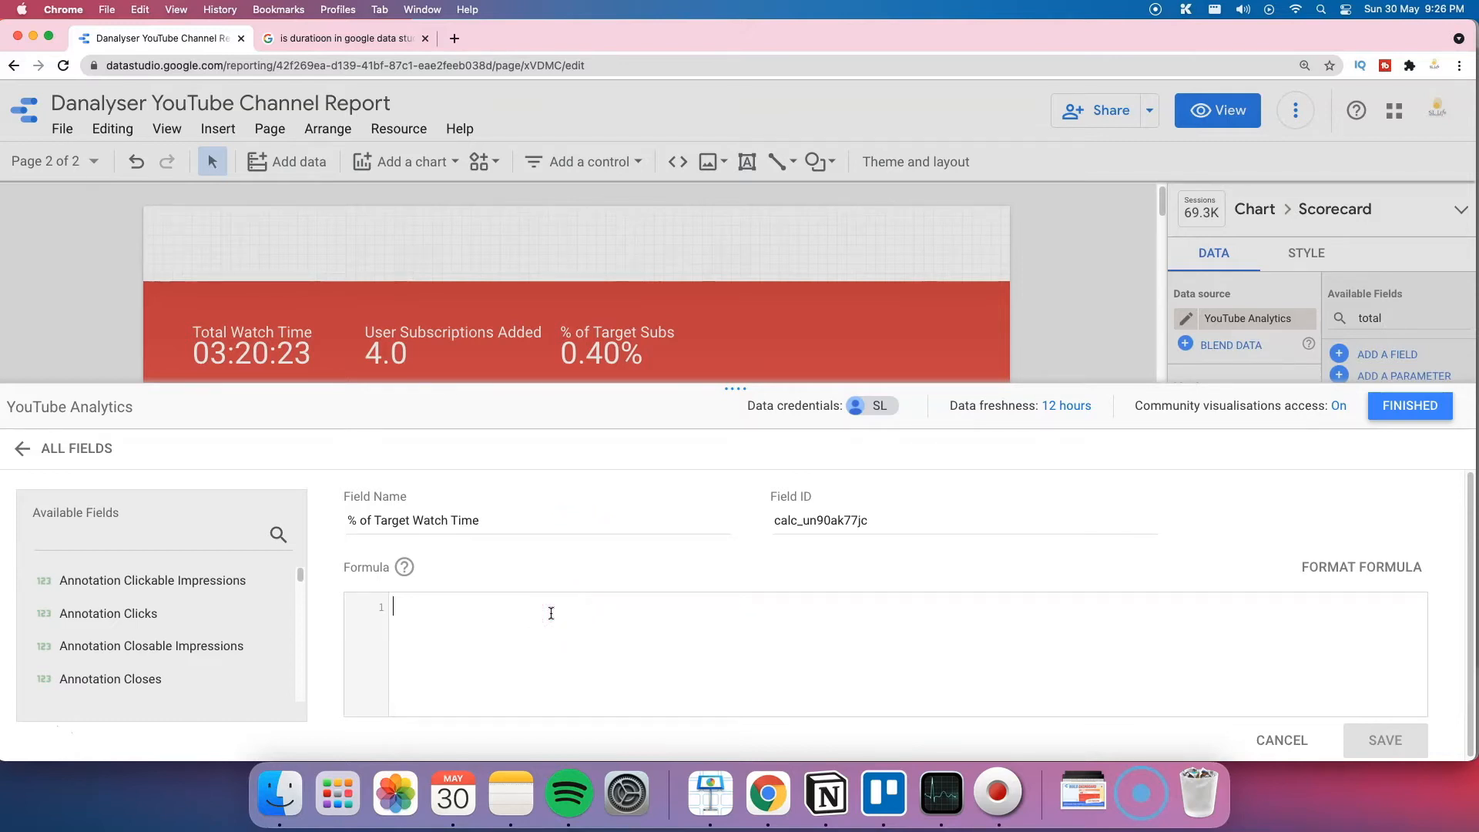
{"action": "type", "text": "total"}
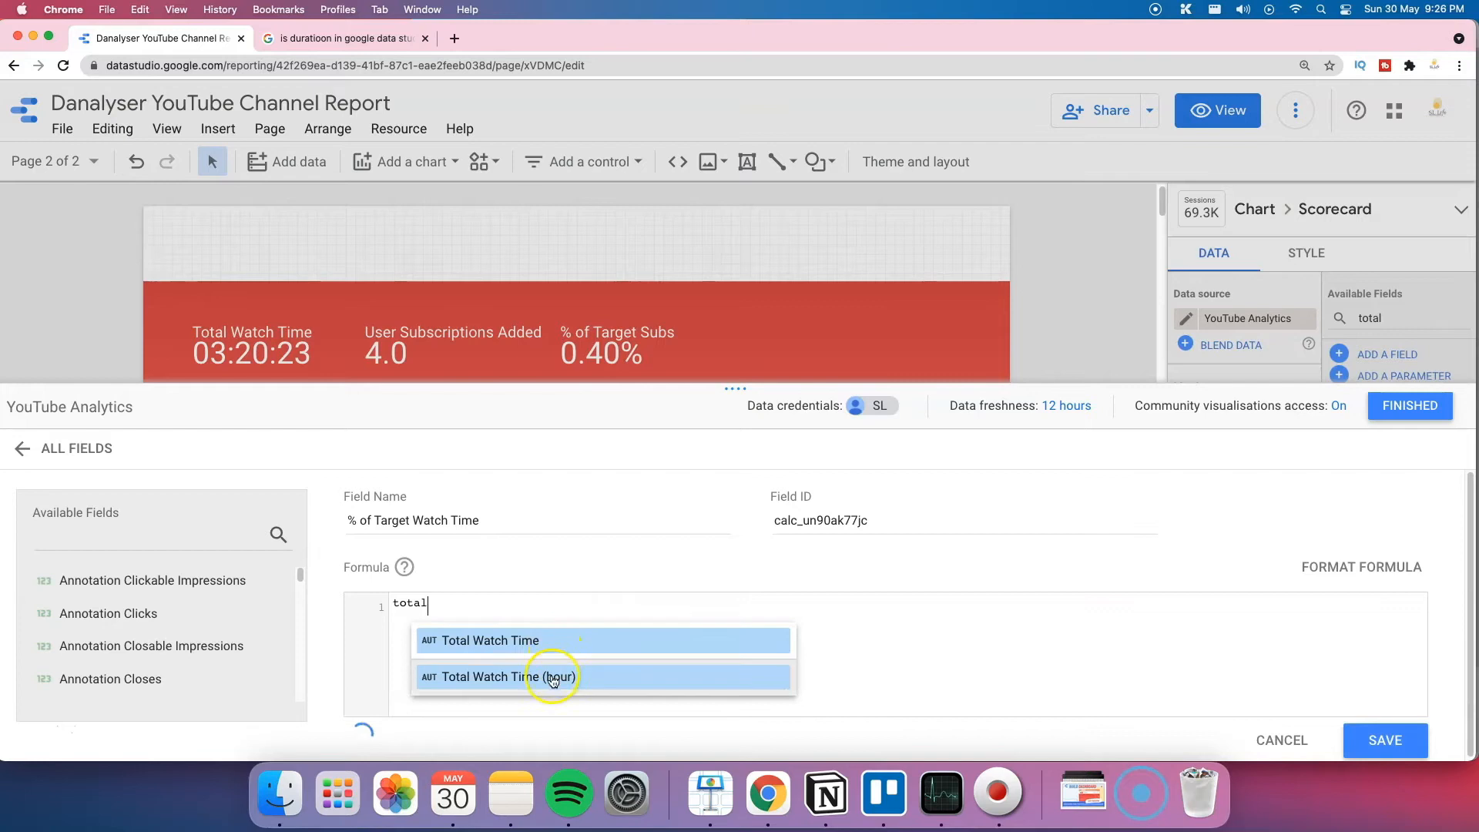
{"action": "left_click", "coordinate": [552, 678]}
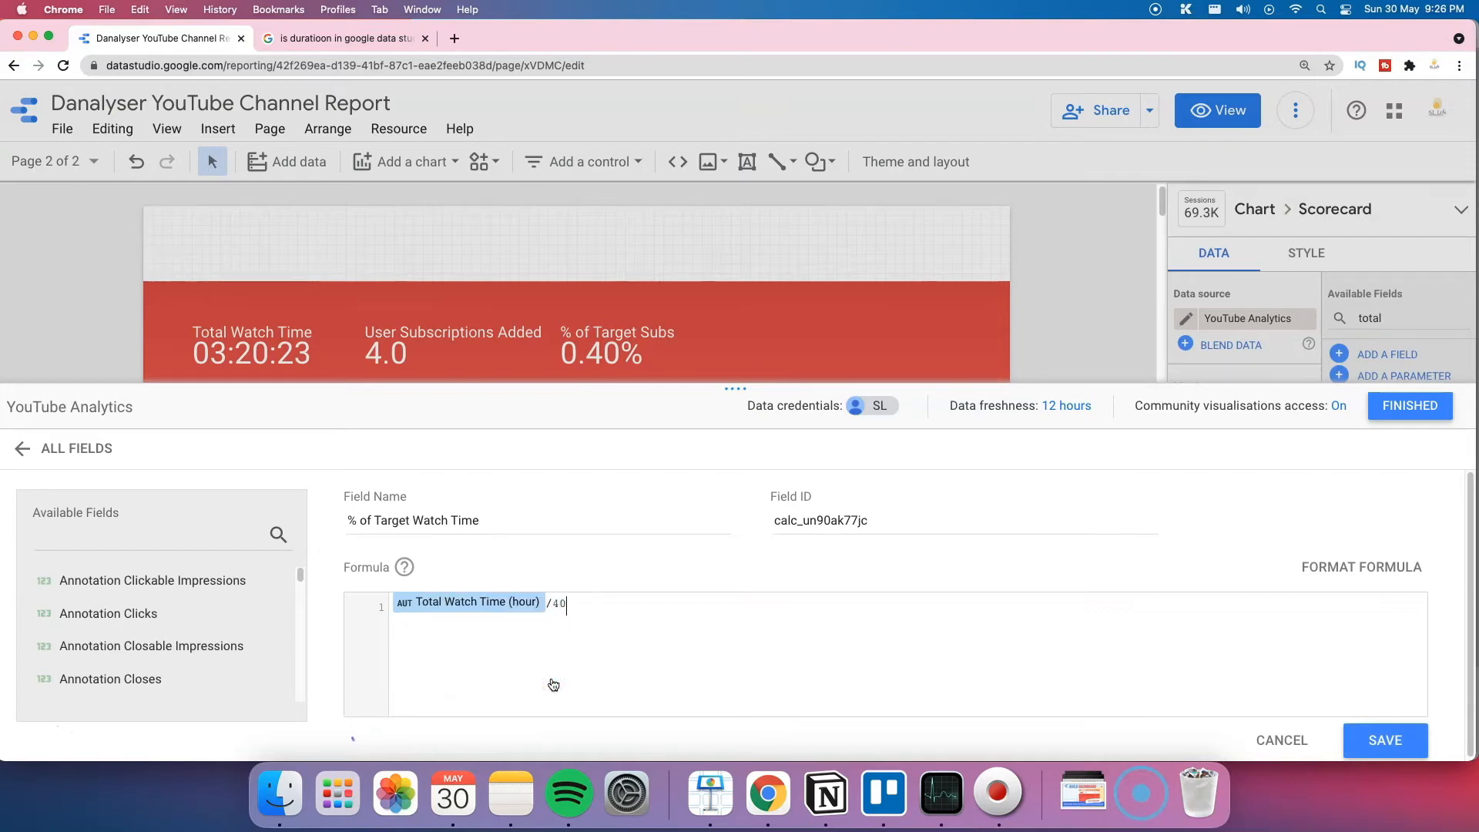
{"action": "left_click", "coordinate": [1387, 748]}
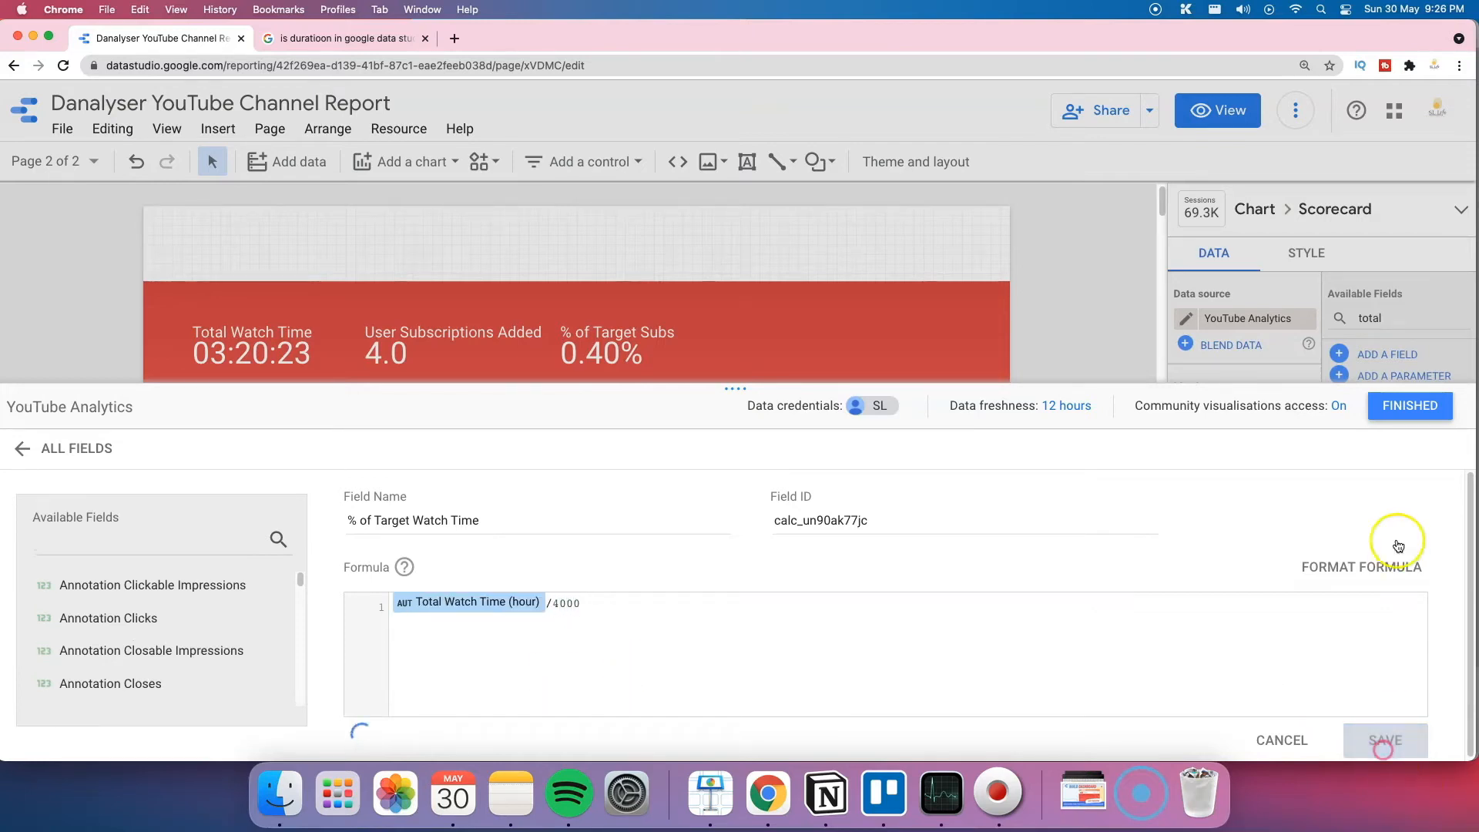
{"action": "left_click", "coordinate": [1410, 406]}
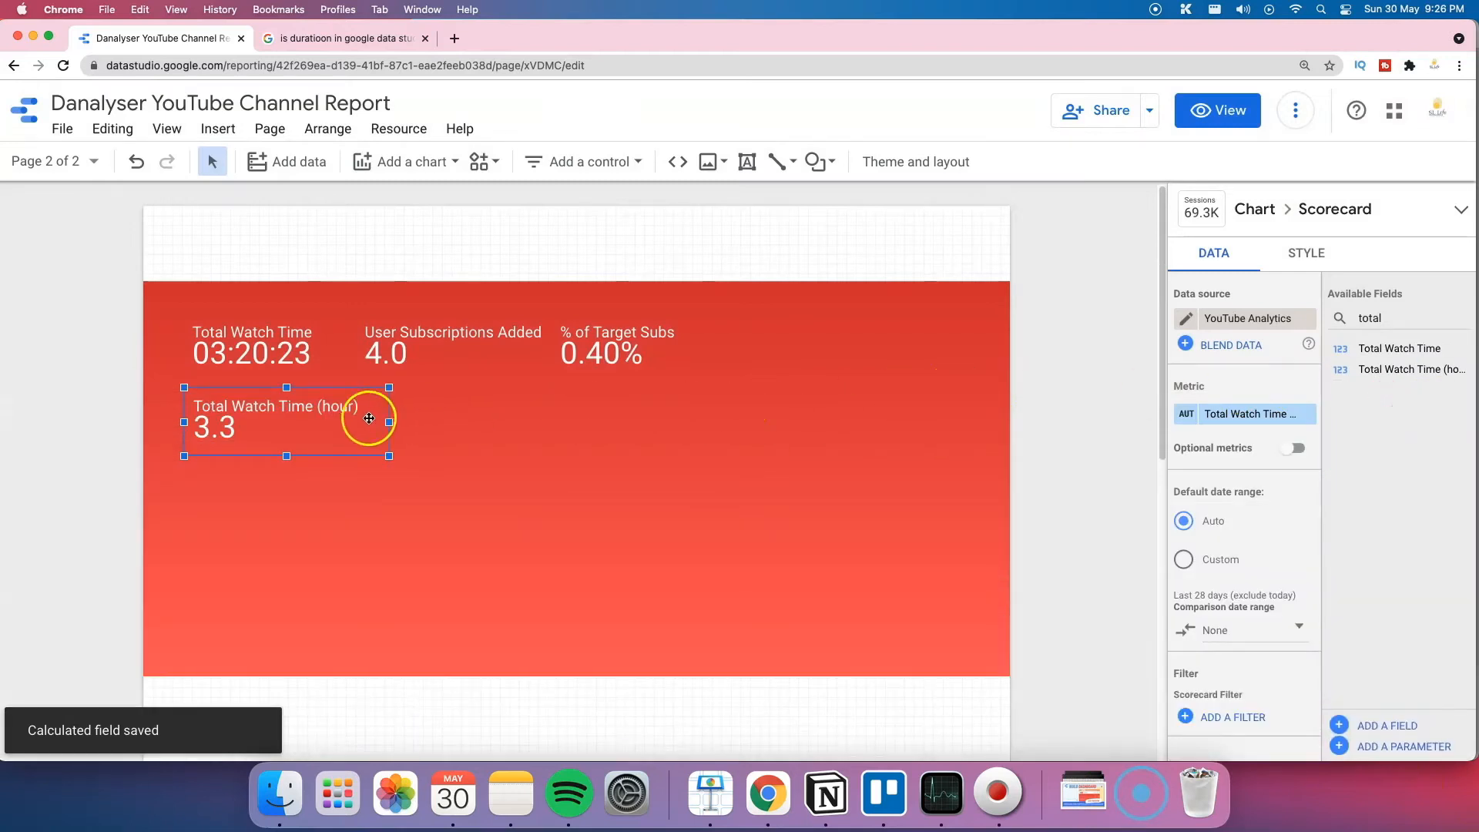
Step: Copy the hour scorecard to its right and make % of Target Watch Time its metric
{"action": "left_click_drag", "start_coordinate": [365, 419], "coordinate": [572, 402]}
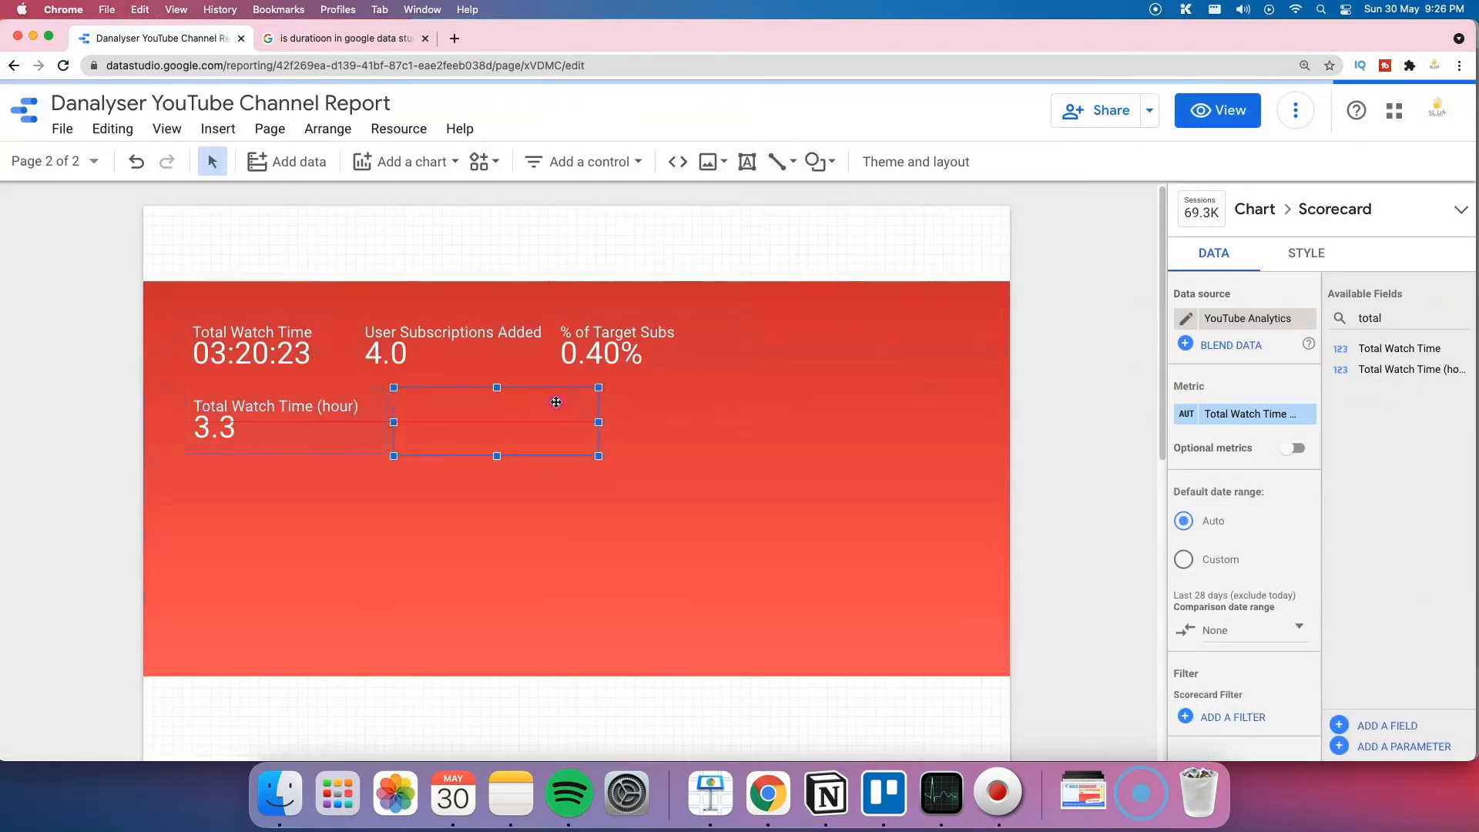
{"action": "left_click", "coordinate": [1389, 320]}
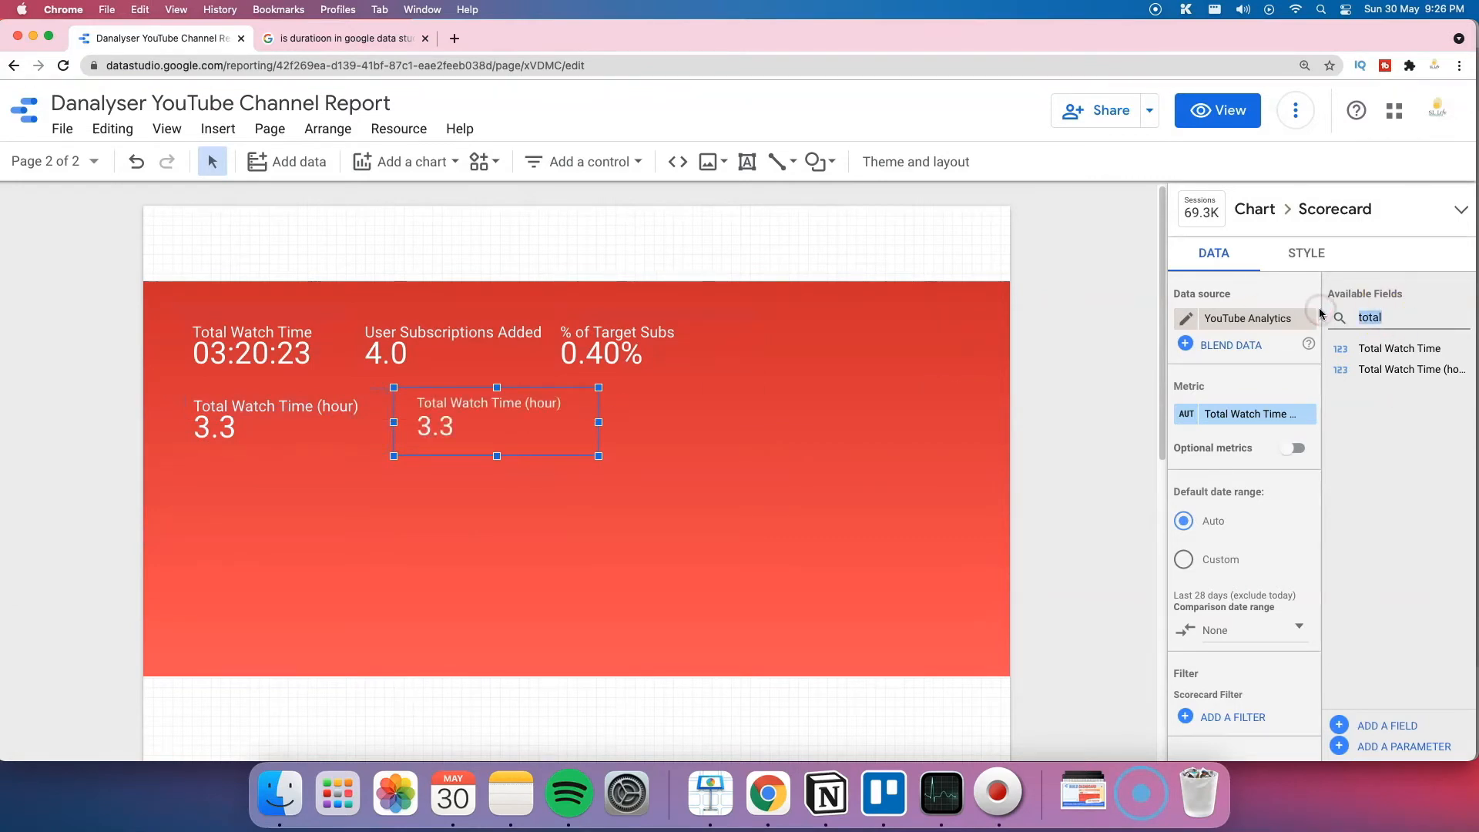
{"action": "type", "text": "target"}
{"action": "left_click", "coordinate": [938, 339]}
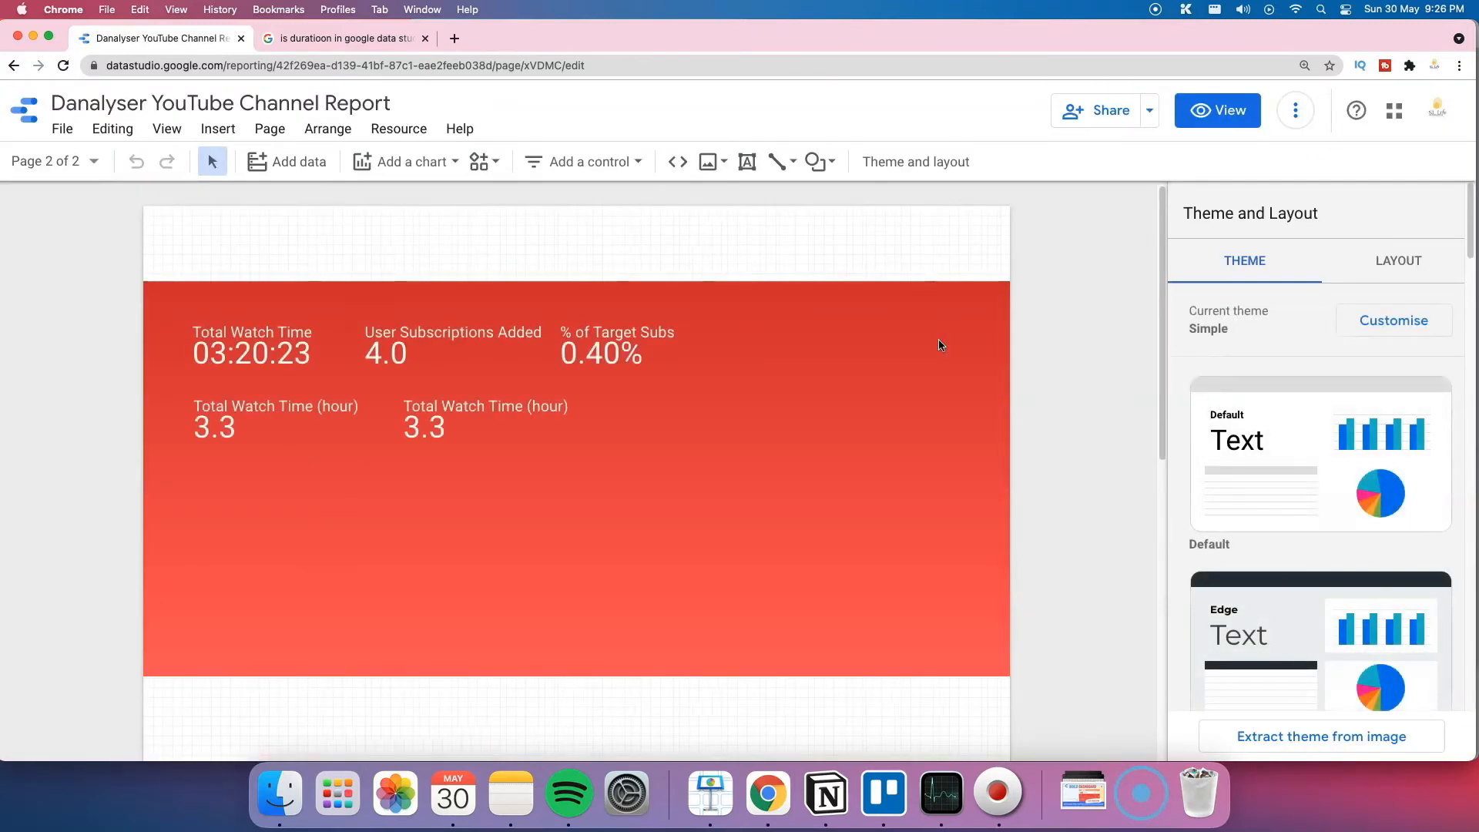
{"action": "left_click", "coordinate": [598, 400]}
{"action": "left_click", "coordinate": [1372, 317]}
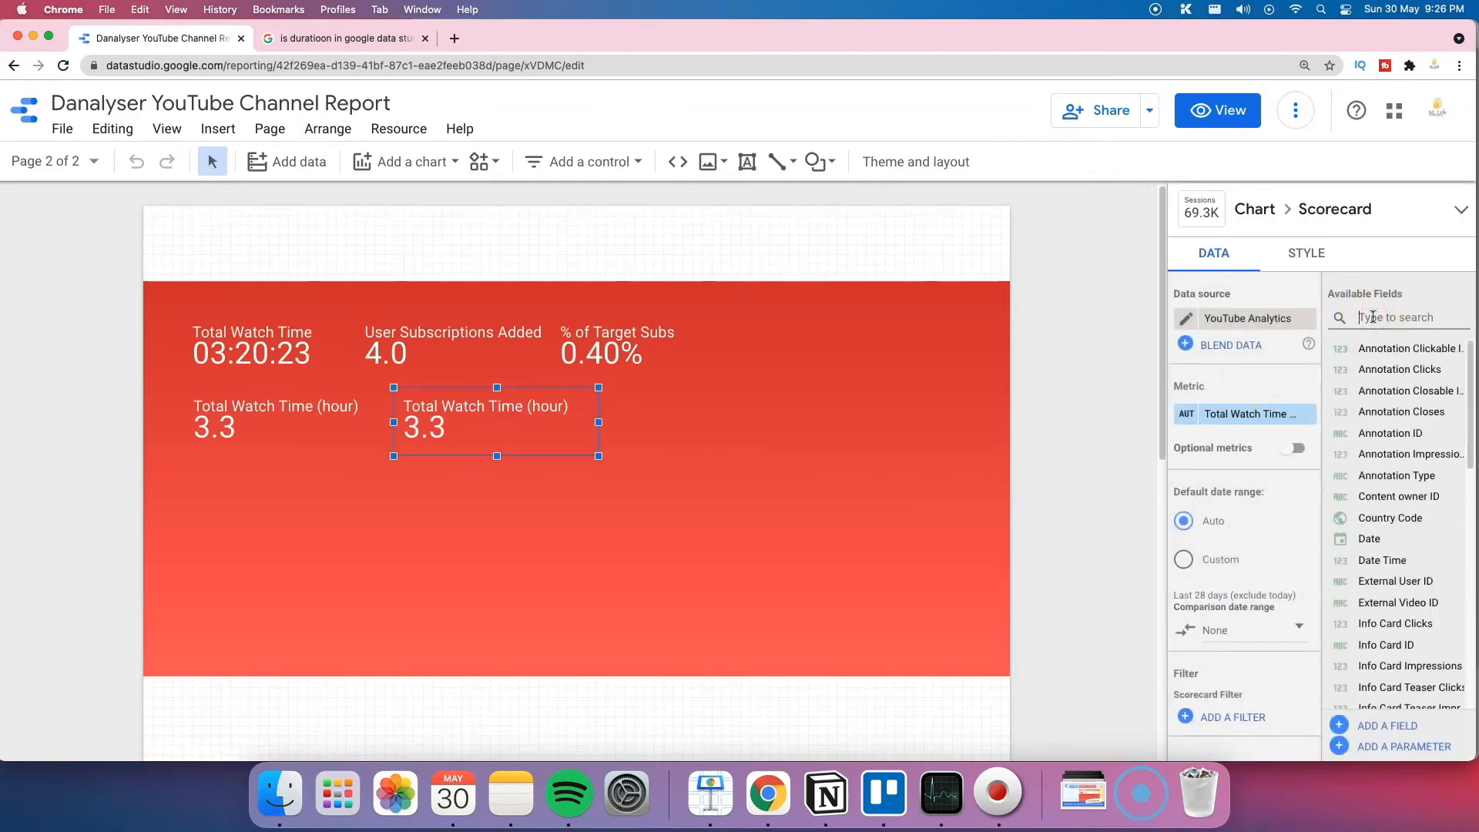
{"action": "type", "text": "target"}
{"action": "left_click_drag", "start_coordinate": [1387, 369], "coordinate": [1221, 411]}
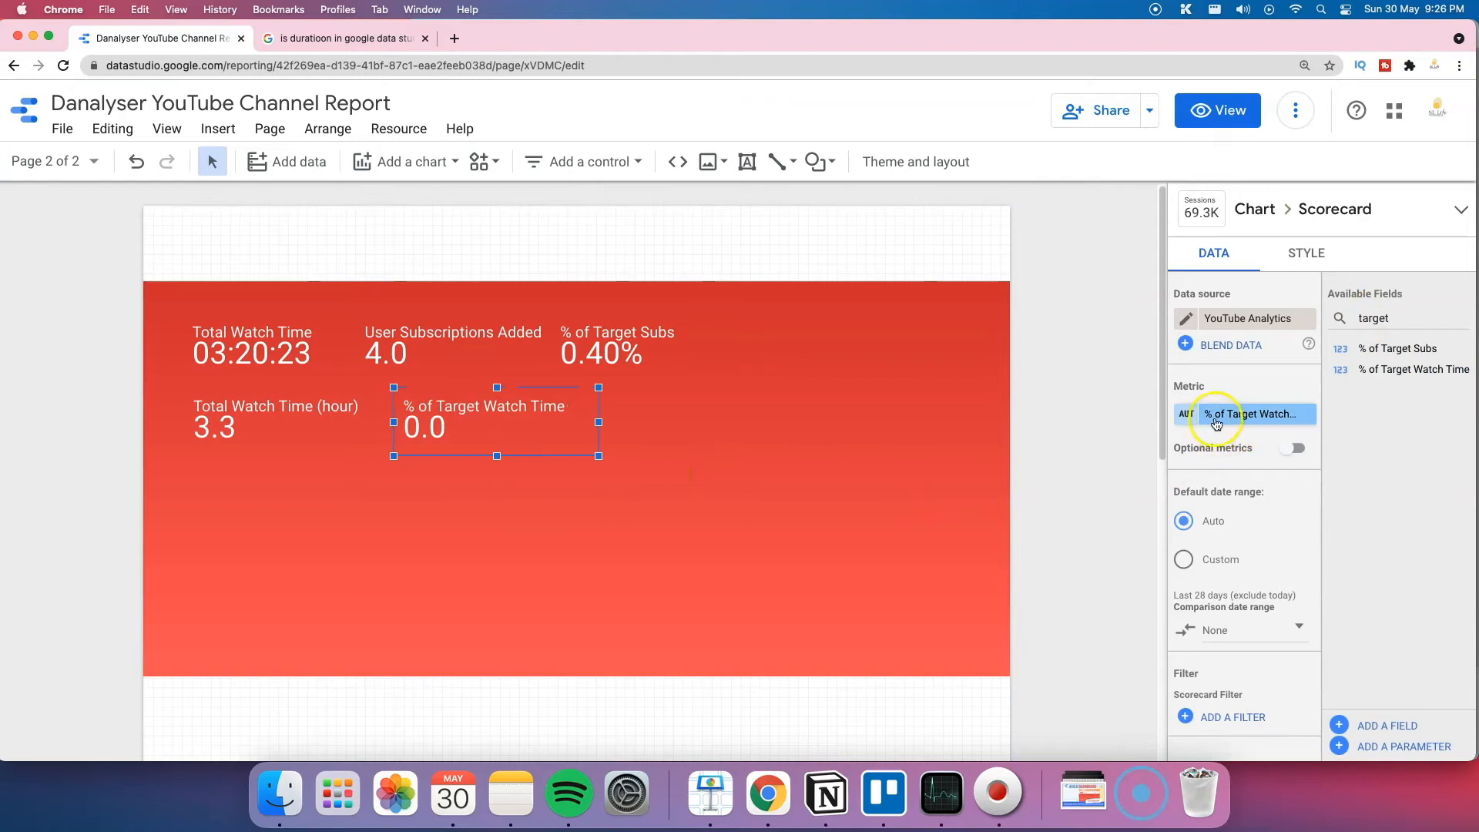
Step: Format the % of Target Watch Time metric as Numeric > Percent so it reads 0.1%
{"action": "left_click", "coordinate": [1216, 424]}
{"action": "left_click", "coordinate": [987, 614]}
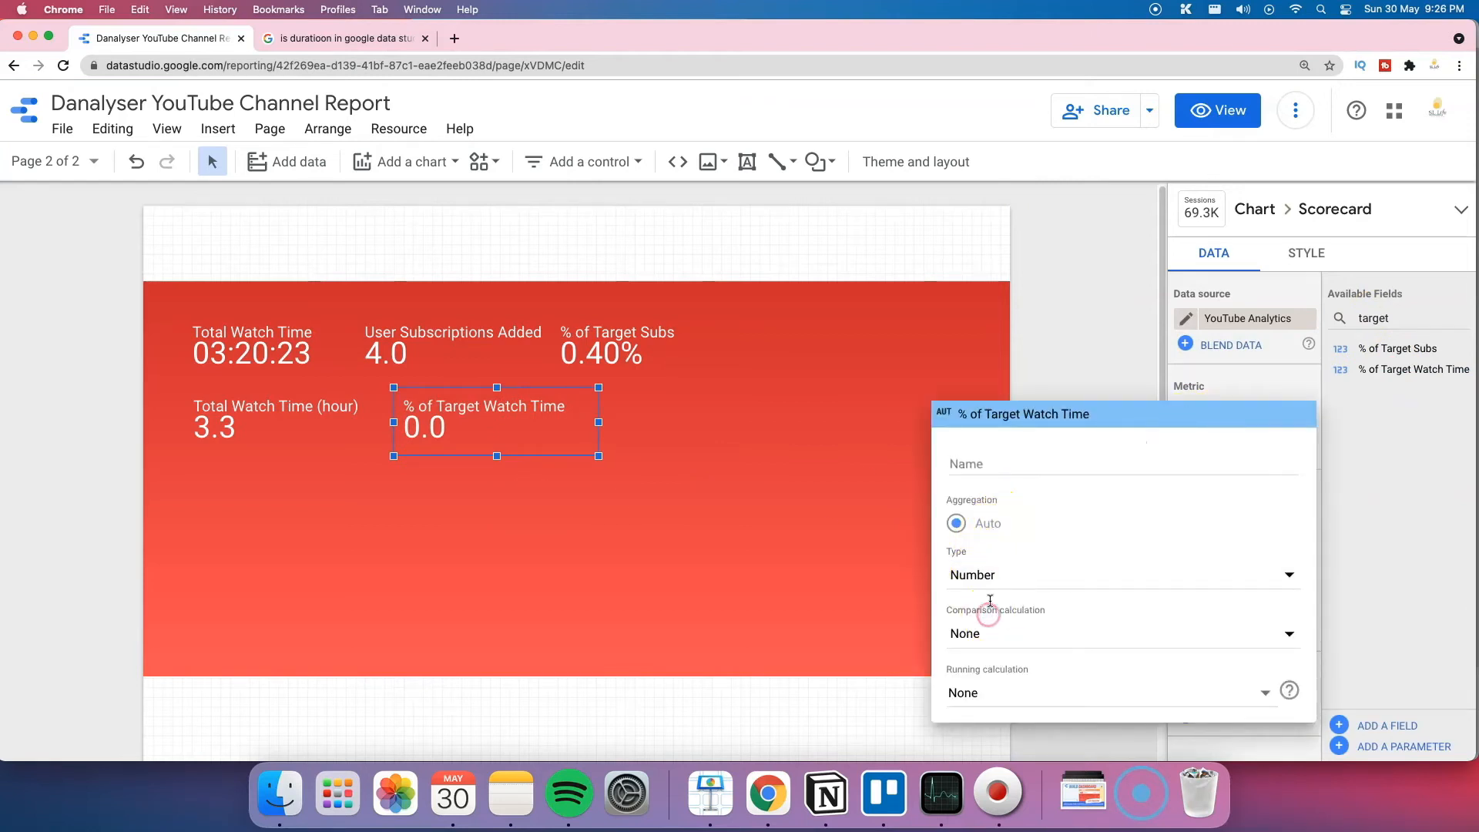
{"action": "left_click", "coordinate": [990, 575]}
{"action": "left_click", "coordinate": [993, 592]}
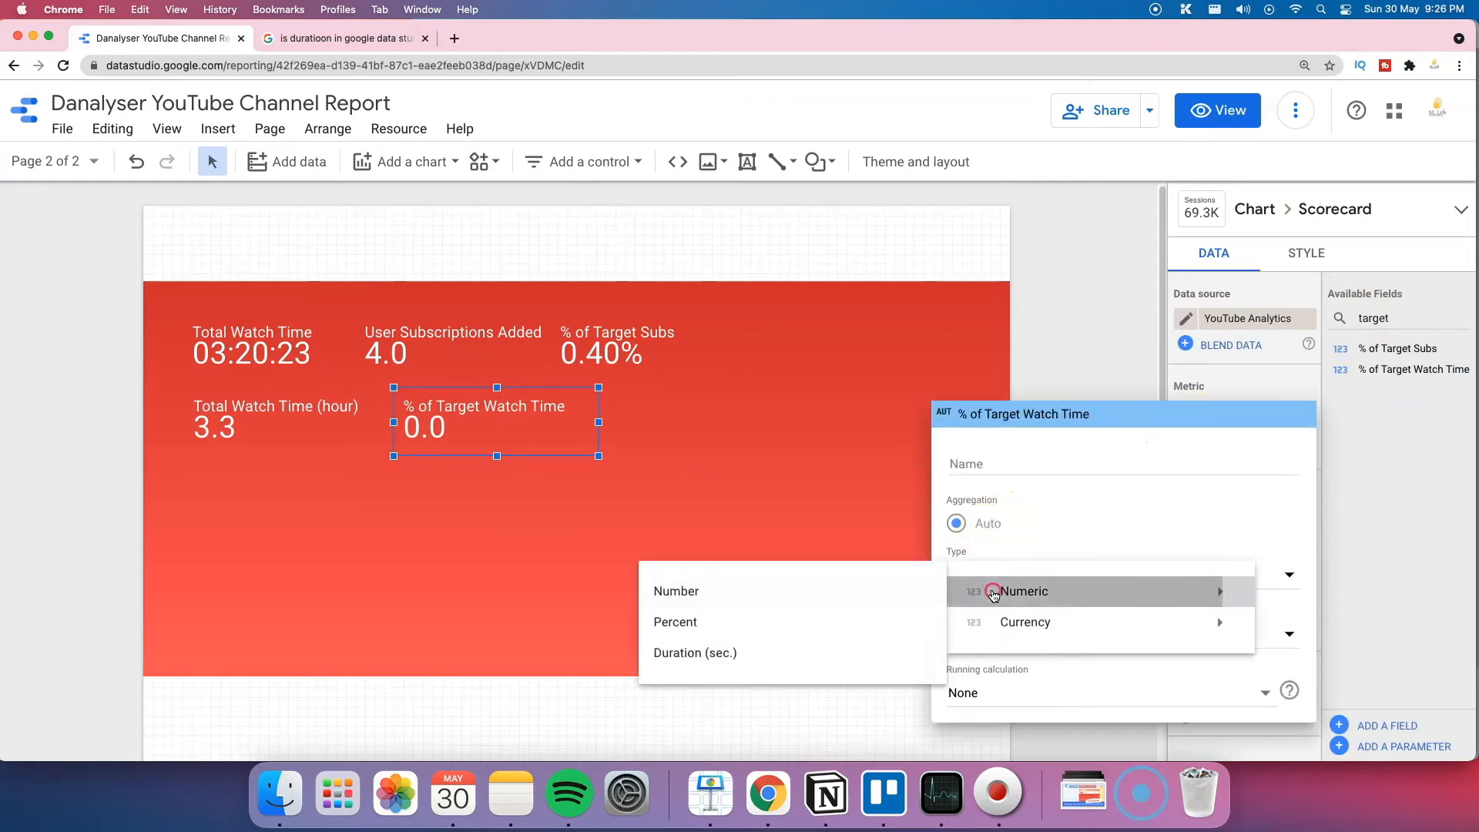
{"action": "left_click", "coordinate": [834, 622]}
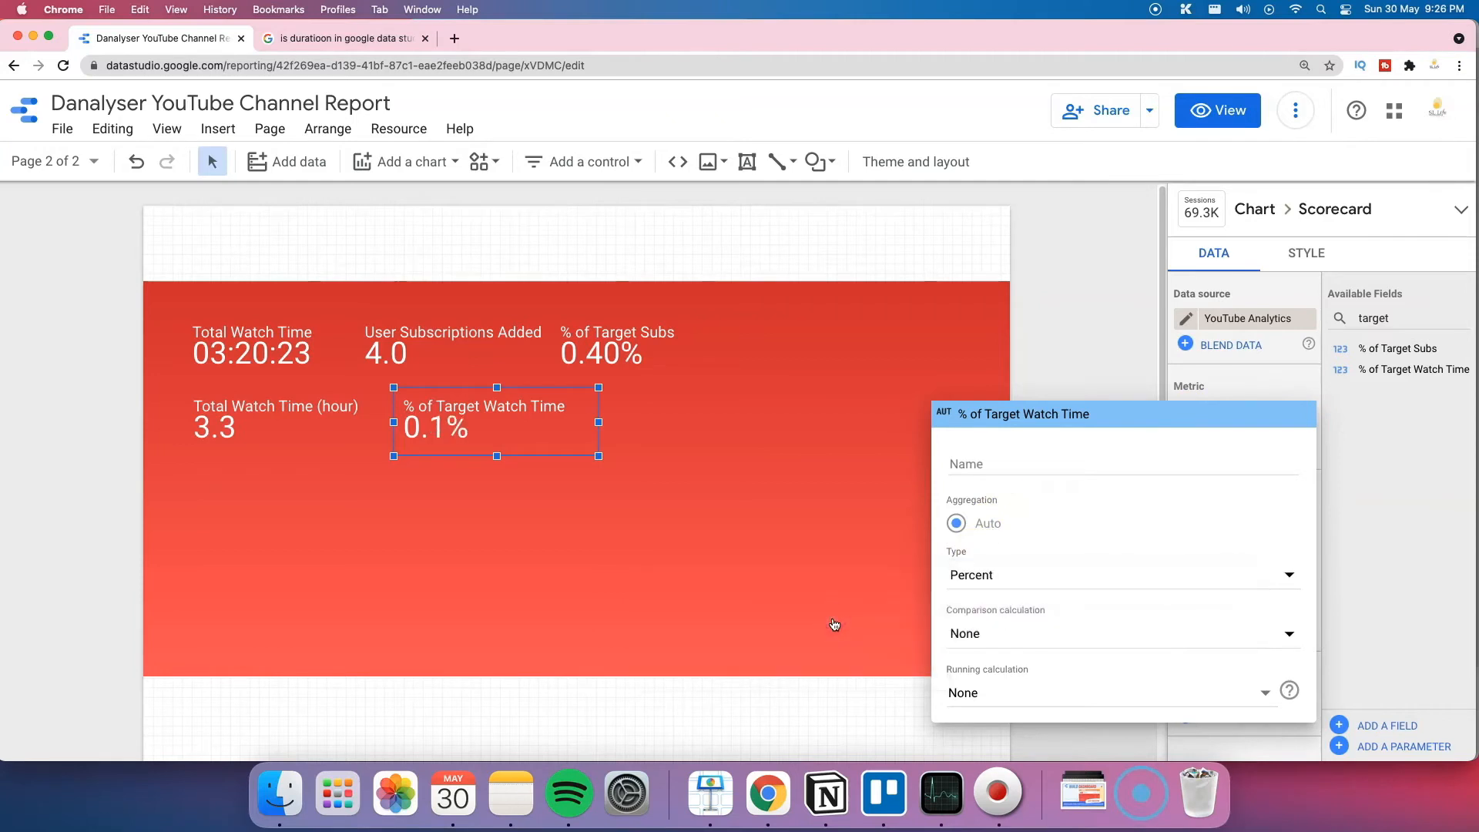
{"action": "left_click", "coordinate": [26, 728]}
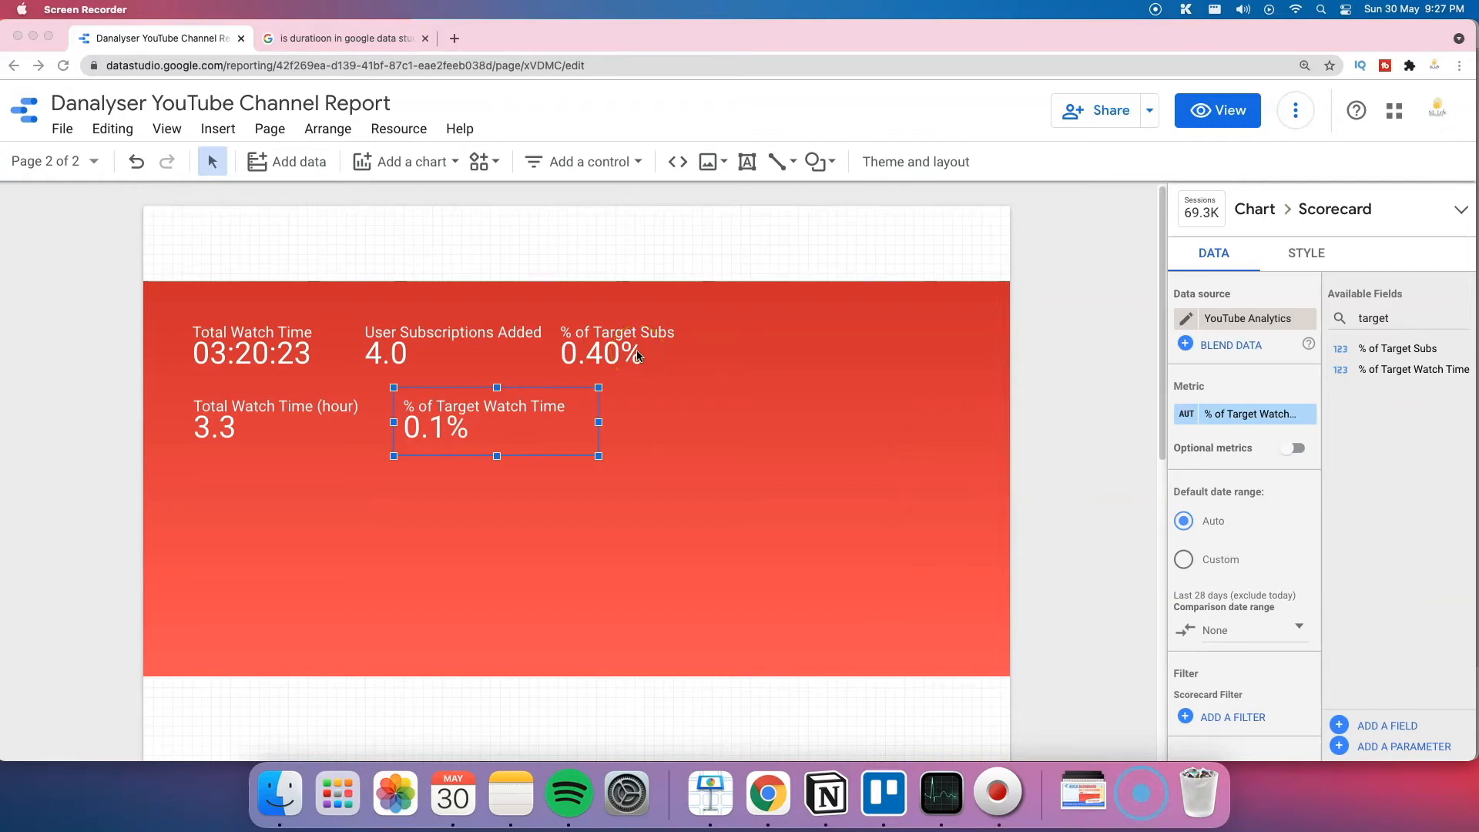
{"action": "left_click", "coordinate": [461, 313]}
Step: On the Home page, set the YouTube logo to appear on every report page
{"action": "left_click", "coordinate": [74, 168]}
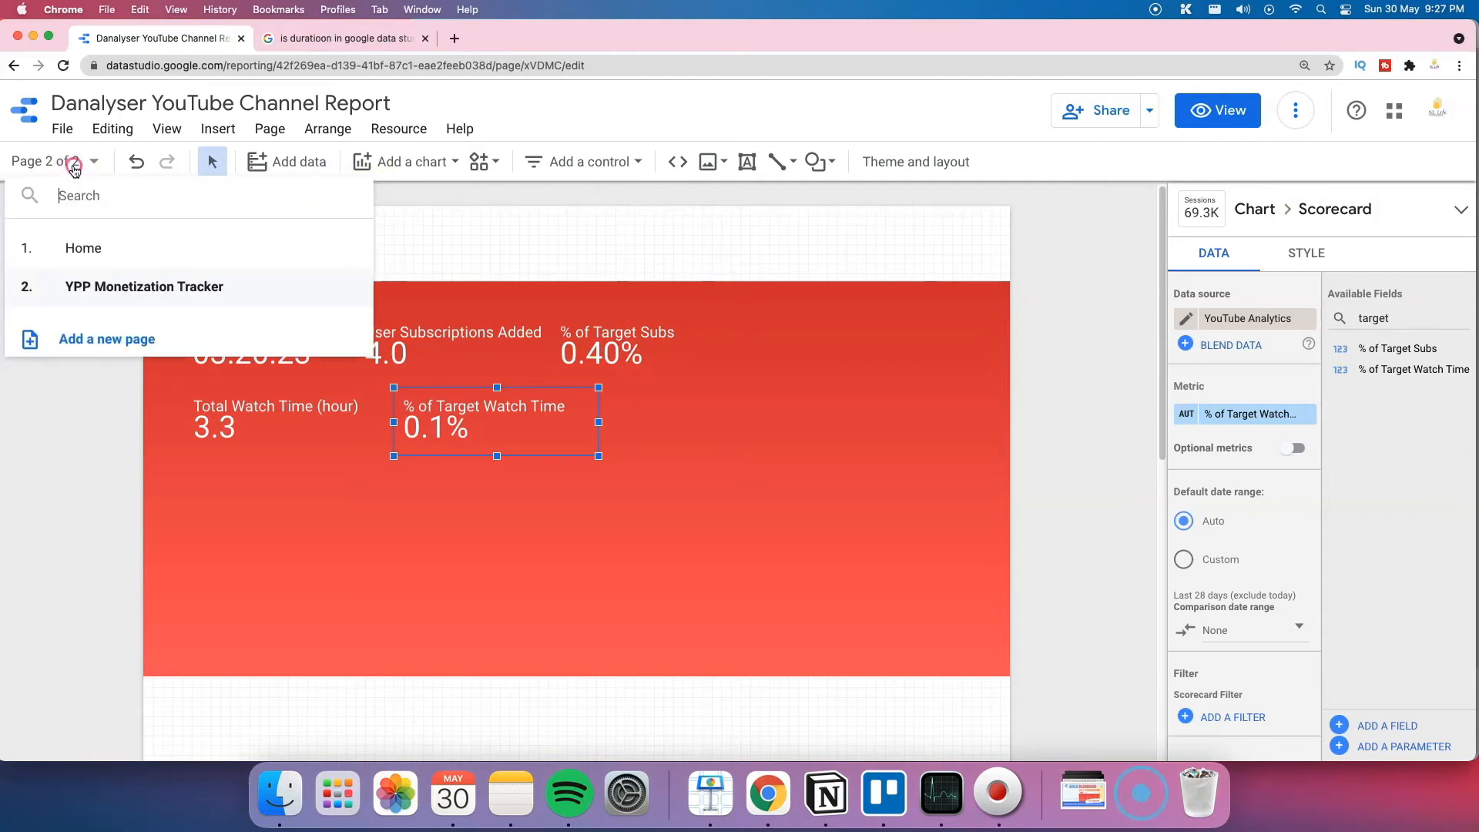
{"action": "left_click", "coordinate": [102, 247]}
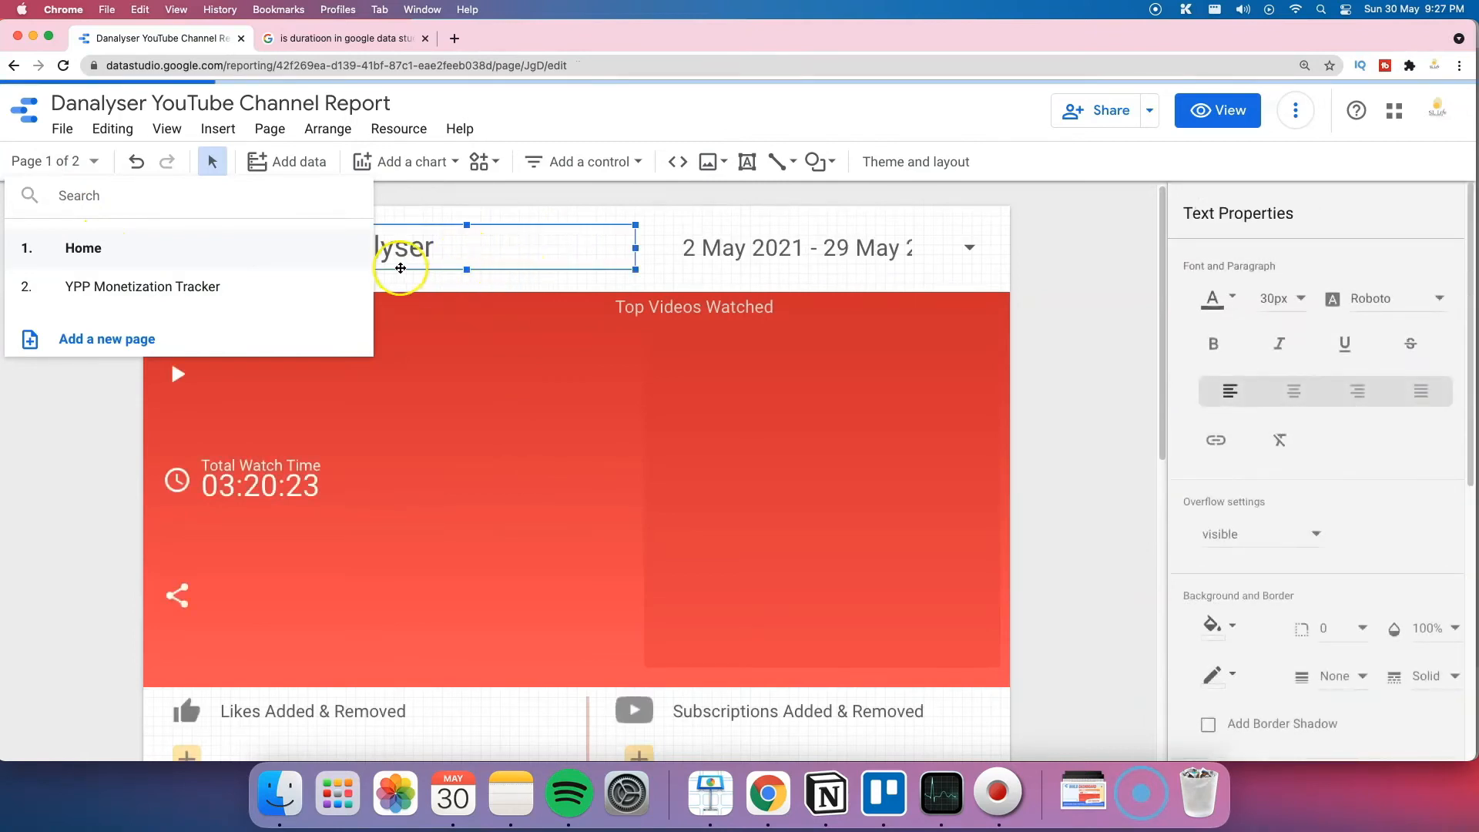
{"action": "left_click", "coordinate": [97, 416]}
{"action": "left_click", "coordinate": [257, 236]}
{"action": "left_click", "coordinate": [362, 245], "text": "shift"}
{"action": "right_click", "coordinate": [340, 242]}
{"action": "left_click", "coordinate": [259, 232]}
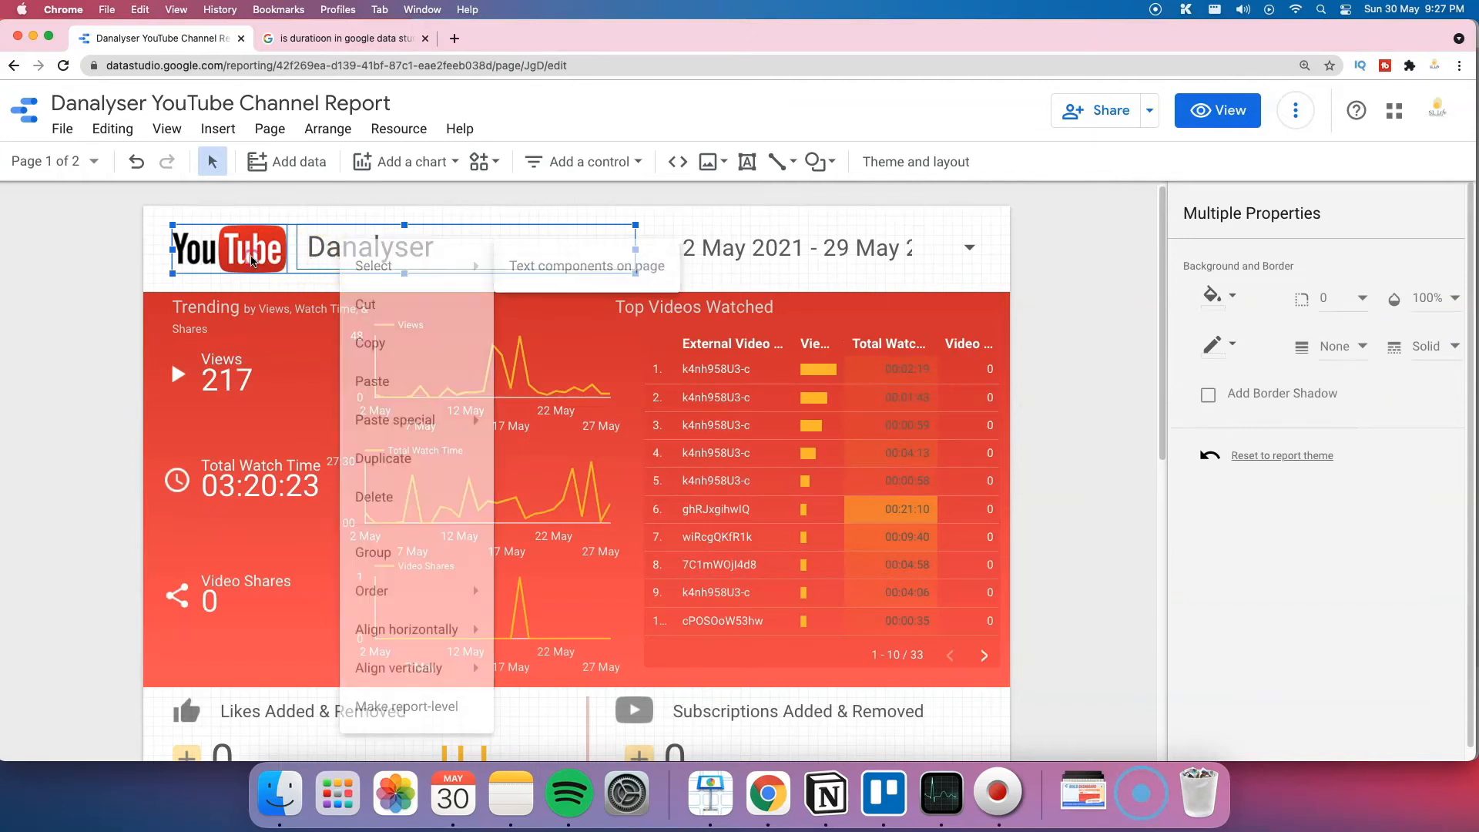
{"action": "left_click", "coordinate": [259, 232]}
{"action": "right_click", "coordinate": [259, 232]}
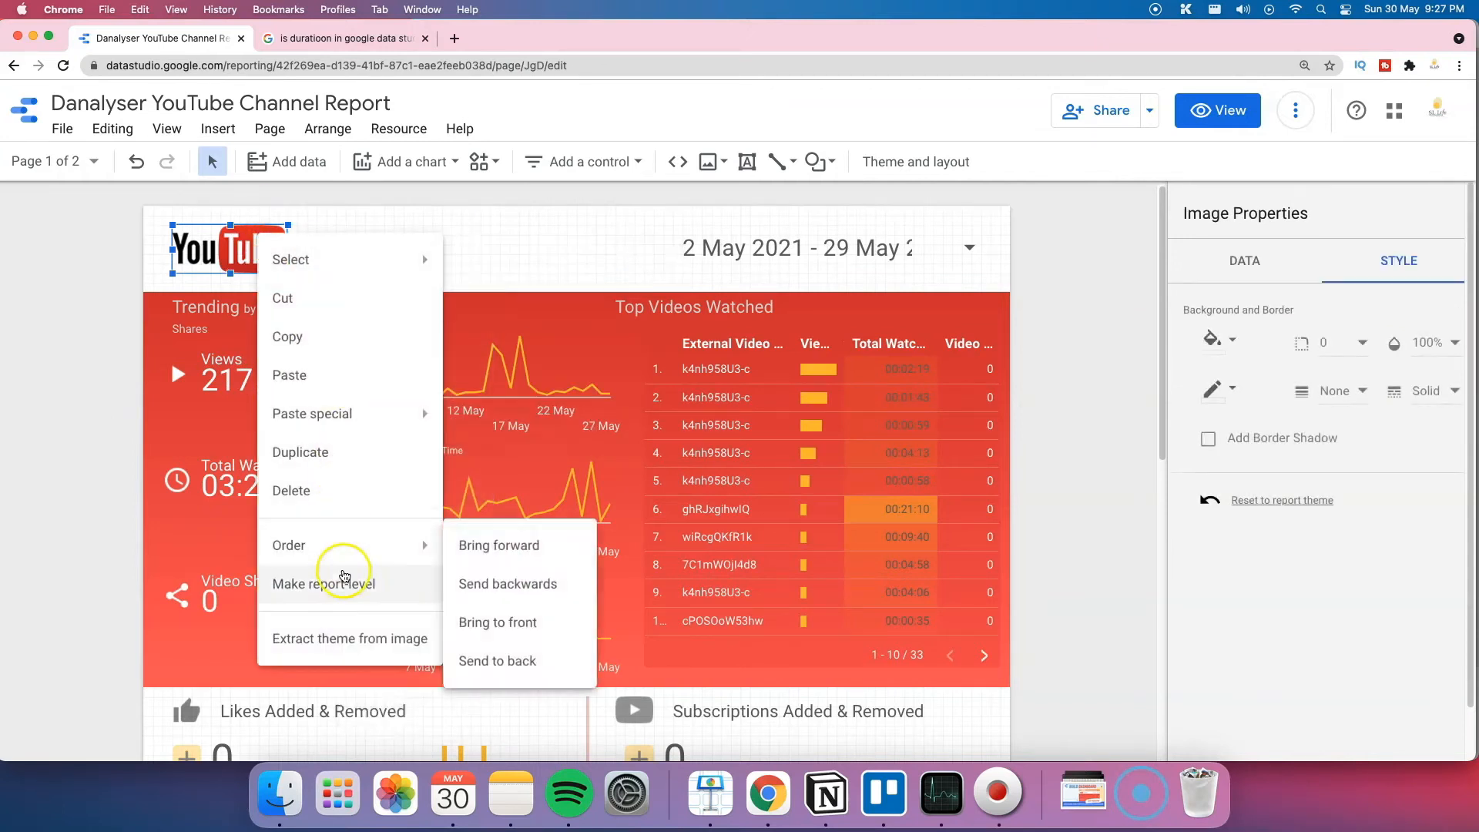
{"action": "left_click", "coordinate": [343, 585]}
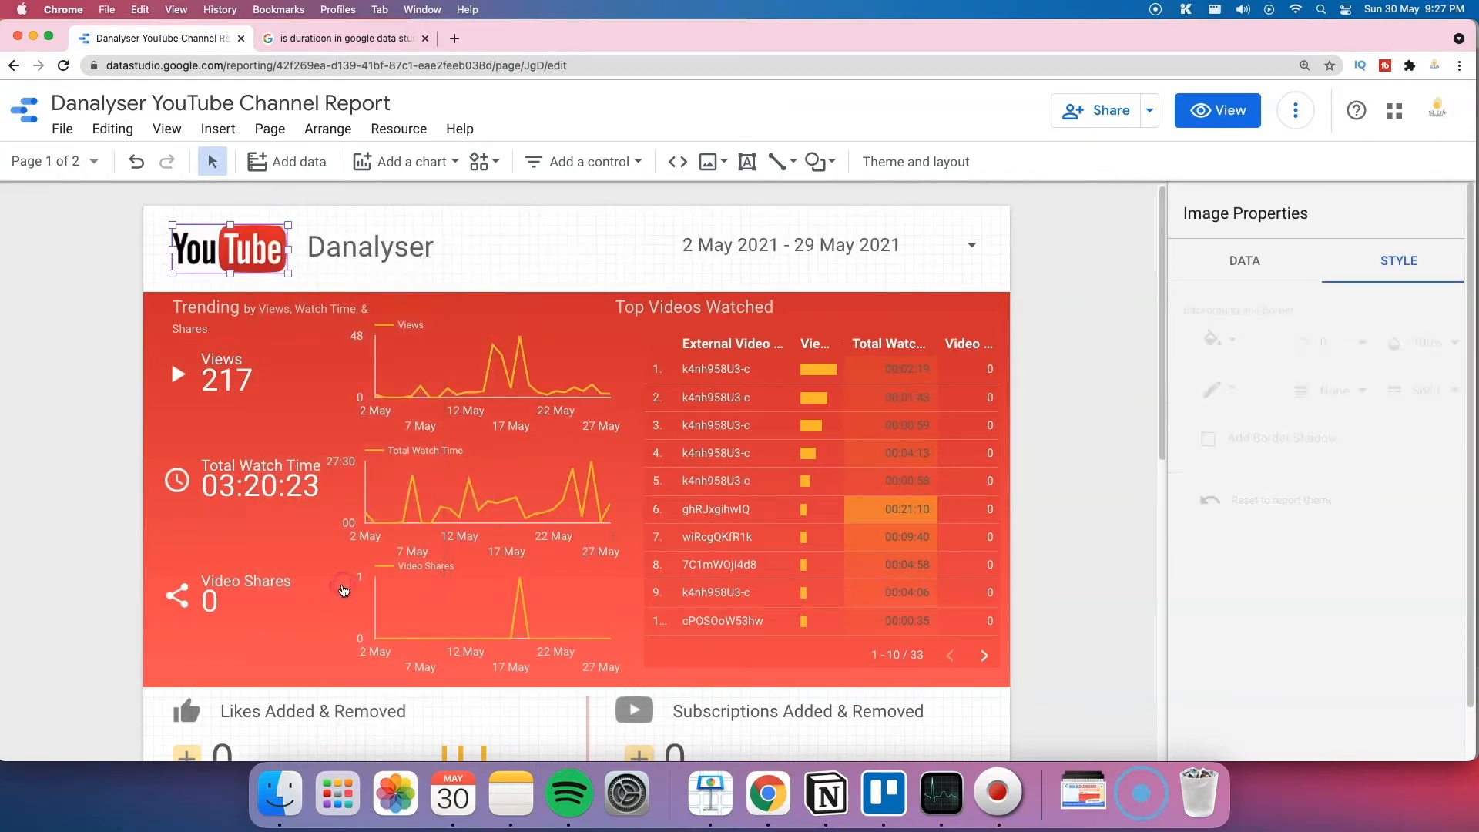
Step: Return to the YPP Monetization Tracker page and clear the selection
{"action": "left_click", "coordinate": [87, 161]}
{"action": "left_click", "coordinate": [100, 292]}
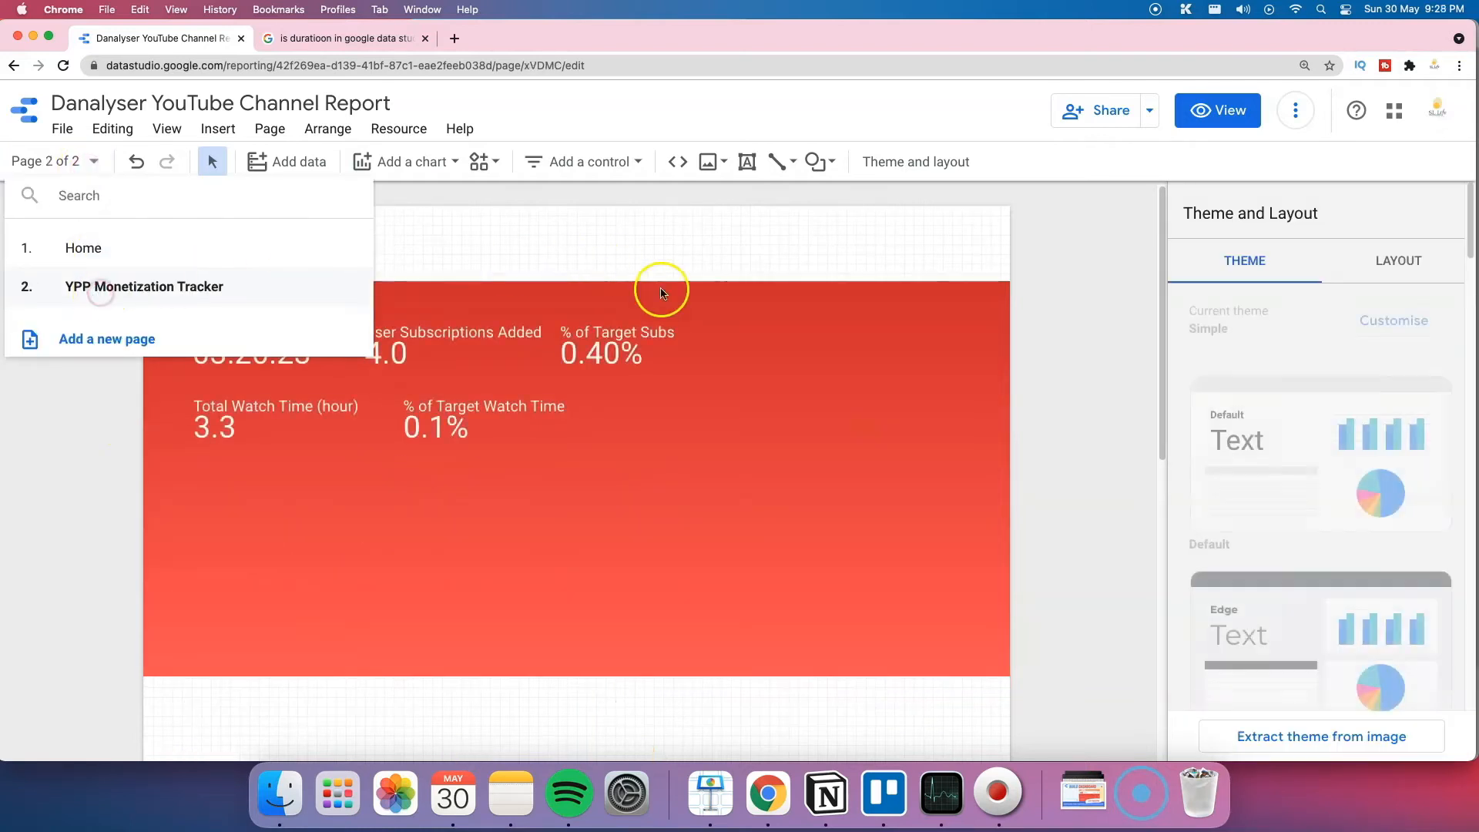
{"action": "left_click", "coordinate": [745, 371]}
{"action": "left_click", "coordinate": [502, 255]}
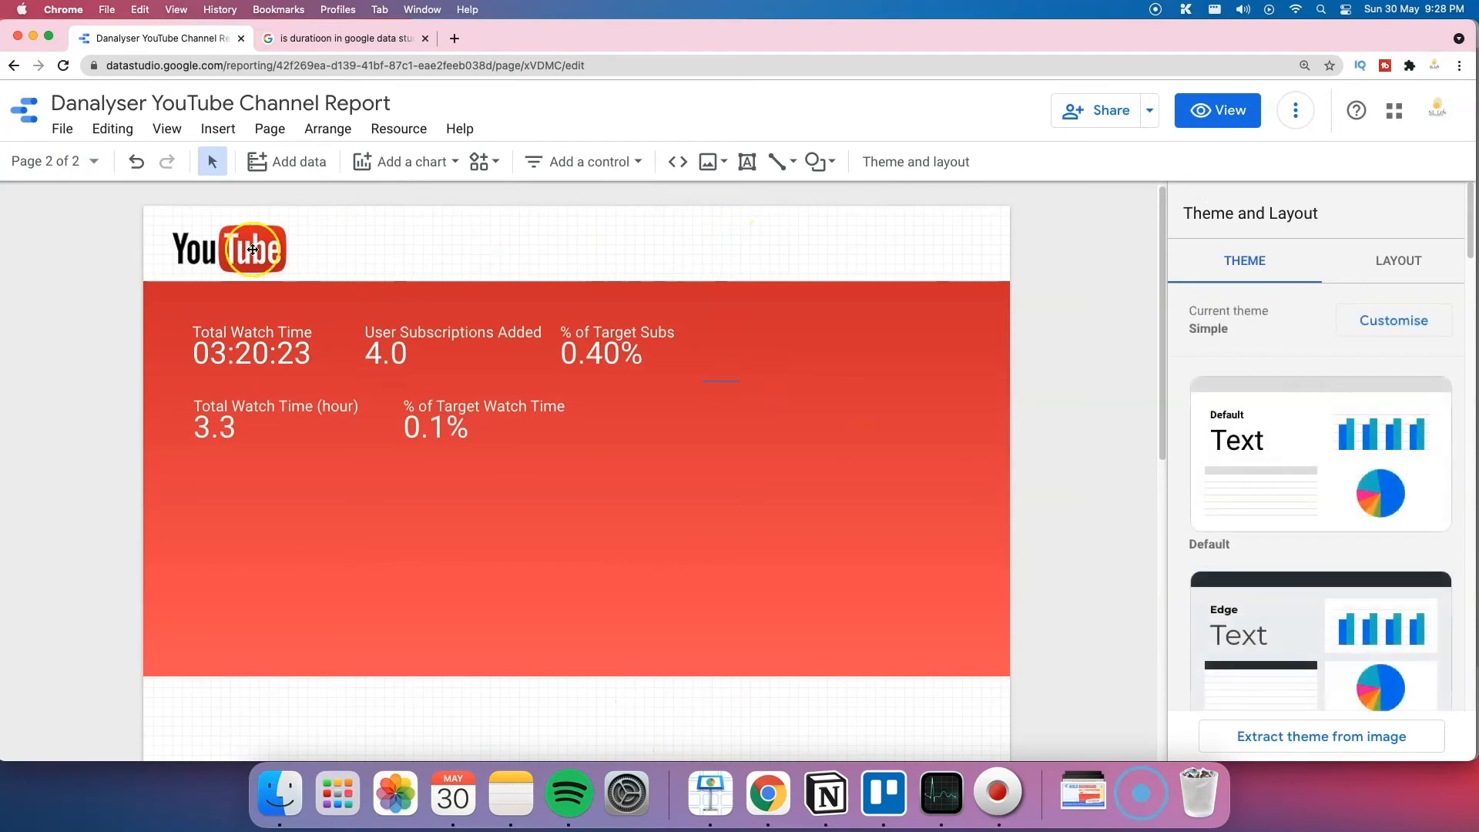
Step: Add a bold 'YPP Monetization Tracker' text box beside the YouTube logo
{"action": "left_click", "coordinate": [746, 161]}
{"action": "left_click_drag", "start_coordinate": [307, 231], "coordinate": [675, 261]}
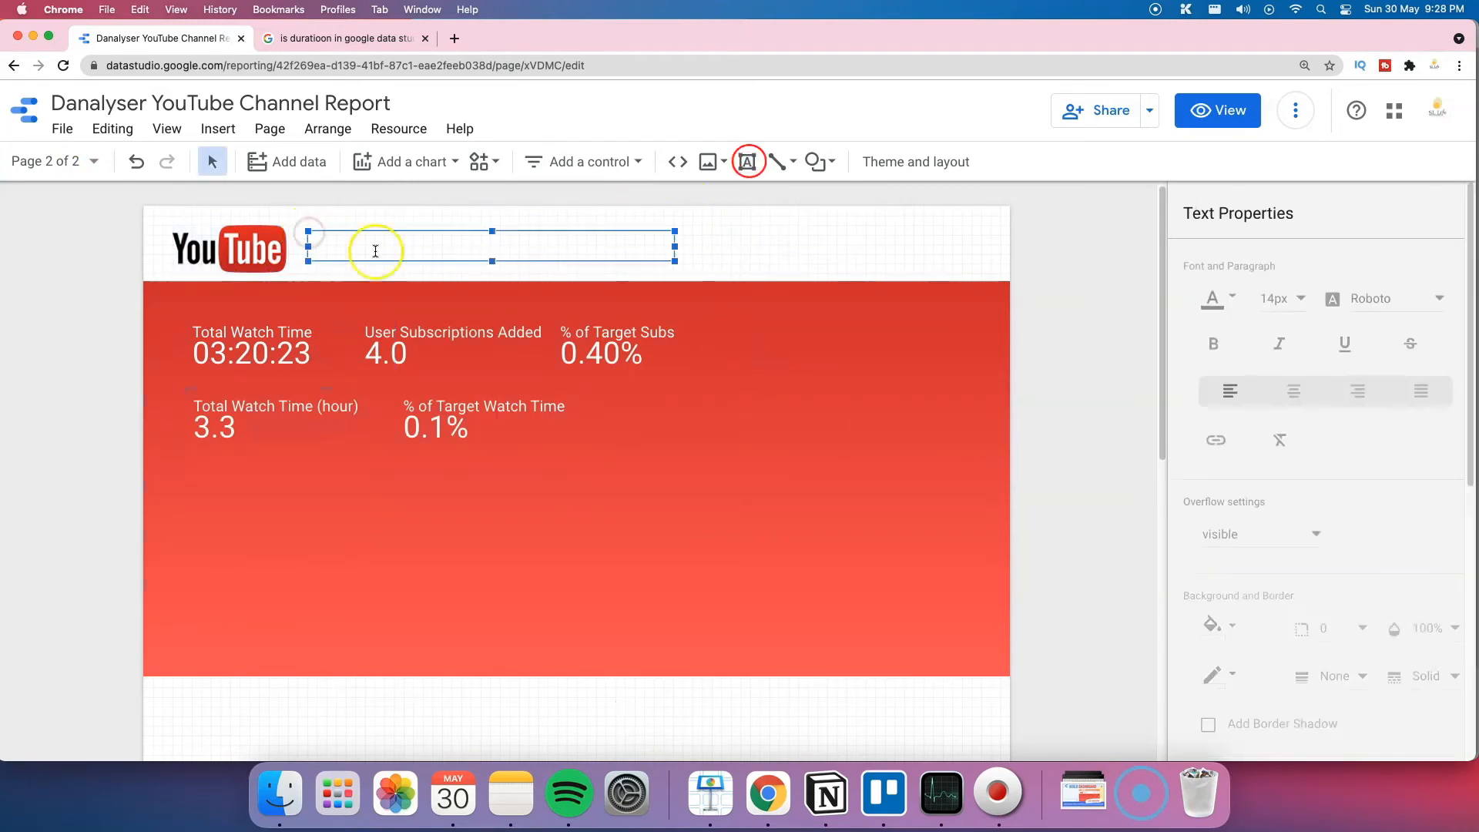
{"action": "type", "text": "YPP Monetization Tracker"}
{"action": "key", "text": "super+a"}
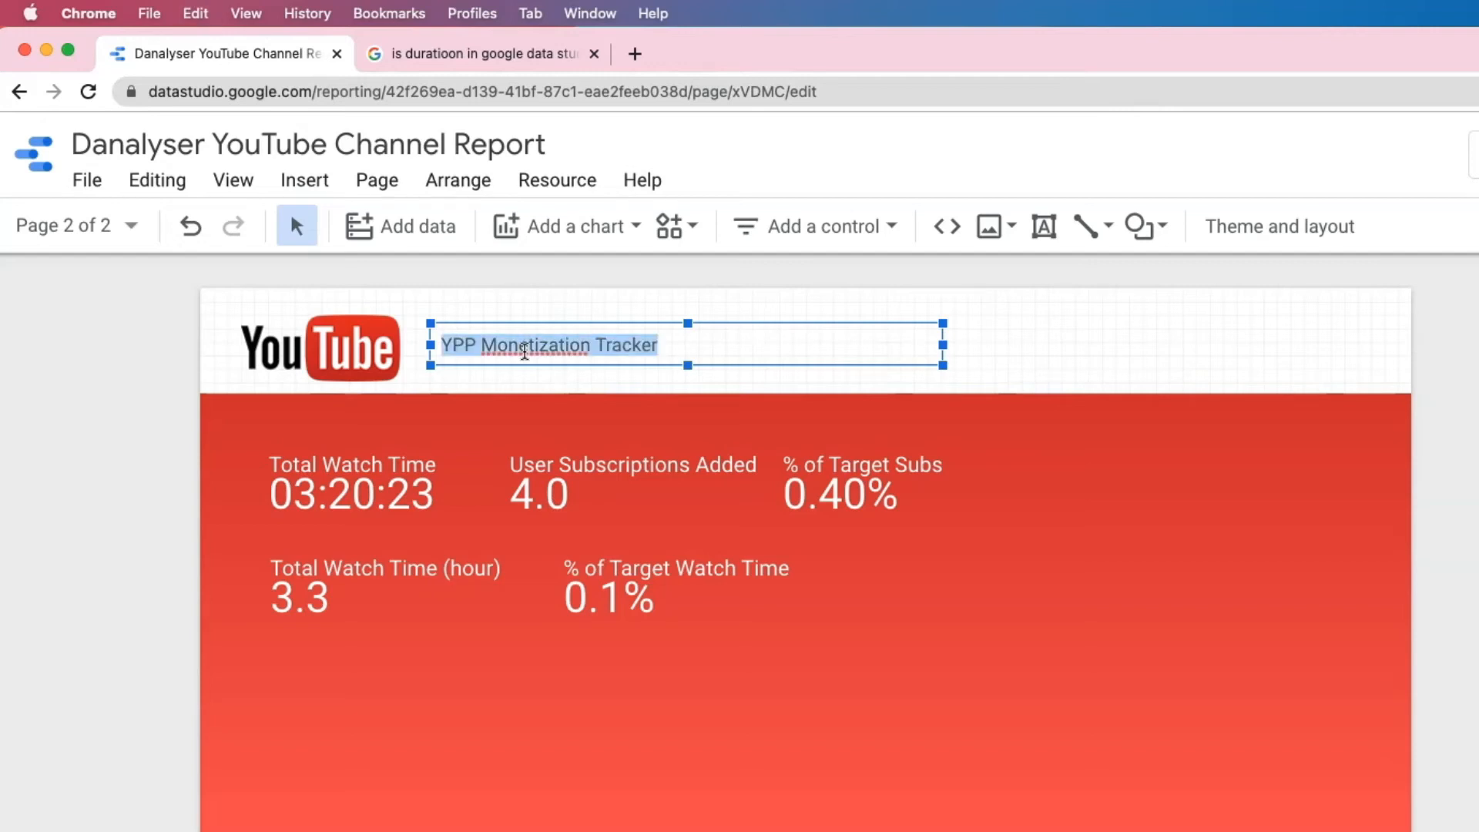
{"action": "left_click", "coordinate": [1195, 378]}
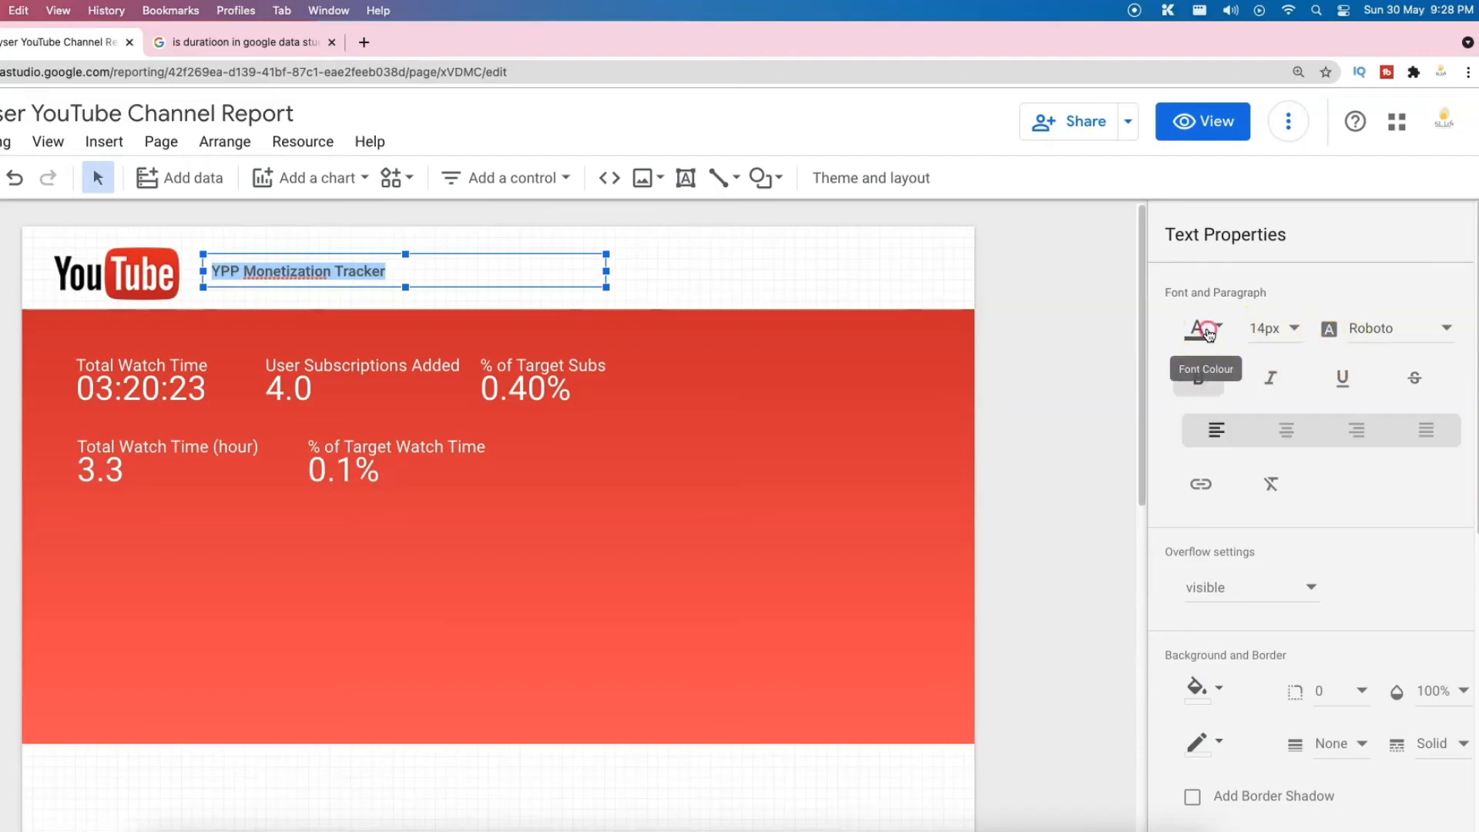
Step: Style the title black at 36px and widen its box to fit one line
{"action": "left_click", "coordinate": [1199, 328]}
{"action": "left_click", "coordinate": [1209, 398]}
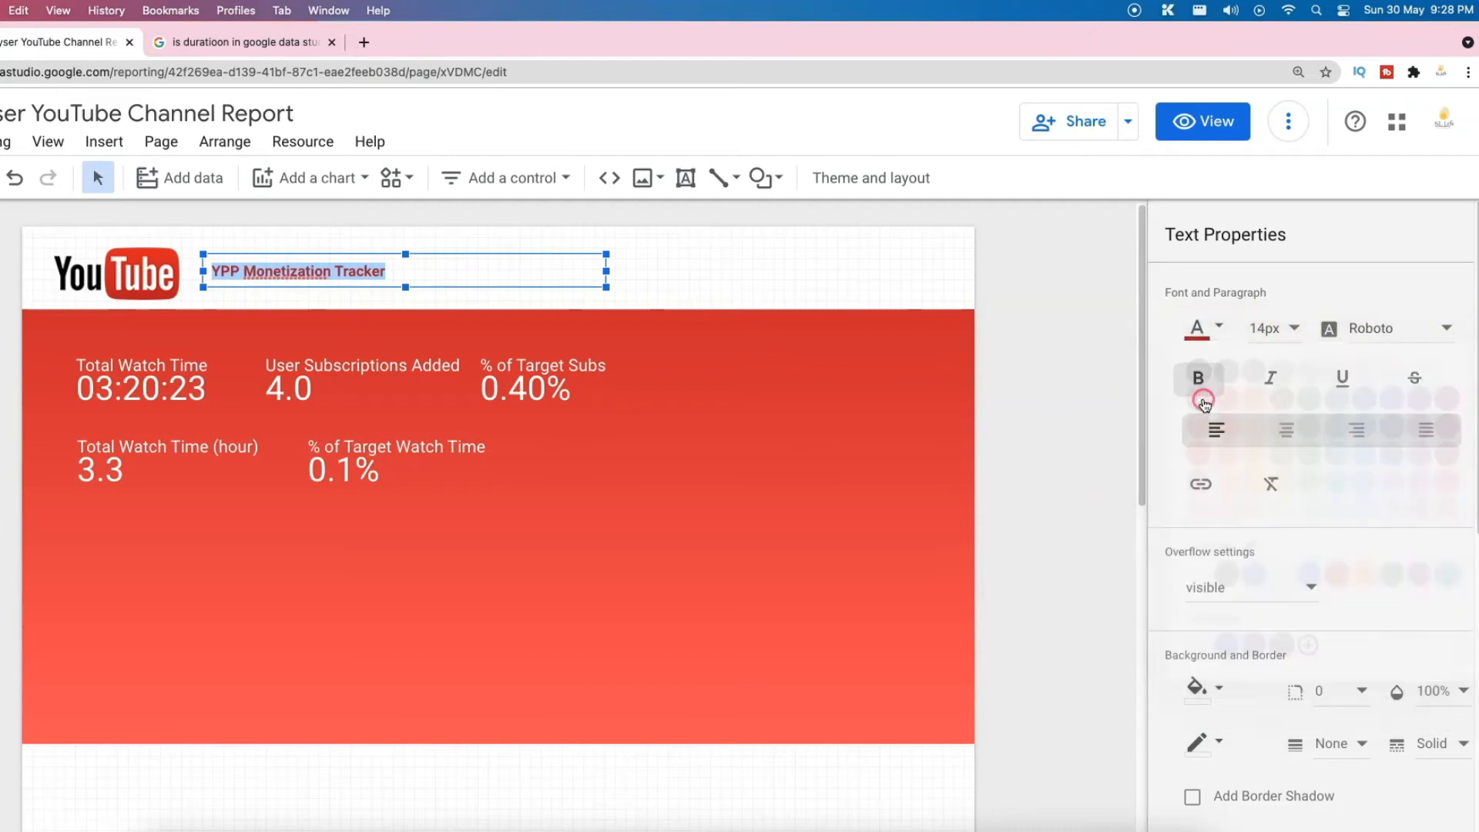
{"action": "left_click", "coordinate": [1275, 330]}
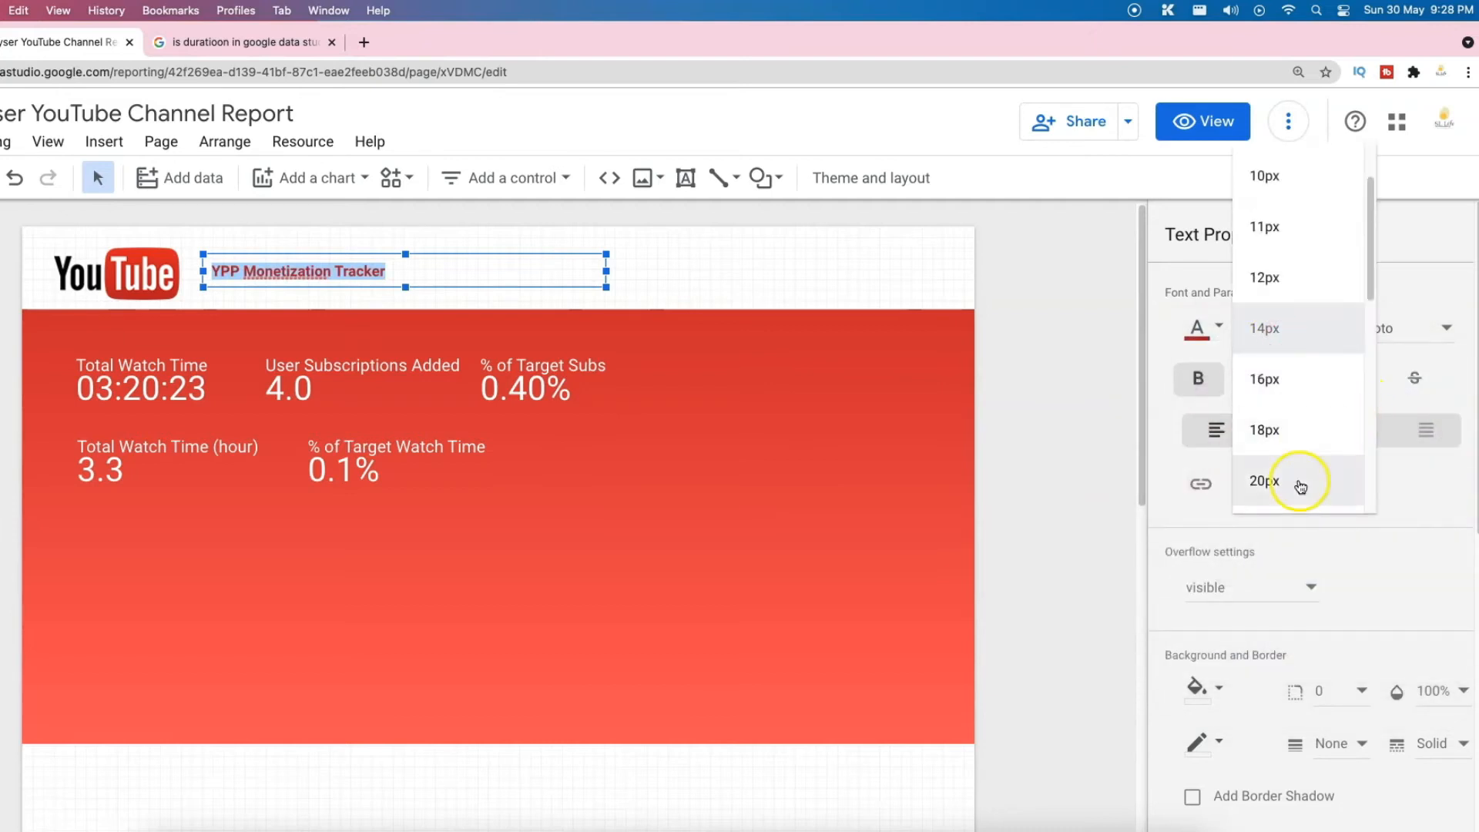
{"action": "left_click", "coordinate": [1297, 483]}
{"action": "left_click", "coordinate": [1286, 330]}
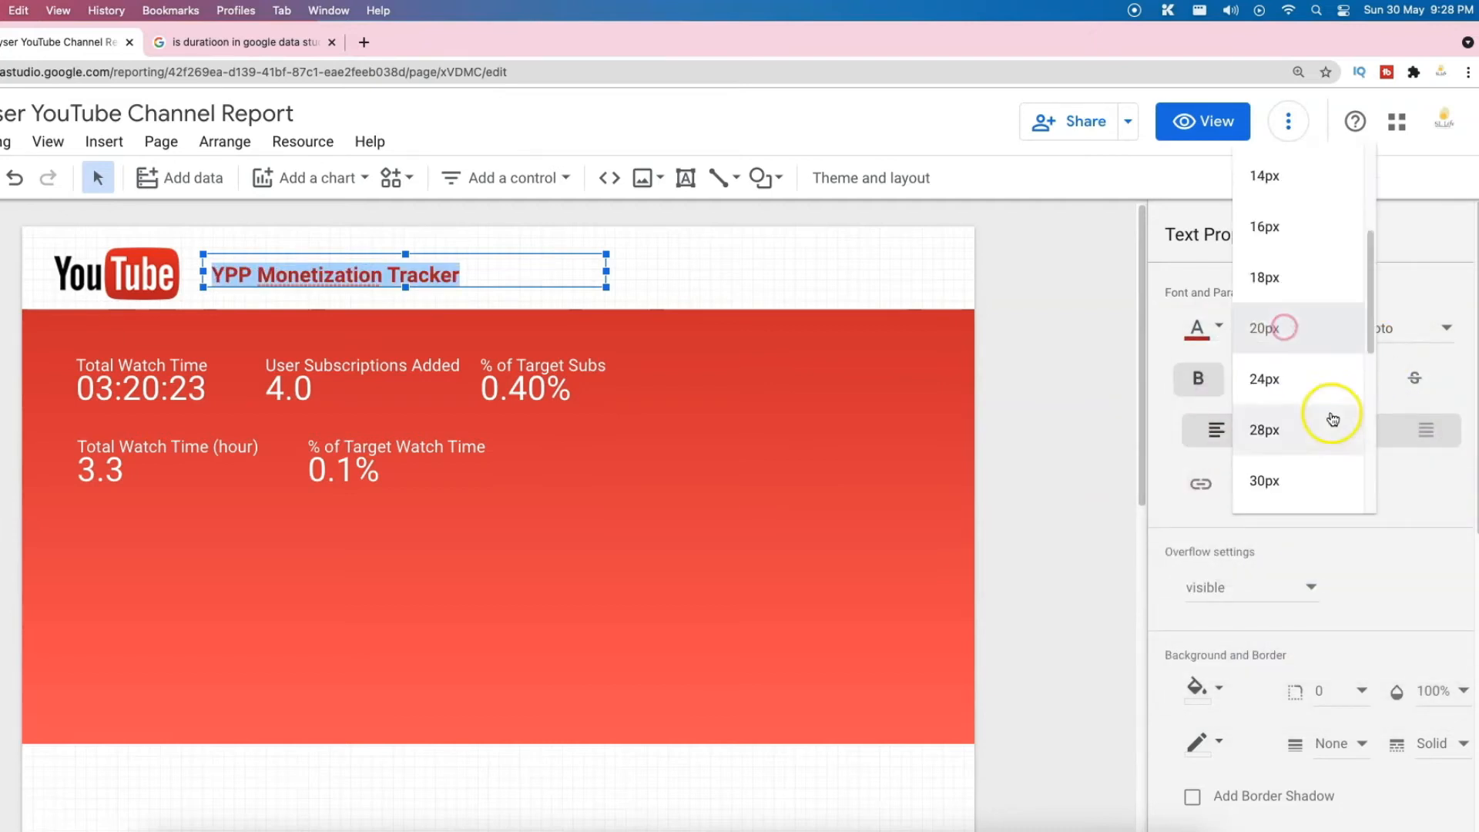
{"action": "scroll", "coordinate": [1321, 430], "scroll_direction": "down", "scroll_amount": 2}
{"action": "left_click", "coordinate": [1315, 438]}
{"action": "left_click_drag", "start_coordinate": [607, 270], "coordinate": [816, 270]}
{"action": "left_click", "coordinate": [1208, 327]}
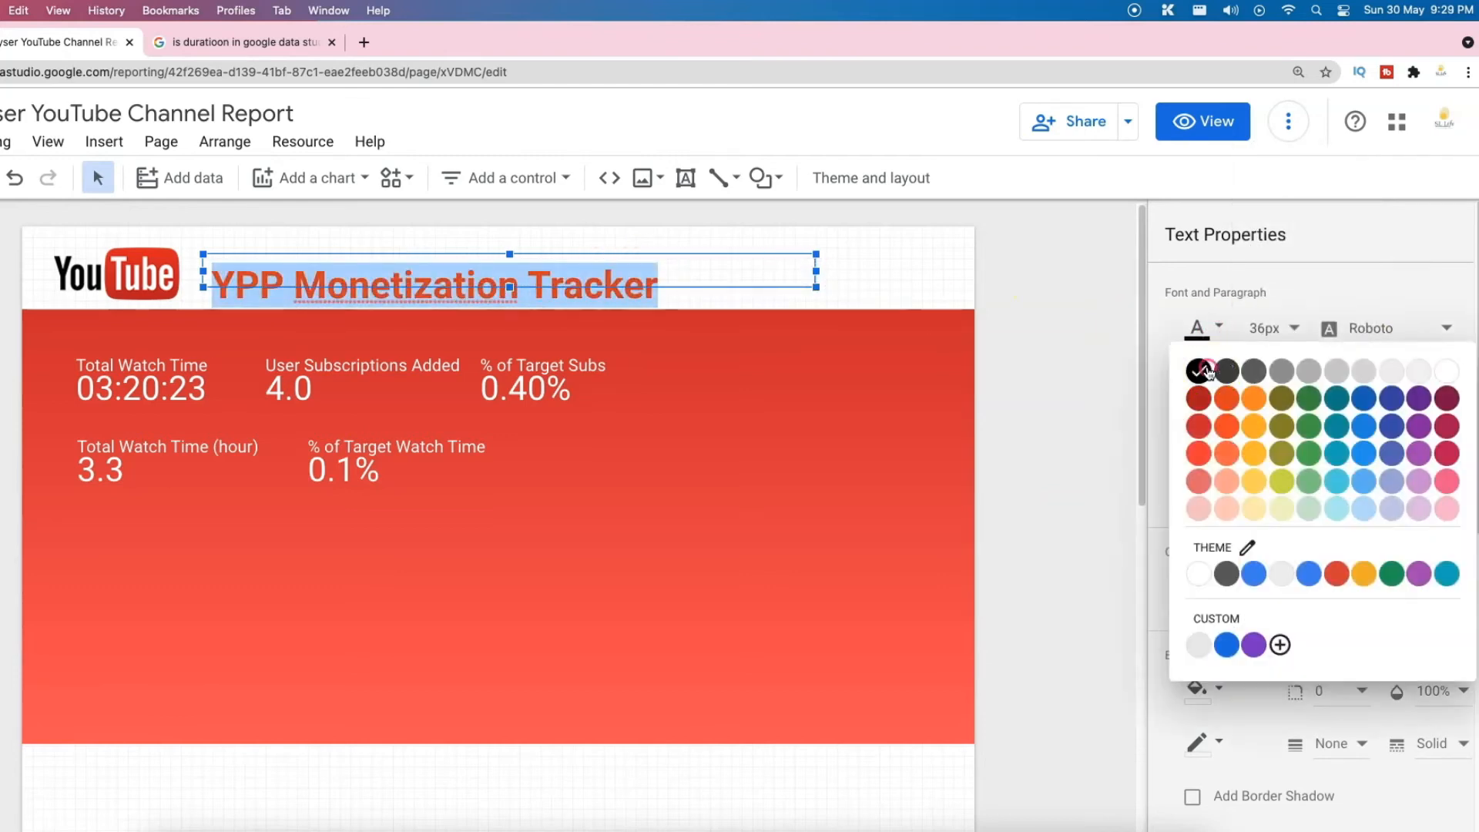
{"action": "left_click", "coordinate": [1196, 370]}
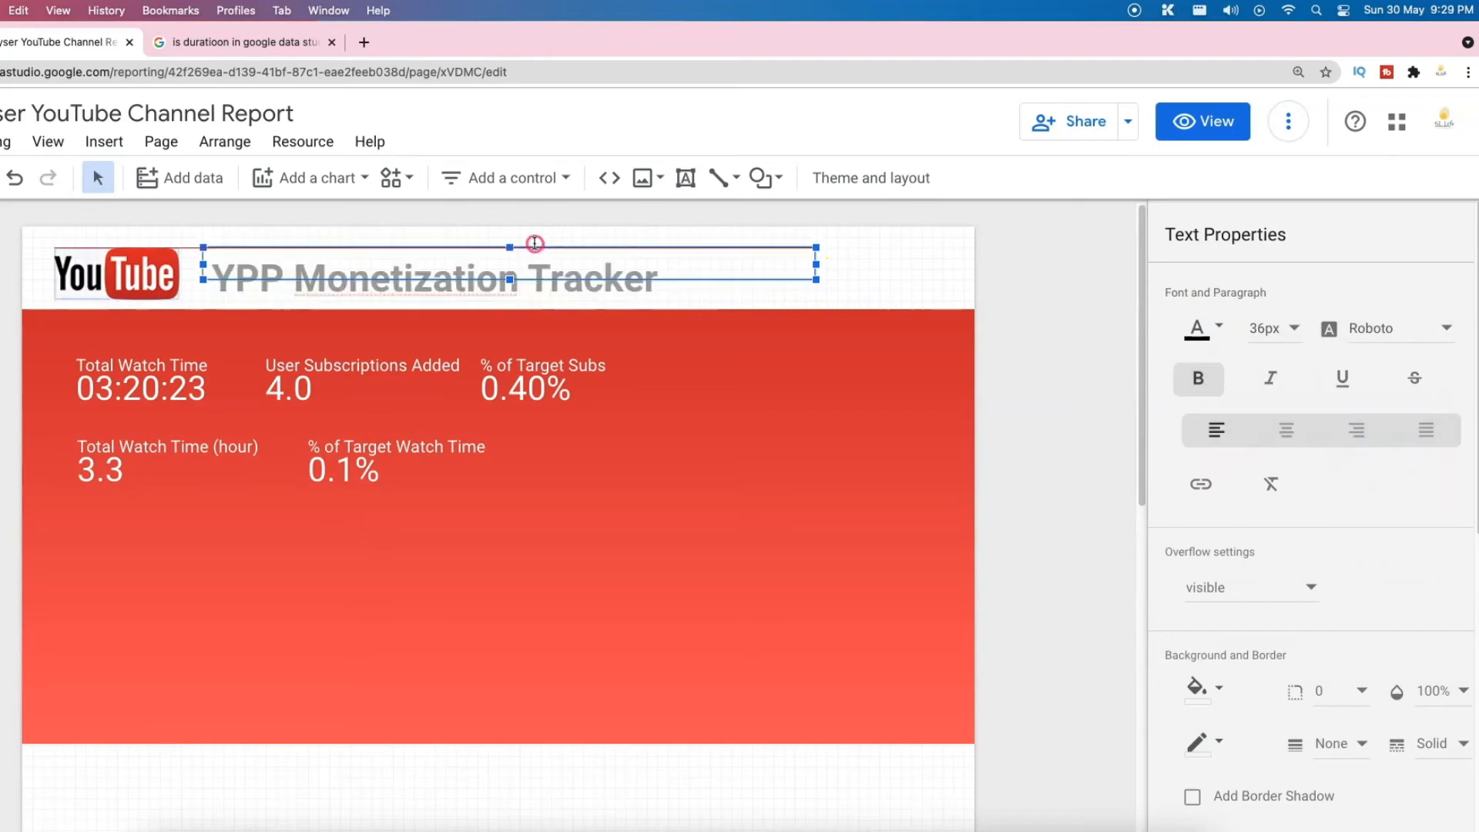
{"action": "left_click", "coordinate": [899, 289]}
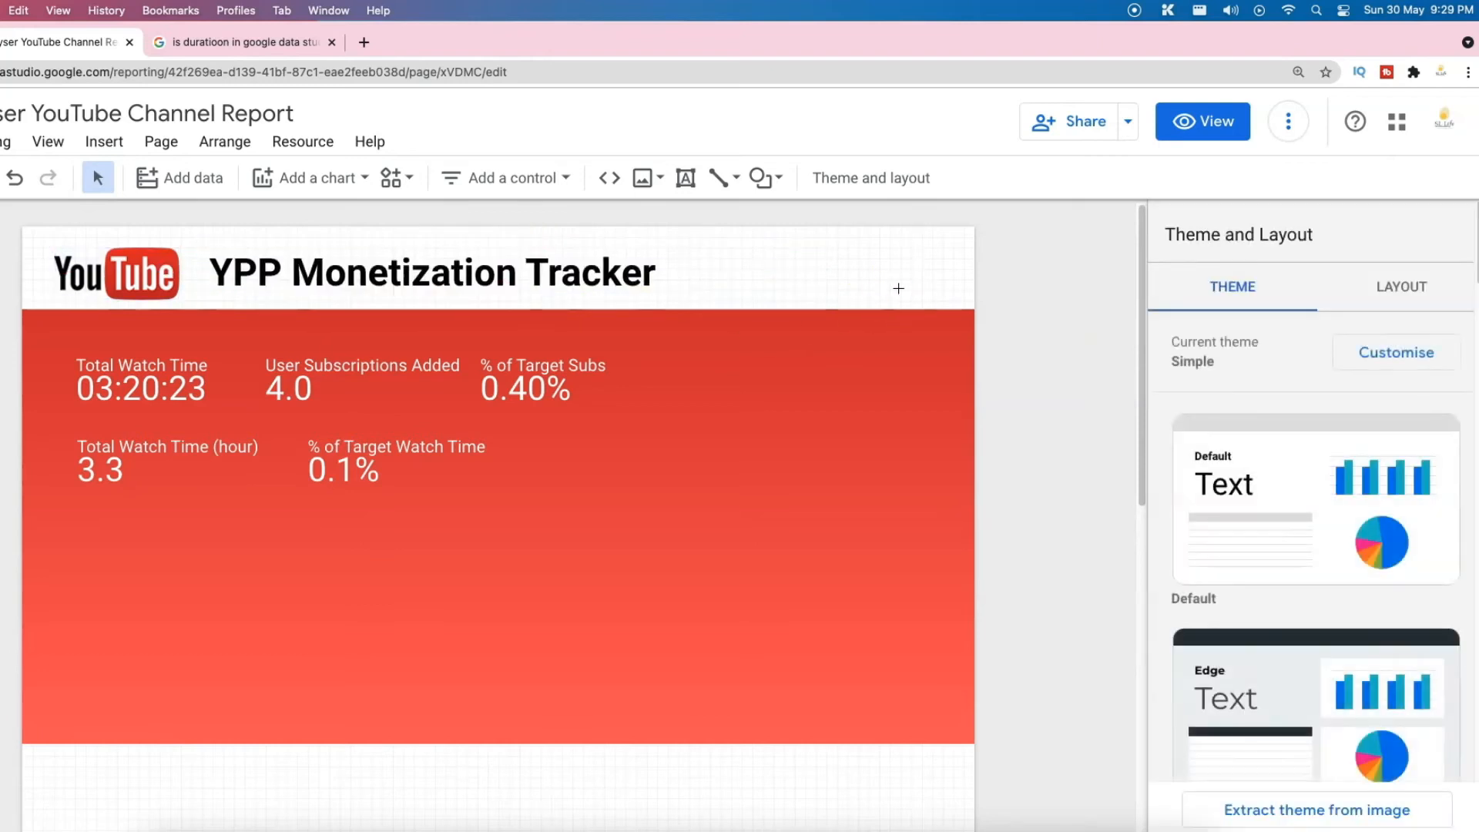
{"action": "left_click", "coordinate": [194, 386]}
Step: Delete Total Watch Time and arrange the four scorecards two-by-two: watch time left, subscriptions right
{"action": "key", "text": "Delete"}
{"action": "left_click_drag", "start_coordinate": [180, 447], "coordinate": [181, 365]}
{"action": "left_click_drag", "start_coordinate": [398, 465], "coordinate": [175, 463]}
{"action": "left_click_drag", "start_coordinate": [322, 376], "coordinate": [472, 376]}
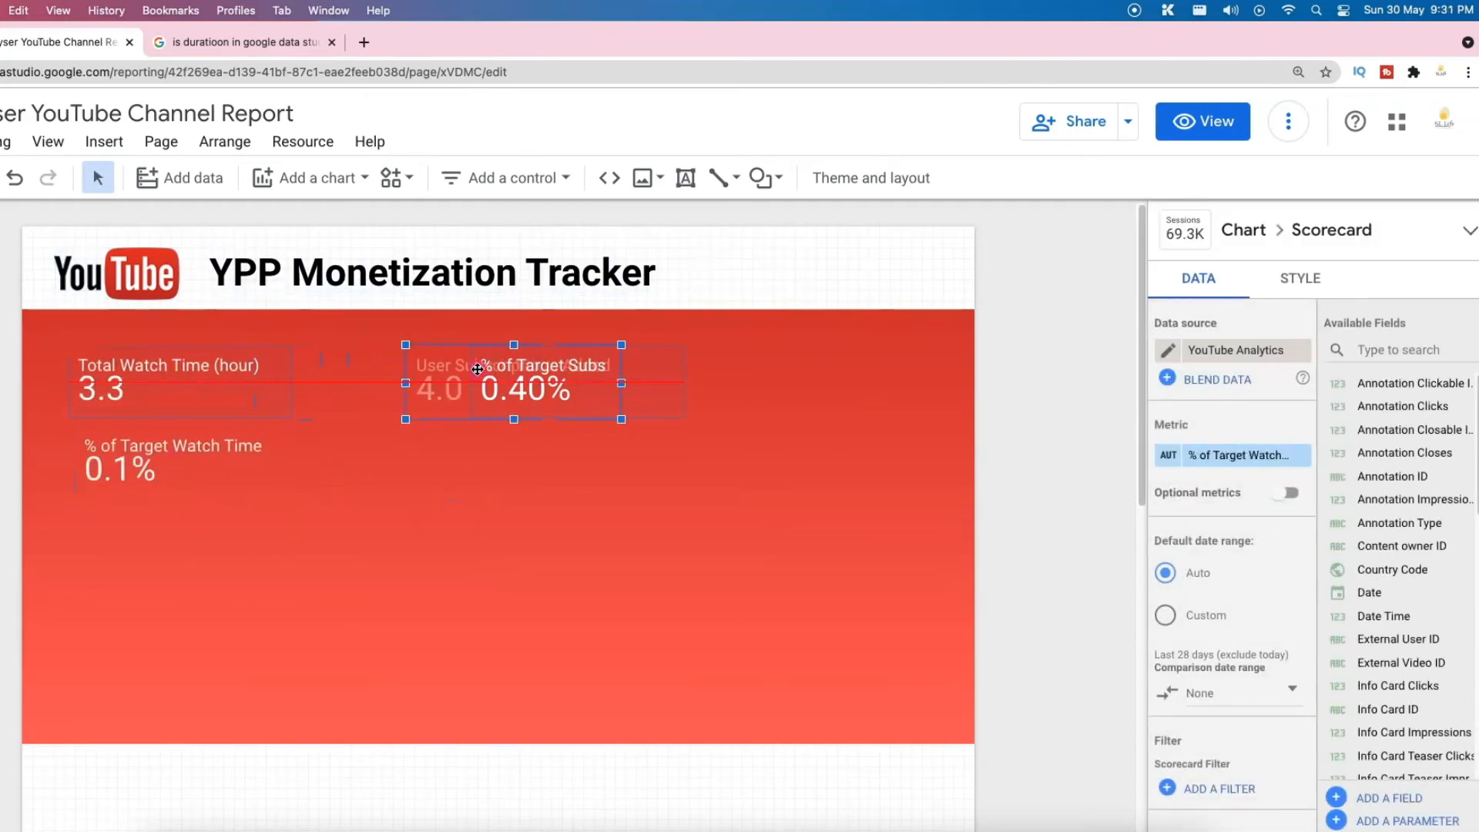
{"action": "left_click_drag", "start_coordinate": [645, 392], "coordinate": [580, 465]}
{"action": "left_click_drag", "start_coordinate": [538, 379], "coordinate": [598, 379]}
{"action": "left_click_drag", "start_coordinate": [483, 446], "coordinate": [543, 445]}
{"action": "left_click", "coordinate": [812, 536]}
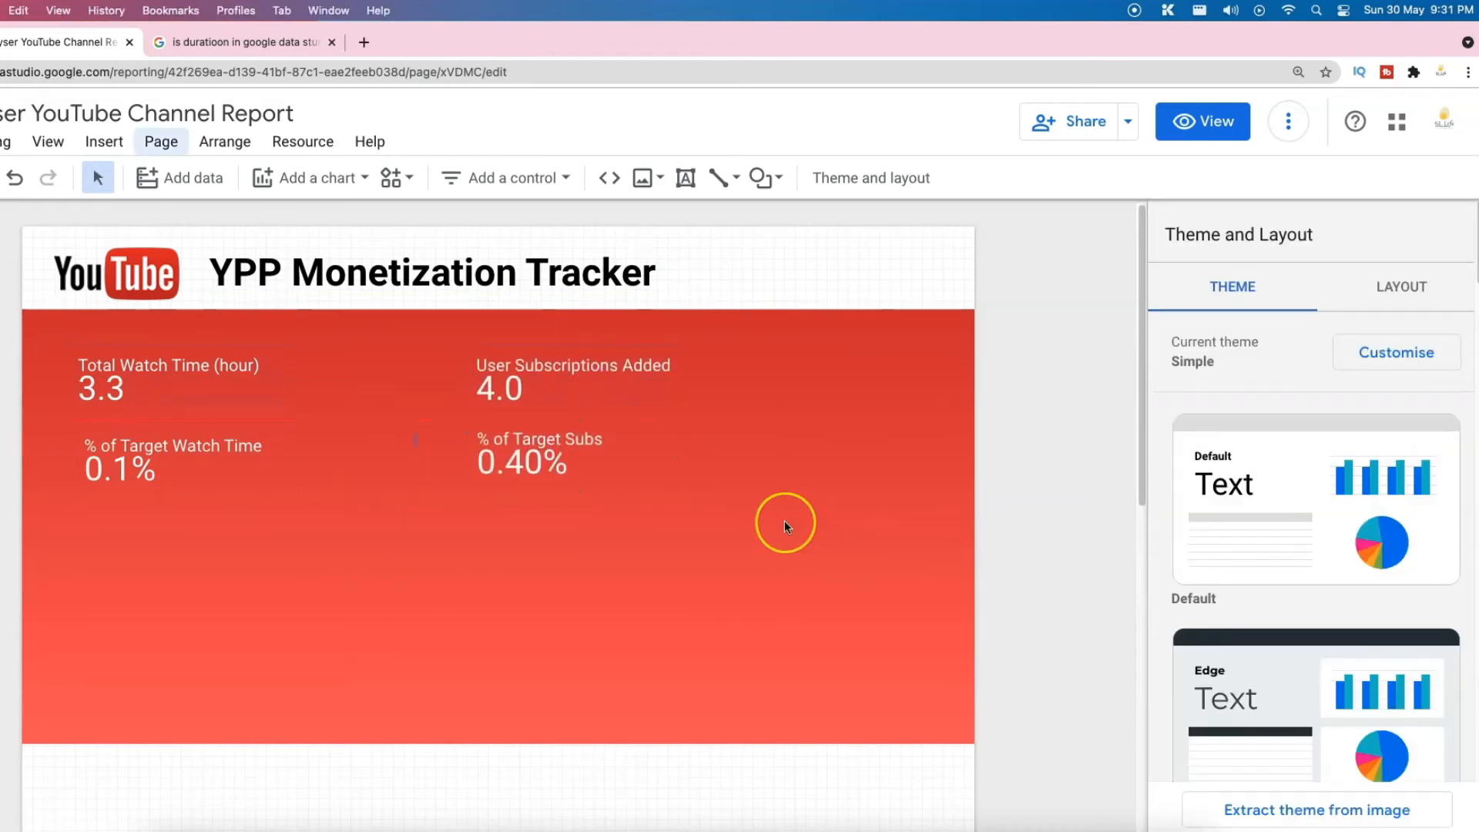
{"action": "scroll", "coordinate": [784, 523], "scroll_direction": "down", "scroll_amount": 1}
{"action": "scroll", "coordinate": [785, 520], "scroll_direction": "down", "scroll_amount": 2}
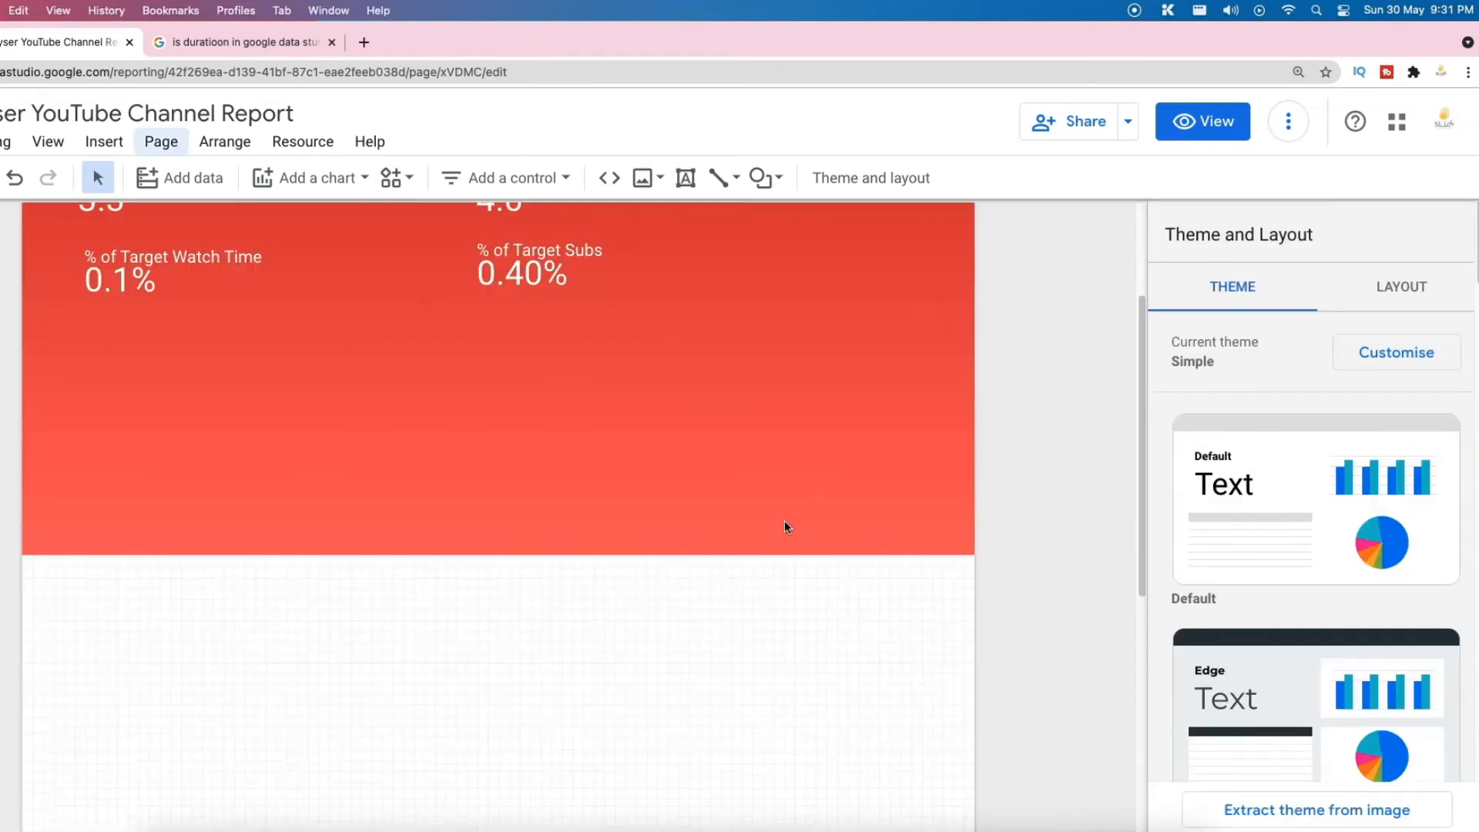
{"action": "scroll", "coordinate": [793, 570], "scroll_direction": "down", "scroll_amount": 5}
{"action": "scroll", "coordinate": [796, 601], "scroll_direction": "up", "scroll_amount": 7}
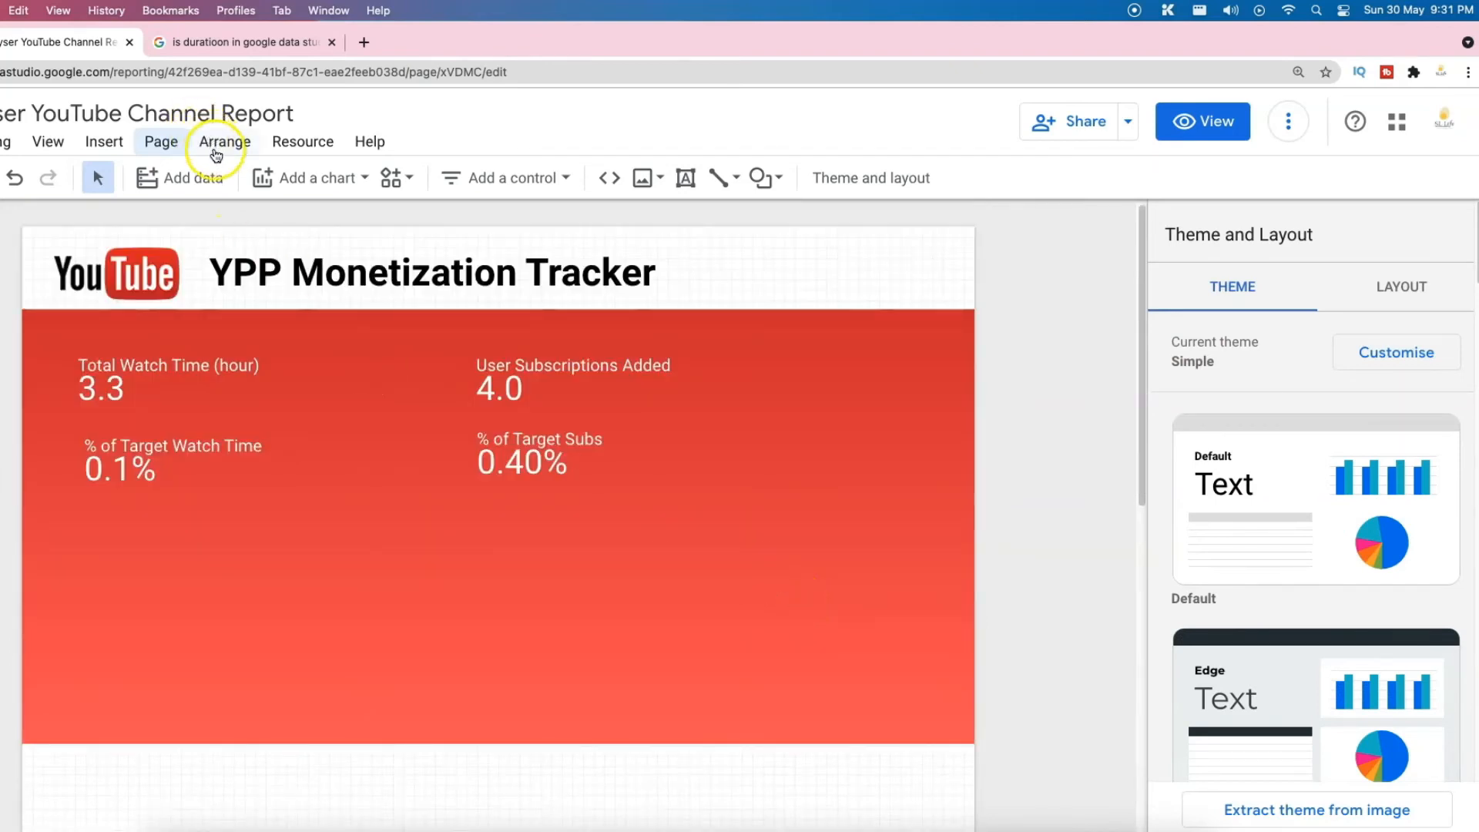
{"action": "scroll", "coordinate": [442, 591], "scroll_direction": "down", "scroll_amount": 3}
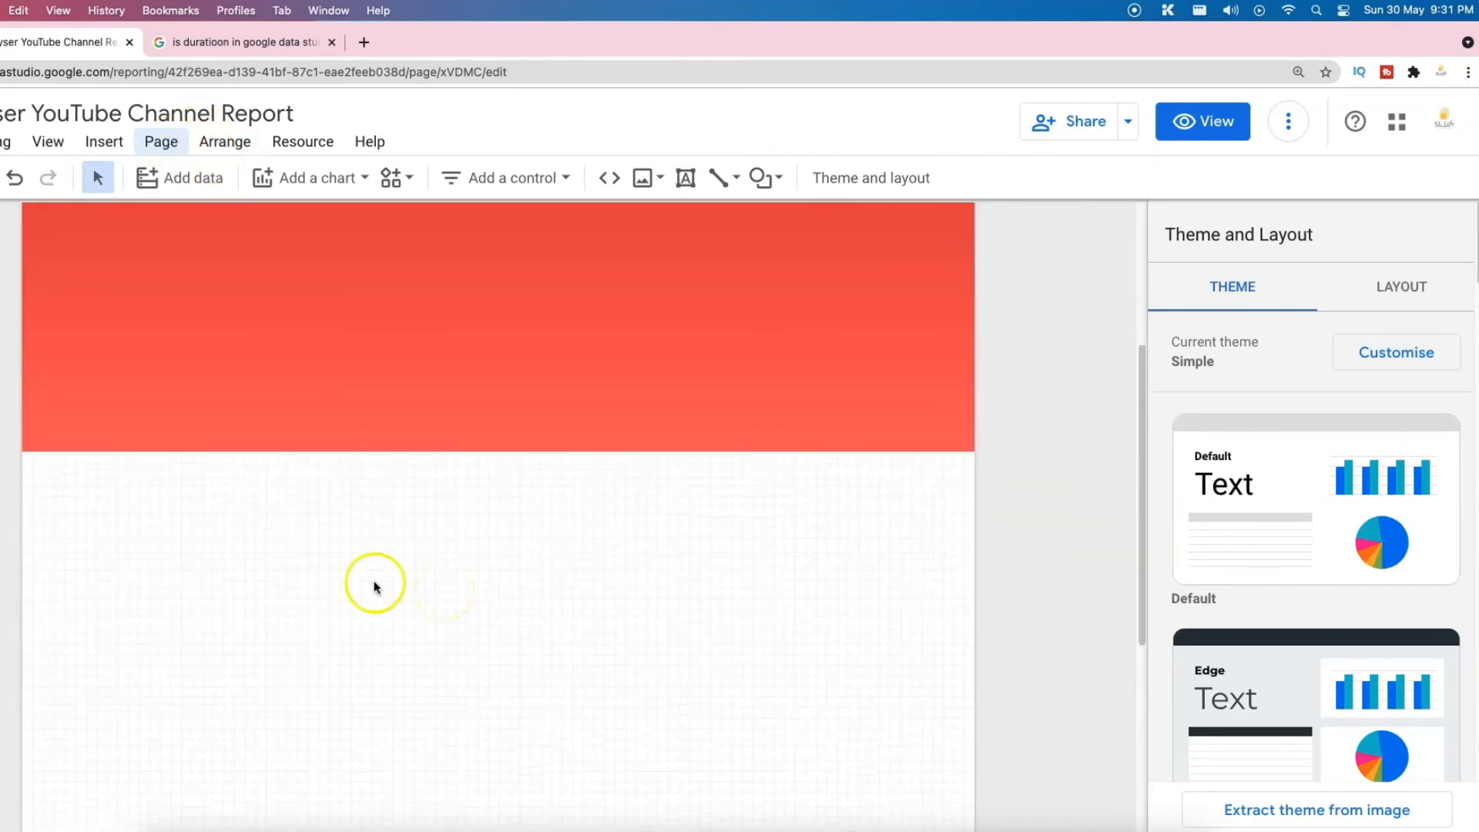
{"action": "scroll", "coordinate": [293, 568], "scroll_direction": "up", "scroll_amount": 3}
Step: Set the current page's canvas height to 500 in the page style settings
{"action": "left_click", "coordinate": [158, 146]}
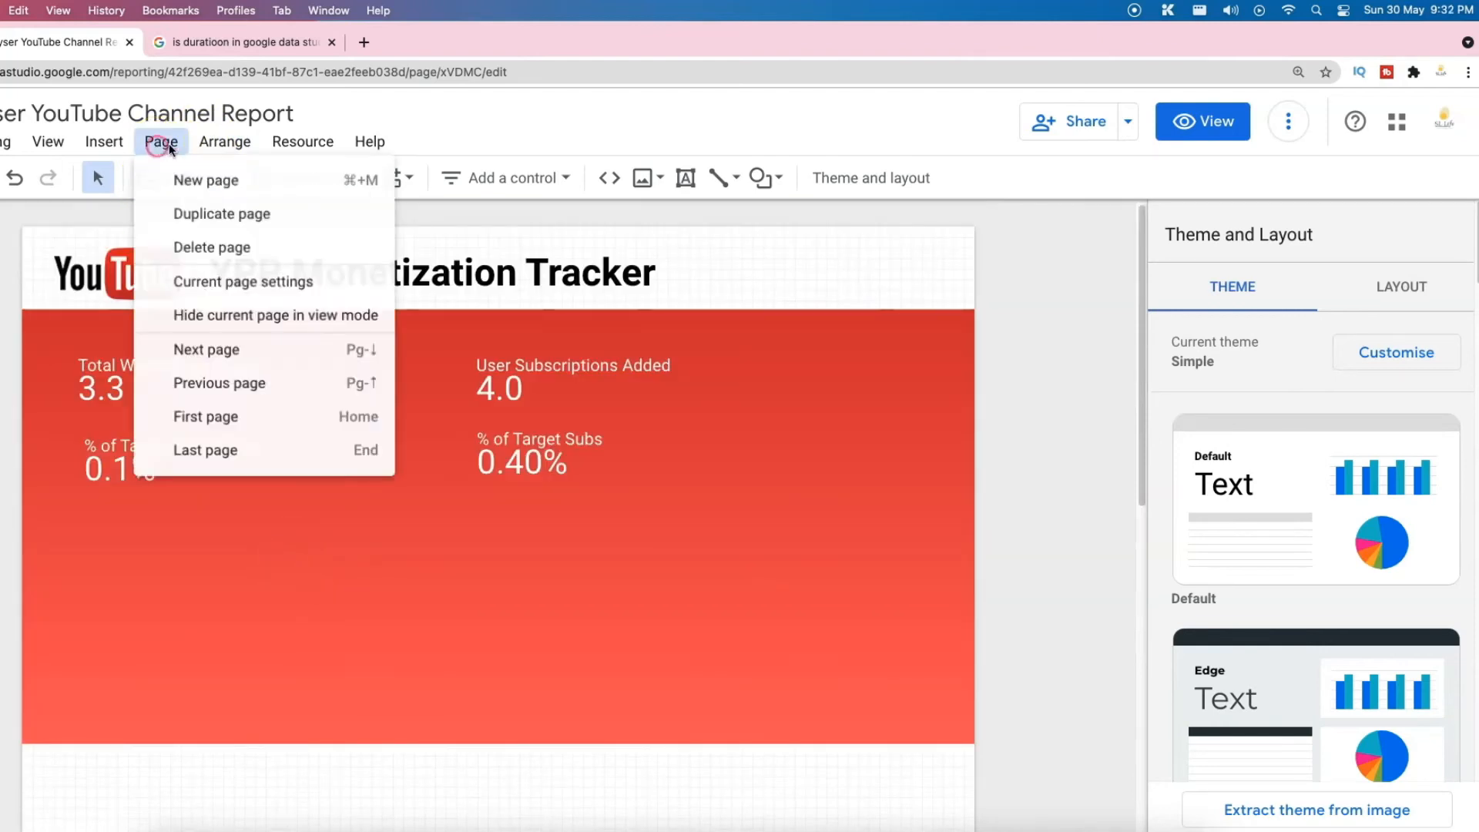
{"action": "left_click", "coordinate": [257, 285]}
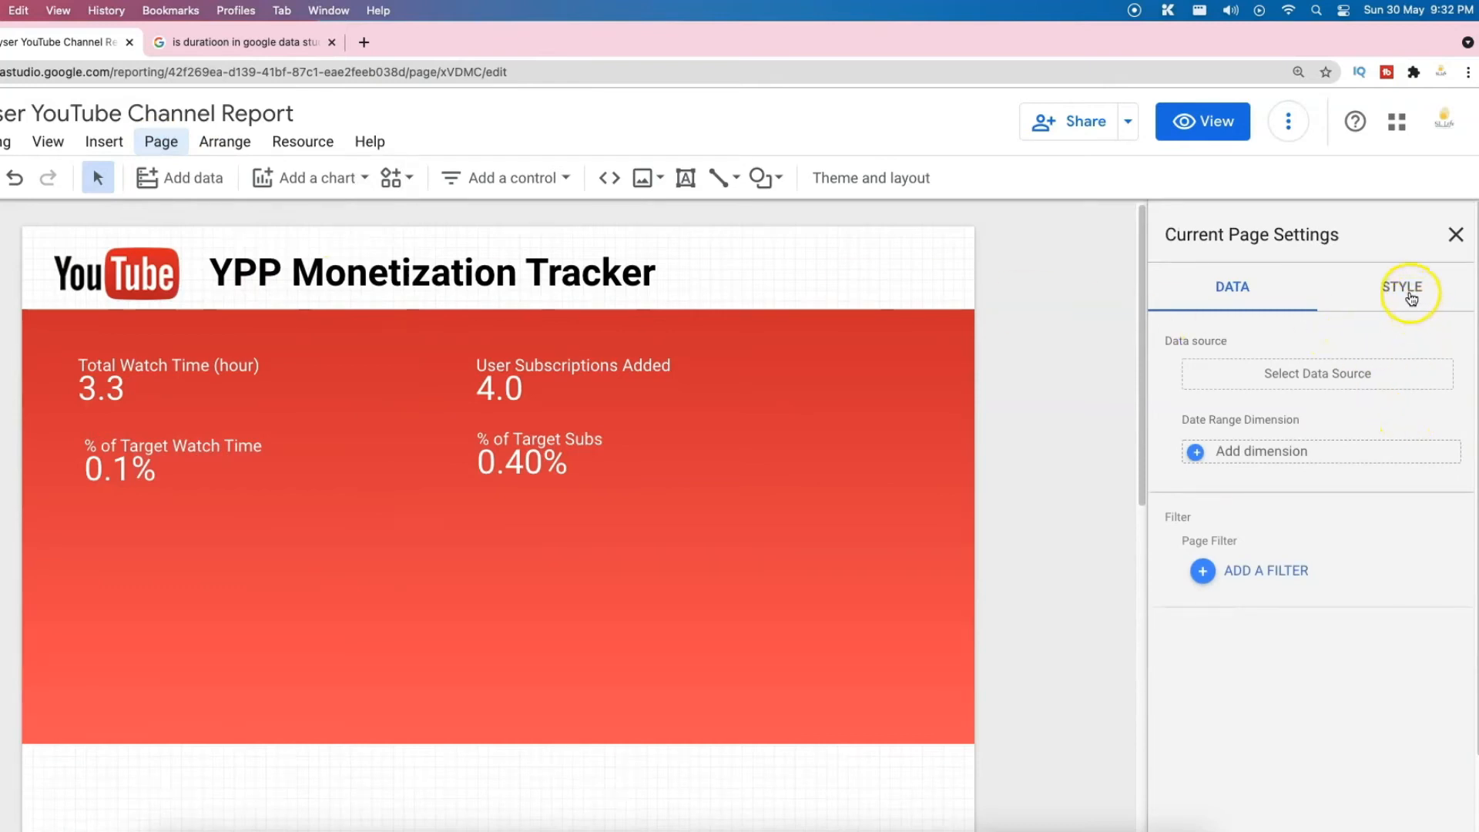
{"action": "left_click", "coordinate": [1411, 297]}
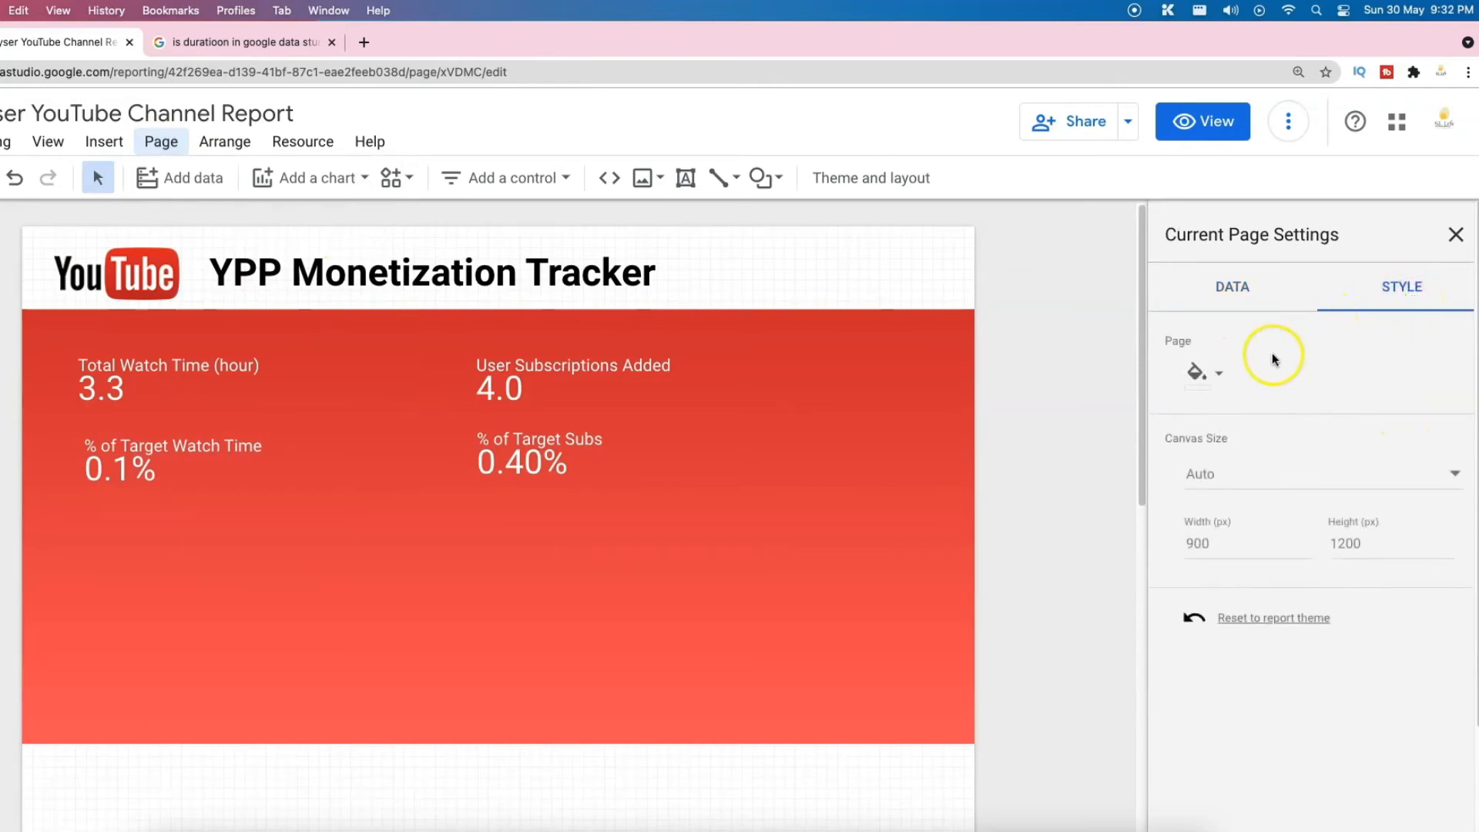
{"action": "left_click", "coordinate": [1314, 543]}
{"action": "type", "text": "500"}
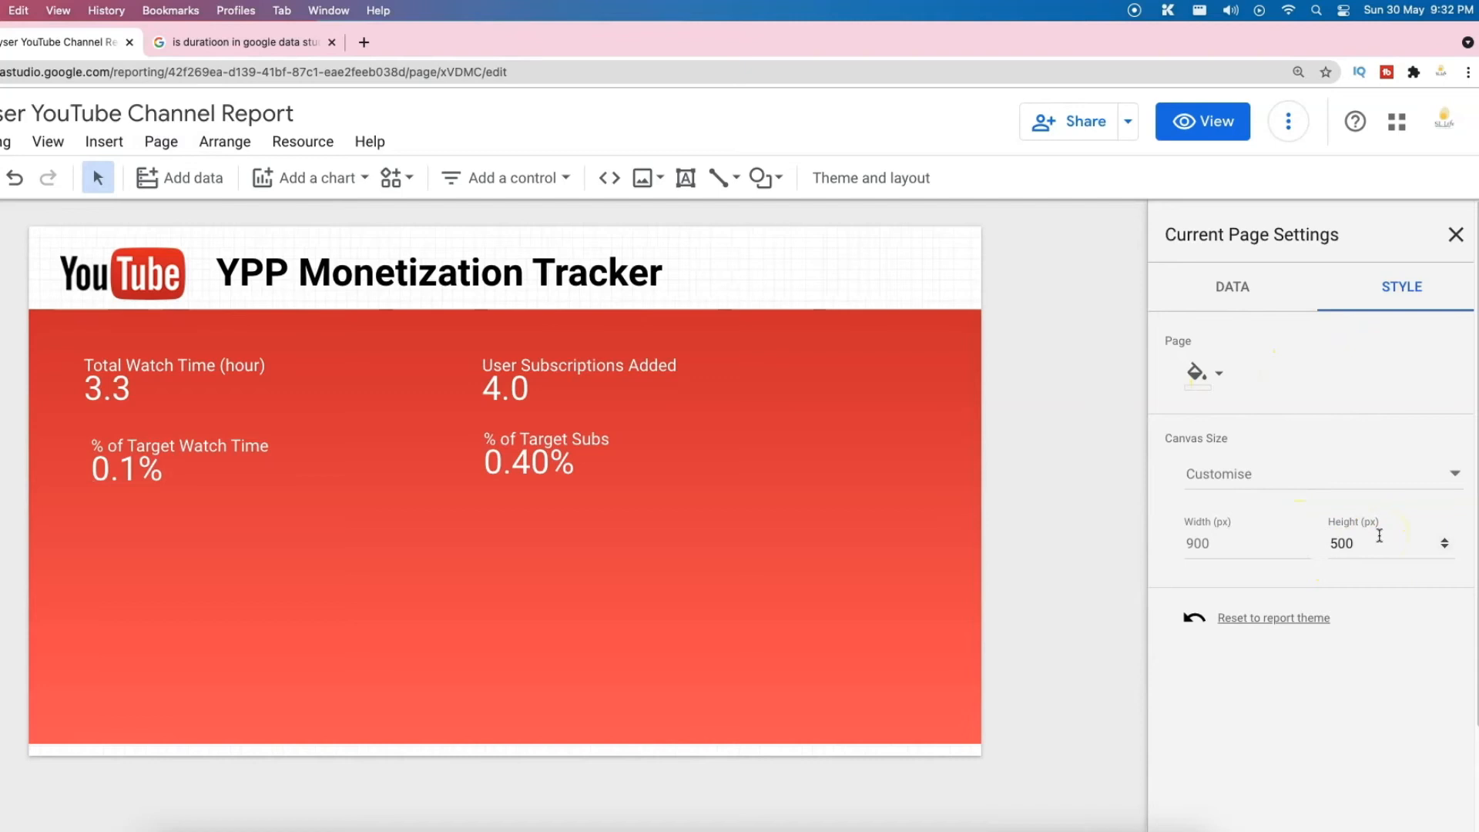
Step: Shorten the red background block to fit the 500px canvas
{"action": "left_click", "coordinate": [503, 740]}
{"action": "left_click_drag", "start_coordinate": [502, 742], "coordinate": [502, 627]}
{"action": "left_click", "coordinate": [63, 759]}
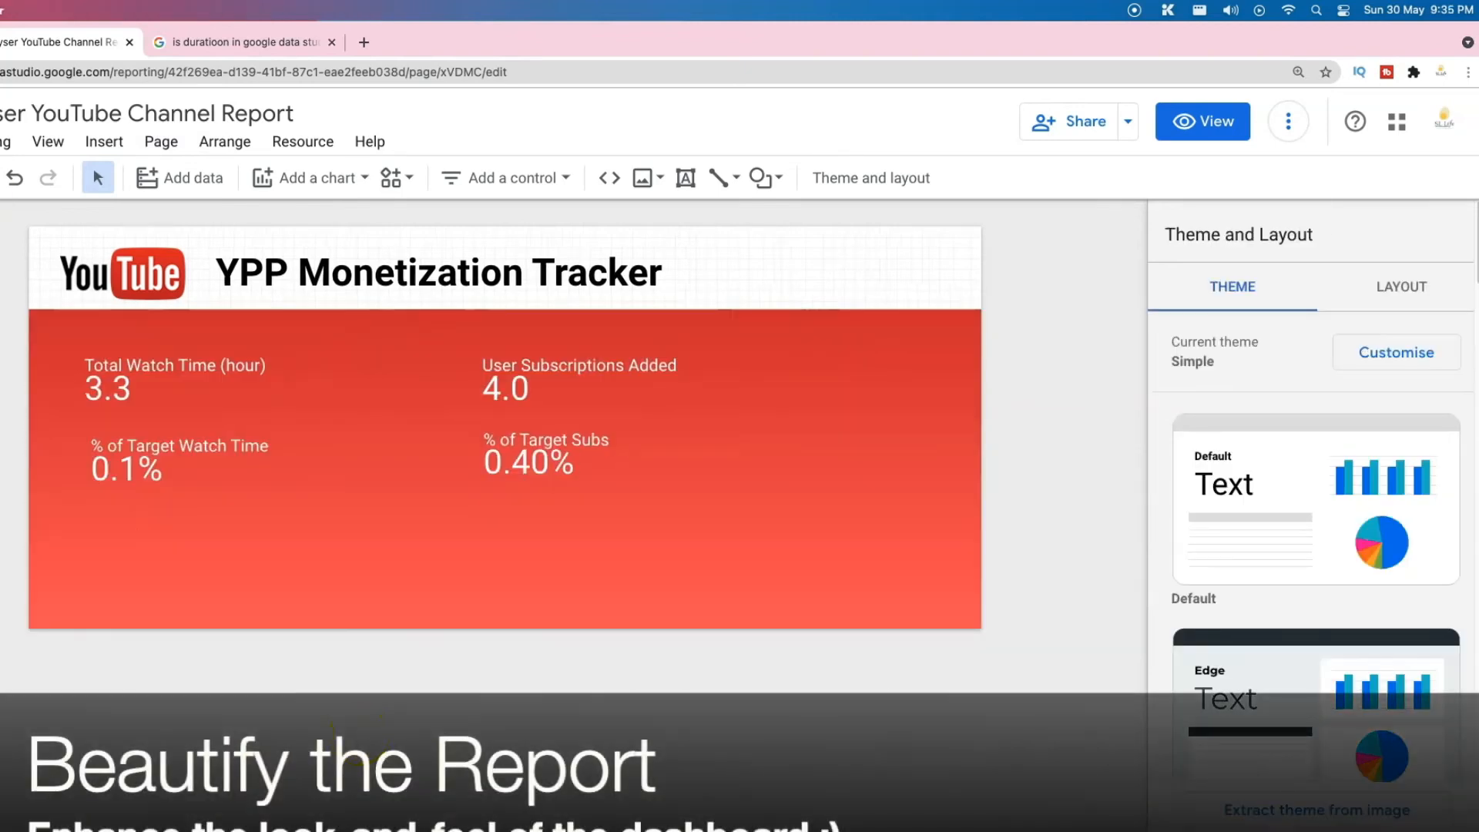
{"action": "left_click", "coordinate": [1, 178]}
{"action": "left_click", "coordinate": [11, 279]}
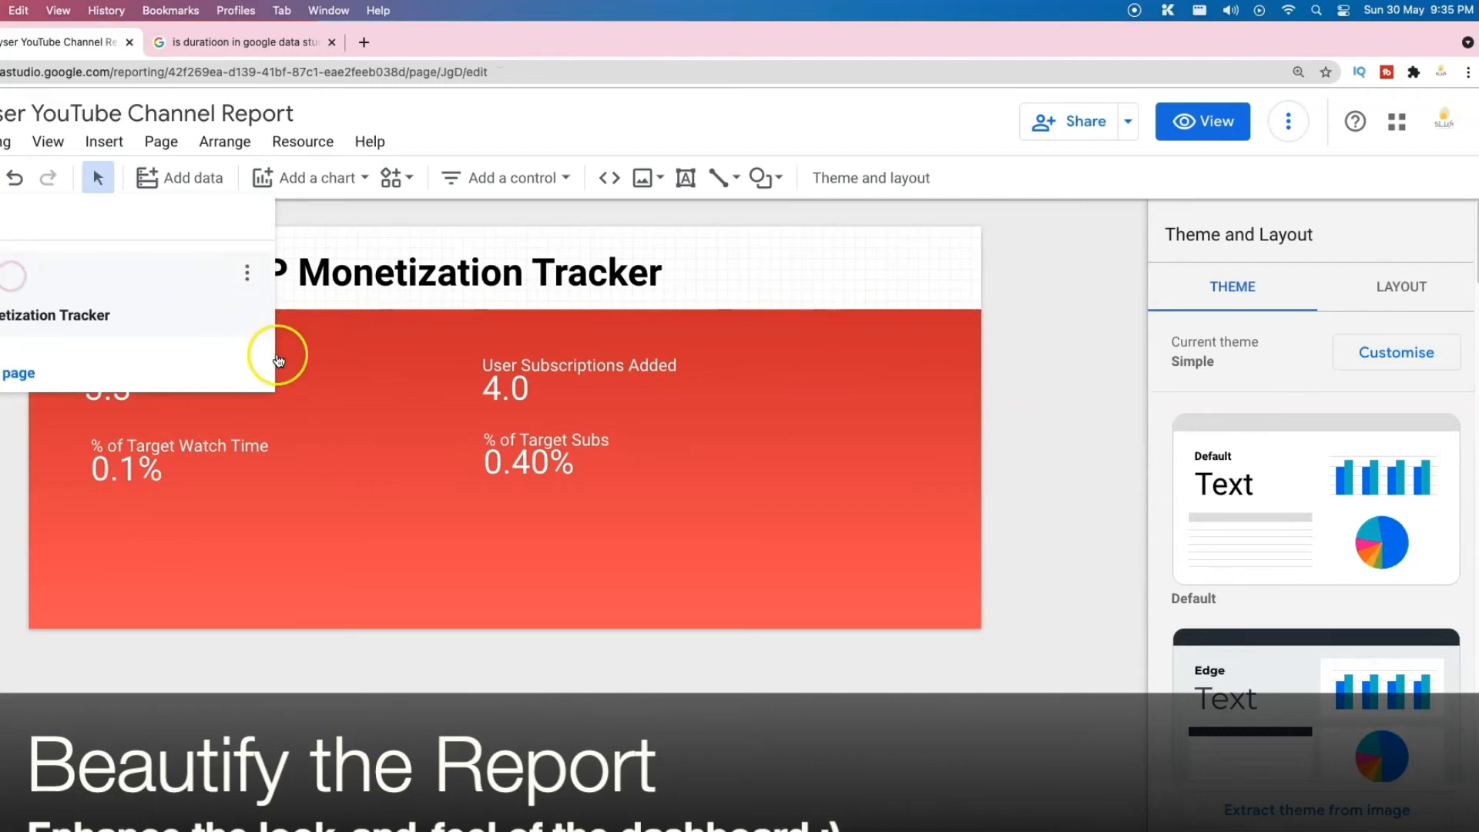
Step: Copy the clock icon from the first page and place it beside the watch-time scorecards
{"action": "left_click", "coordinate": [59, 533]}
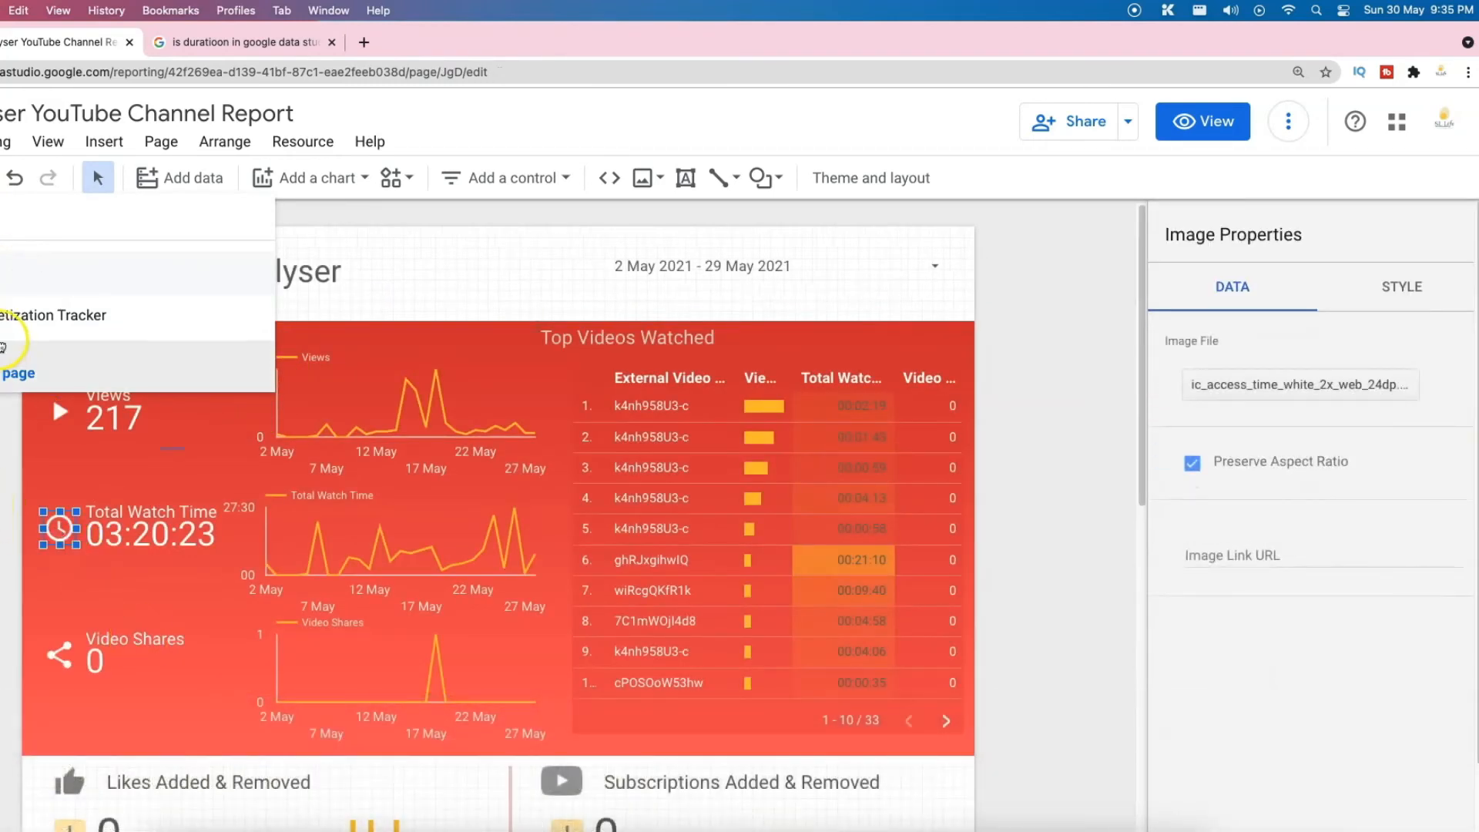
{"action": "left_click", "coordinate": [11, 318]}
{"action": "left_click", "coordinate": [73, 551]}
{"action": "mouse_move", "coordinate": [85, 555]}
{"action": "left_mouse_down"}
{"action": "mouse_move", "coordinate": [57, 461]}
{"action": "mouse_move", "coordinate": [76, 393]}
{"action": "mouse_move", "coordinate": [60, 384]}
{"action": "left_mouse_up"}
{"action": "left_click", "coordinate": [208, 650]}
{"action": "left_click_drag", "start_coordinate": [177, 385], "coordinate": [198, 385]}
{"action": "left_click_drag", "start_coordinate": [177, 466], "coordinate": [192, 468]}
{"action": "left_click", "coordinate": [724, 178]}
Step: Draw a white vertical divider between the columns and realign the subscription scorecards
{"action": "left_click", "coordinate": [739, 226]}
{"action": "left_click_drag", "start_coordinate": [419, 333], "coordinate": [419, 583]}
{"action": "left_click", "coordinate": [1205, 387]}
{"action": "left_click", "coordinate": [1447, 470]}
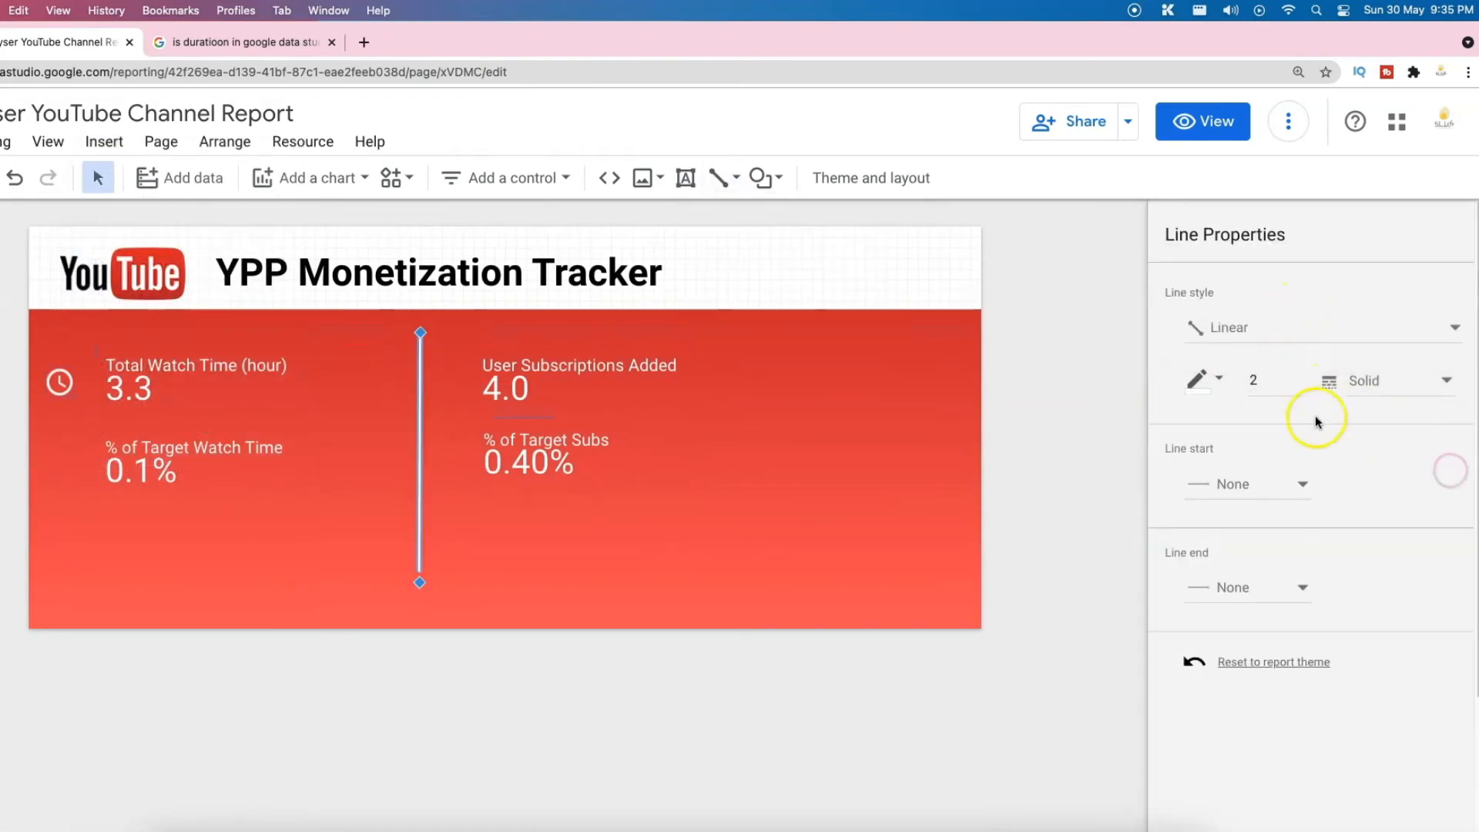
{"action": "left_click", "coordinate": [1056, 431]}
{"action": "left_click_drag", "start_coordinate": [546, 385], "coordinate": [601, 390]}
{"action": "left_click_drag", "start_coordinate": [556, 460], "coordinate": [612, 469]}
{"action": "left_click", "coordinate": [871, 500]}
{"action": "left_click", "coordinate": [69, 389]}
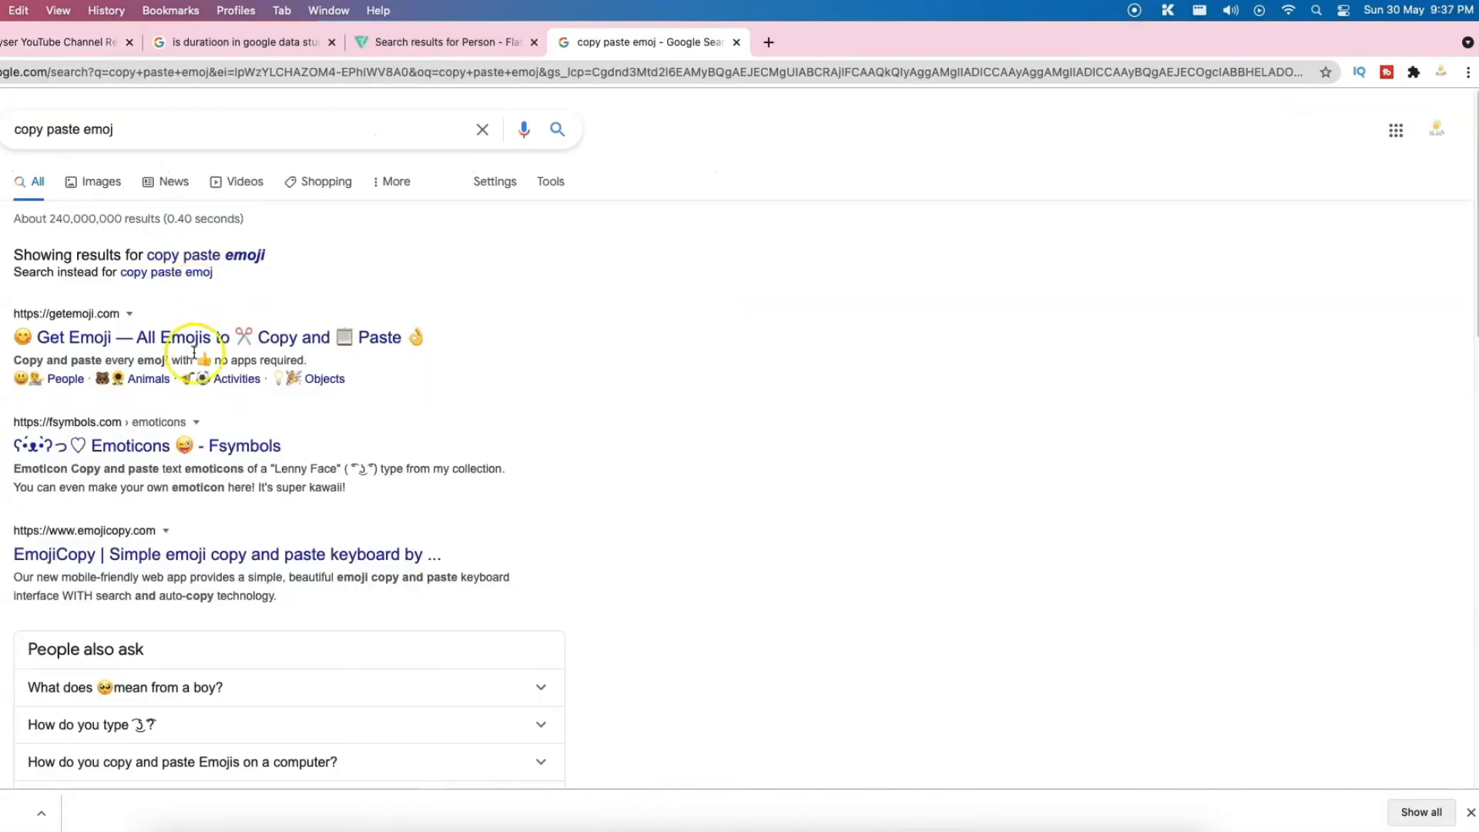
Step: Search getemoji.com for 'people' and bring the People Holding Hands emoji back to the report
{"action": "left_click", "coordinate": [182, 337]}
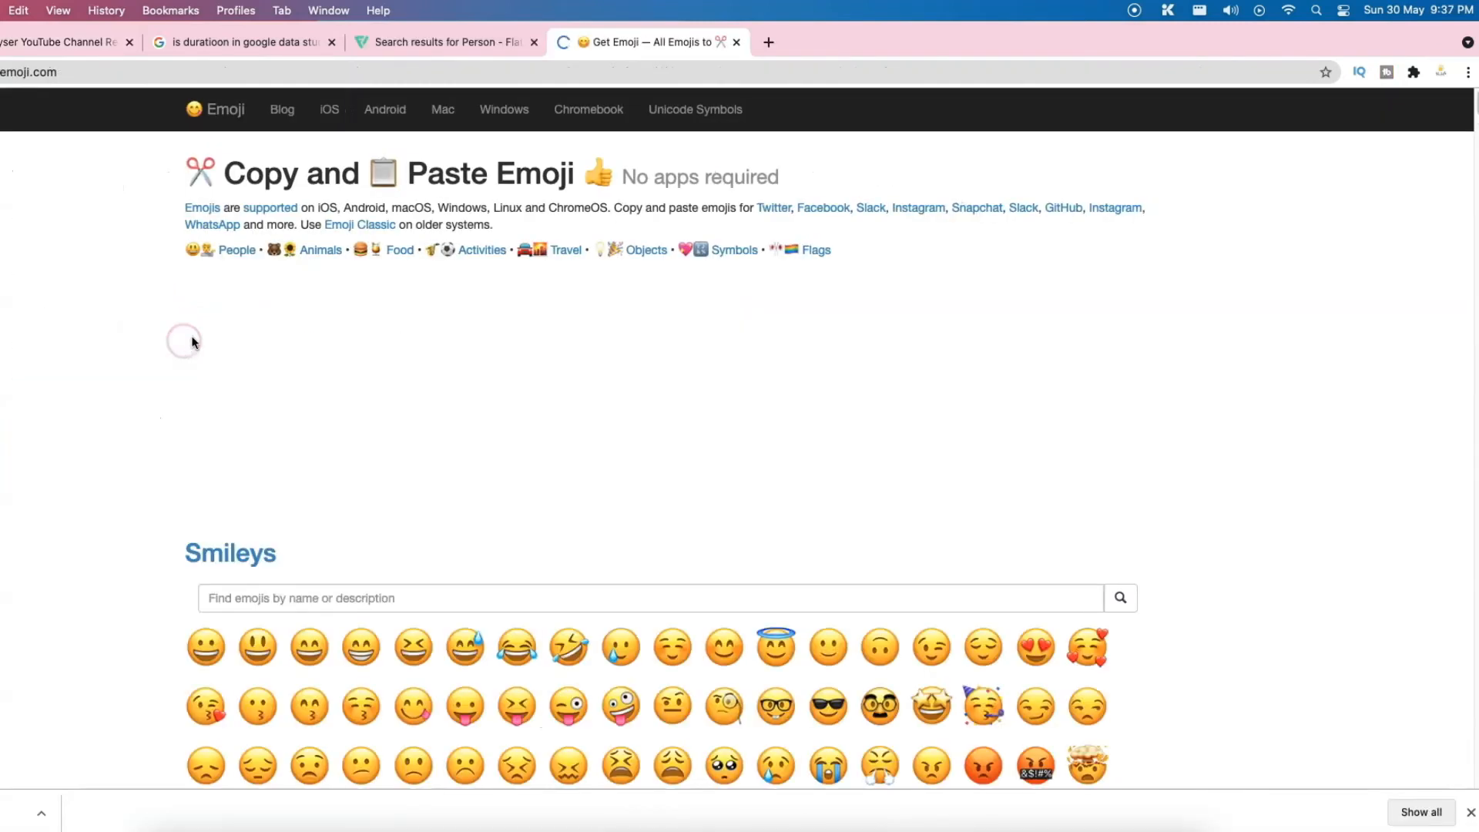
{"action": "left_click", "coordinate": [320, 594]}
{"action": "type", "text": "people"}
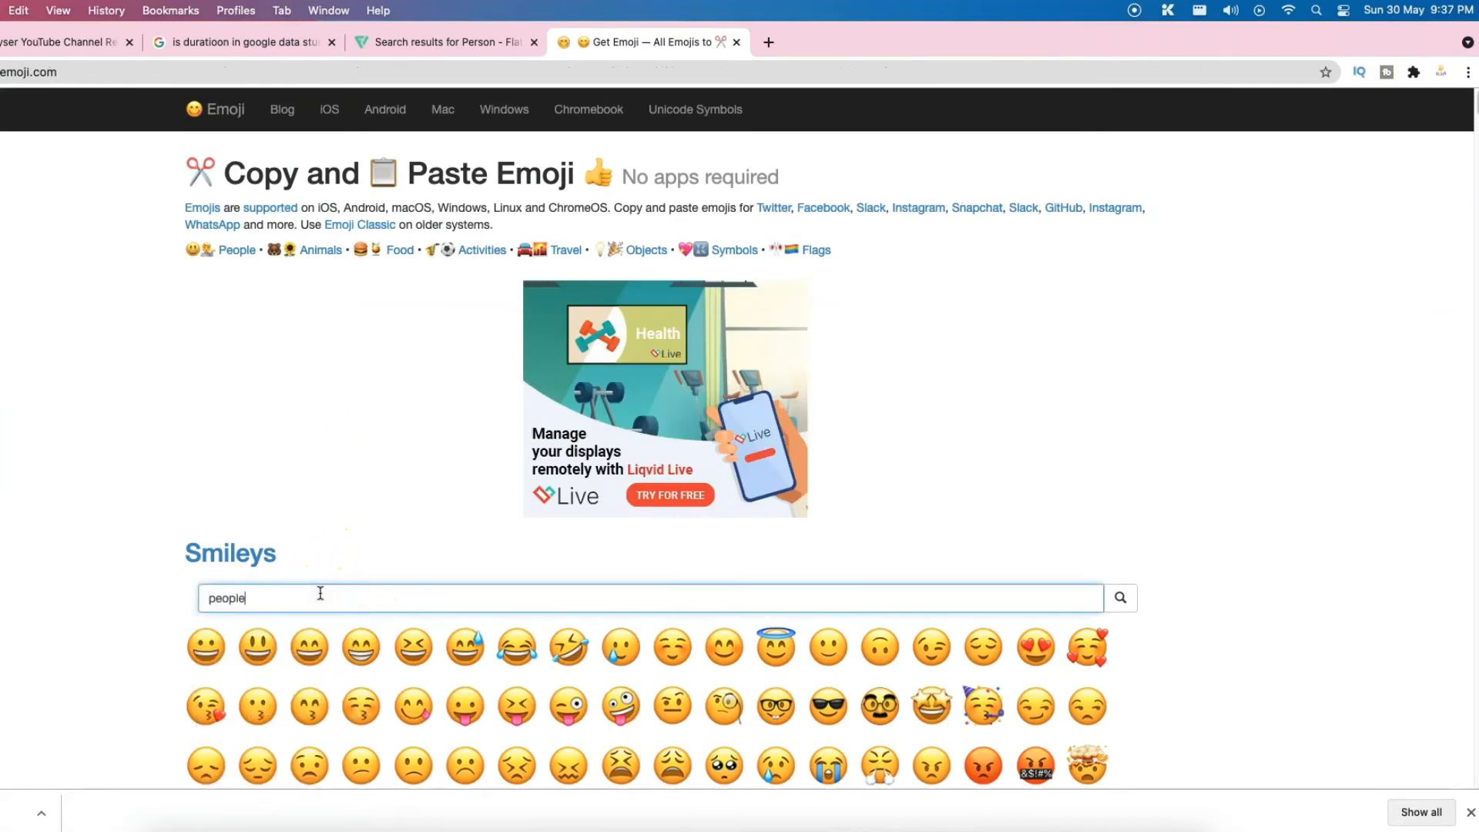
{"action": "key", "text": "Return"}
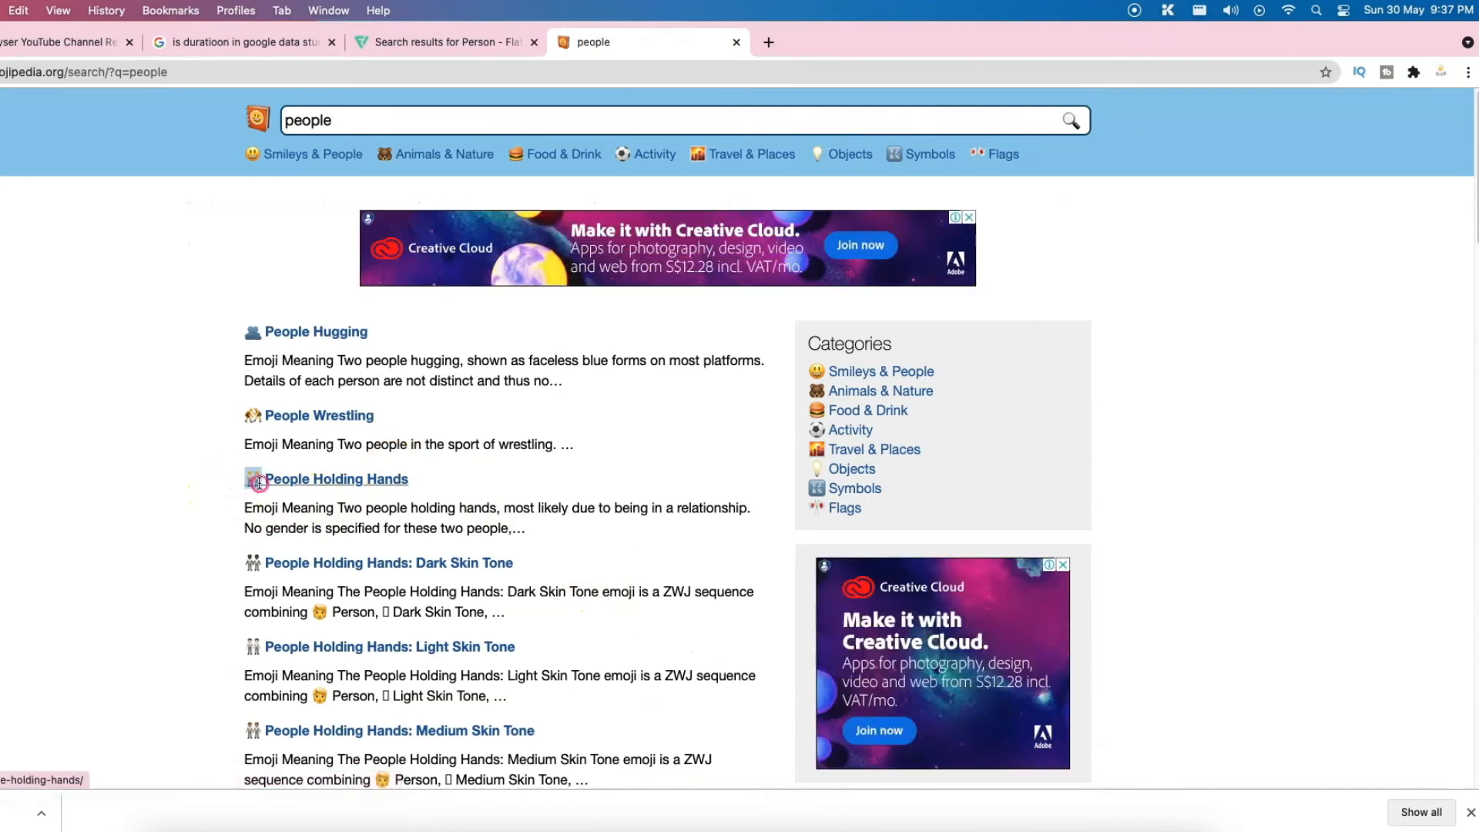
{"action": "left_click", "coordinate": [35, 42]}
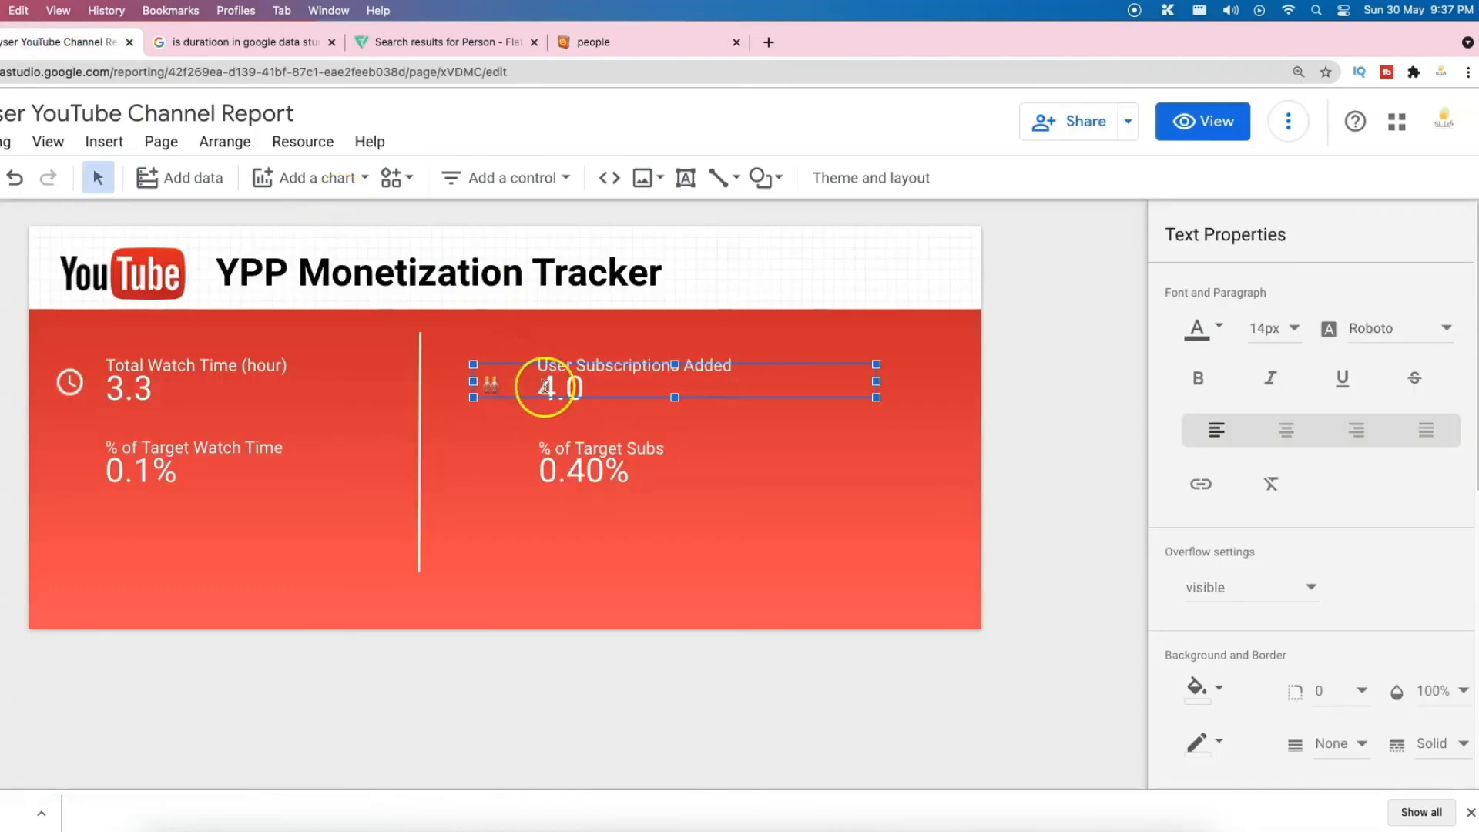
Step: Enlarge the people emoji to 48px and place it beside User Subscriptions Added
{"action": "left_click", "coordinate": [1257, 308]}
{"action": "scroll", "coordinate": [1294, 447], "scroll_direction": "down", "scroll_amount": 1}
{"action": "left_click", "coordinate": [1294, 429]}
{"action": "left_click", "coordinate": [533, 416]}
{"action": "left_click", "coordinate": [506, 377]}
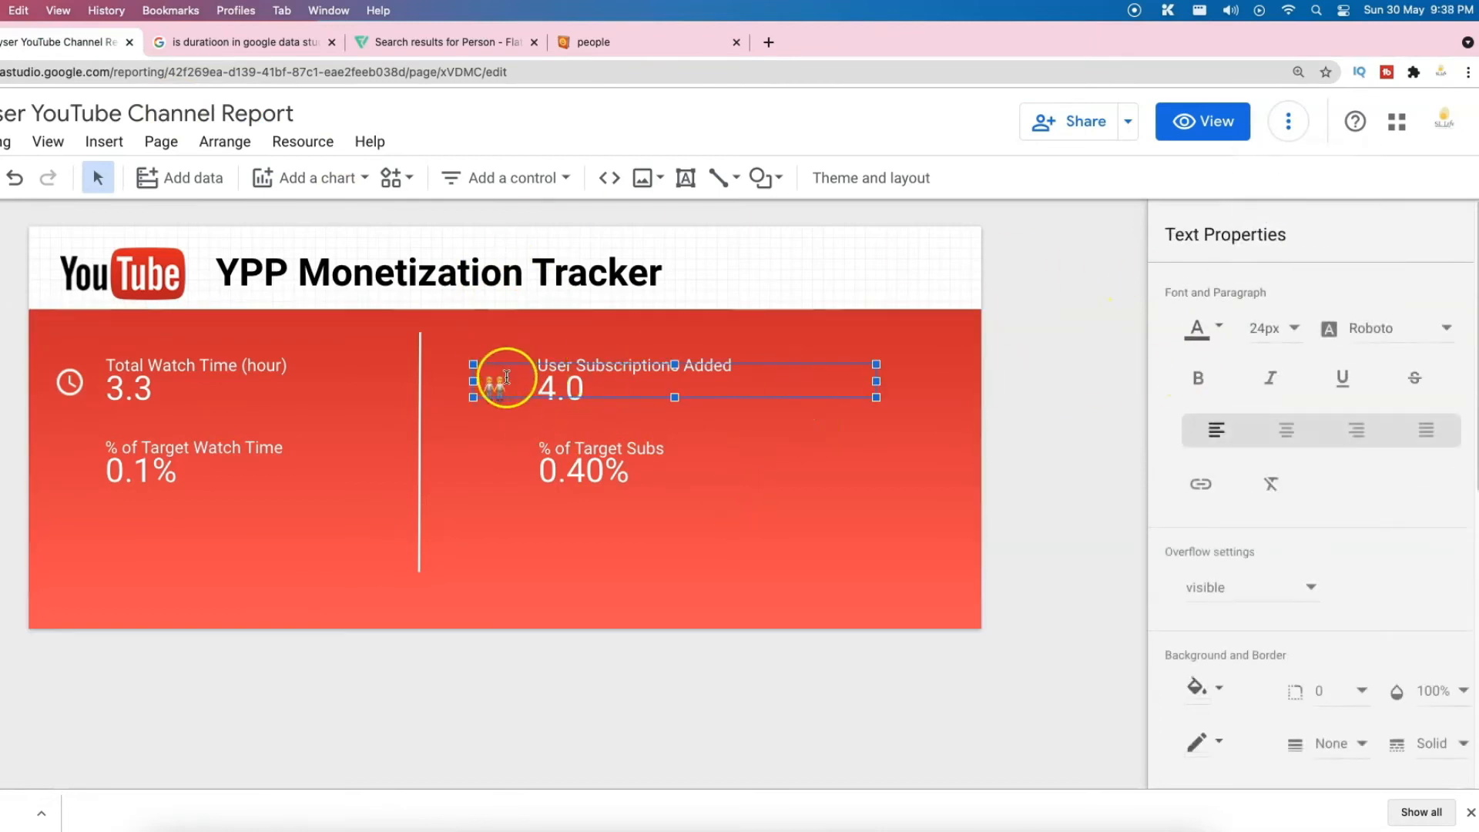
{"action": "left_click", "coordinate": [1287, 326]}
{"action": "scroll", "coordinate": [1302, 339], "scroll_direction": "up", "scroll_amount": 2}
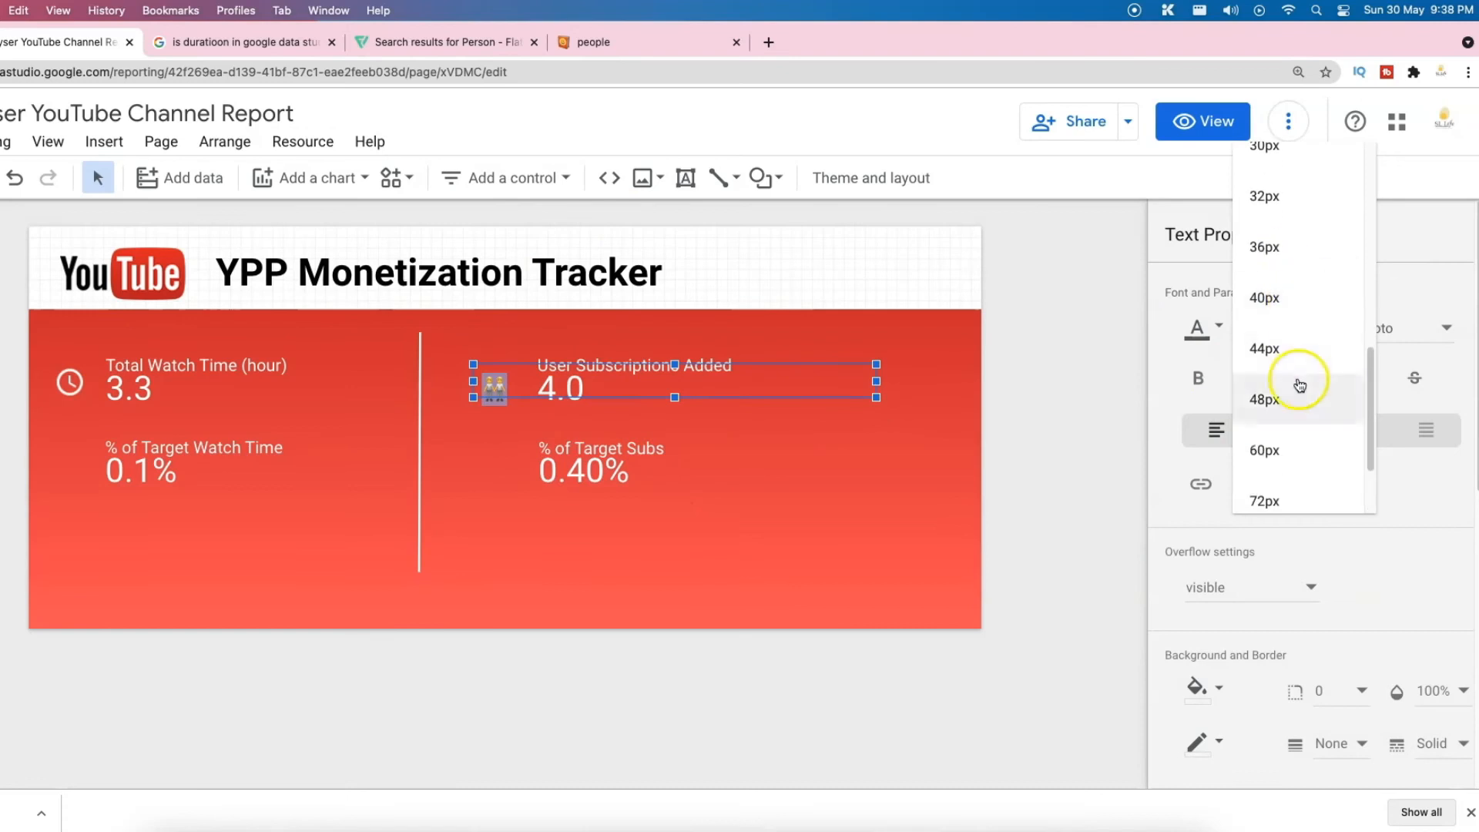
{"action": "left_click", "coordinate": [1304, 386]}
{"action": "left_click_drag", "start_coordinate": [533, 370], "coordinate": [525, 338]}
Step: Realign the subscription scorecards, emoji and % of Target Subs on the red banner
{"action": "left_click", "coordinate": [875, 371]}
{"action": "left_click_drag", "start_coordinate": [617, 379], "coordinate": [632, 379]}
{"action": "left_click_drag", "start_coordinate": [500, 374], "coordinate": [506, 385]}
{"action": "left_click_drag", "start_coordinate": [616, 455], "coordinate": [631, 462]}
{"action": "left_click_drag", "start_coordinate": [193, 458], "coordinate": [192, 464]}
Step: Give % of Target Subs a white background and orange-red label text
{"action": "left_click", "coordinate": [631, 466]}
{"action": "scroll", "coordinate": [1315, 686], "scroll_direction": "down", "scroll_amount": 10}
{"action": "left_click", "coordinate": [1208, 367]}
{"action": "left_click", "coordinate": [1310, 453]}
{"action": "scroll", "coordinate": [1226, 375], "scroll_direction": "up", "scroll_amount": 10}
{"action": "left_click", "coordinate": [1217, 276]}
{"action": "left_click", "coordinate": [1300, 279]}
{"action": "scroll", "coordinate": [1321, 428], "scroll_direction": "down", "scroll_amount": 4}
{"action": "left_click", "coordinate": [1219, 445]}
{"action": "left_click", "coordinate": [1229, 159]}
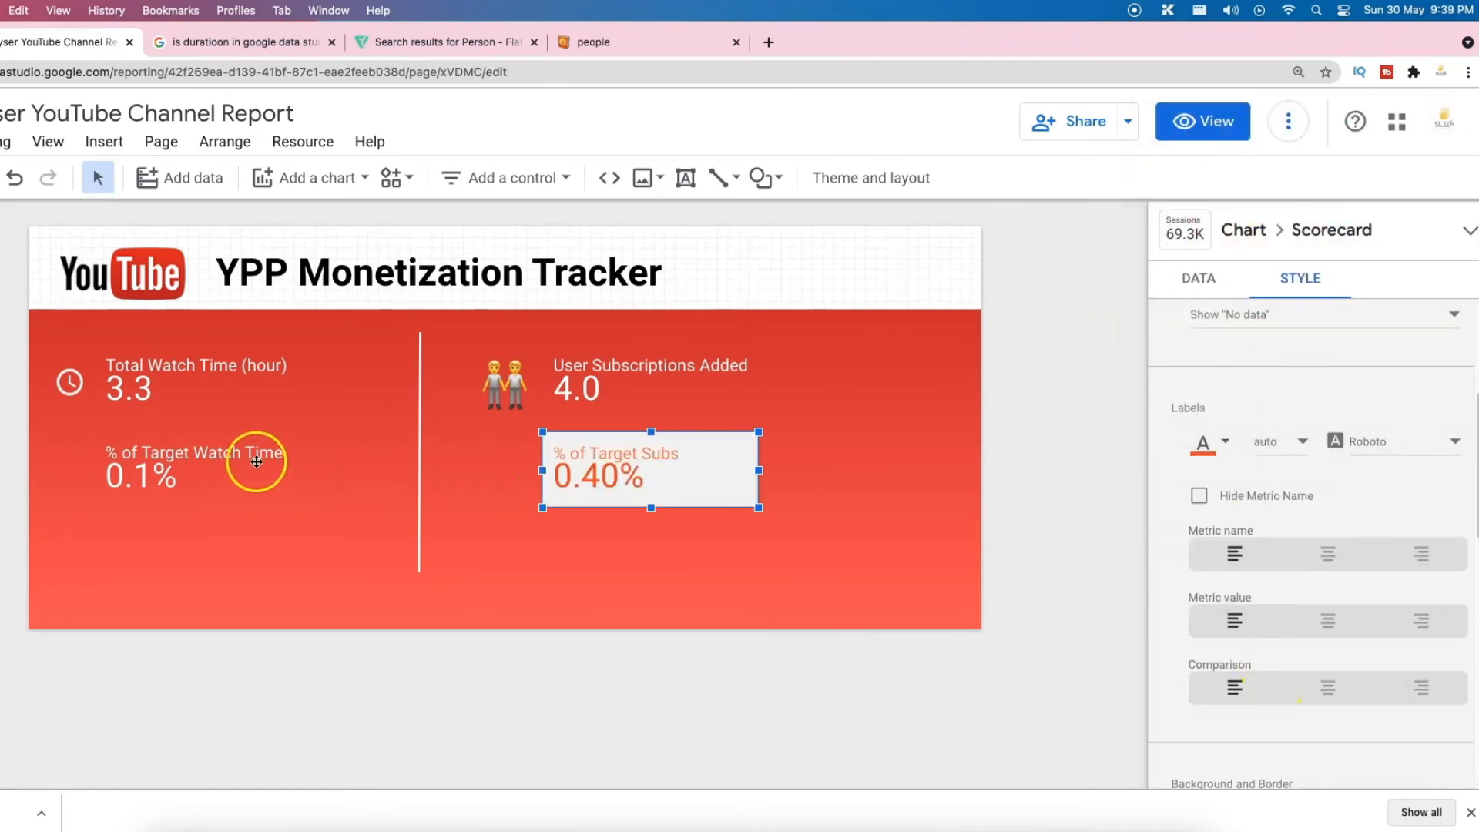
Step: Round the % of Target Subs scorecard's corners, trying radius 2 then 4
{"action": "scroll", "coordinate": [1341, 562], "scroll_direction": "up", "scroll_amount": 4}
{"action": "scroll", "coordinate": [1340, 562], "scroll_direction": "down", "scroll_amount": 10}
{"action": "scroll", "coordinate": [1349, 579], "scroll_direction": "up", "scroll_amount": 5}
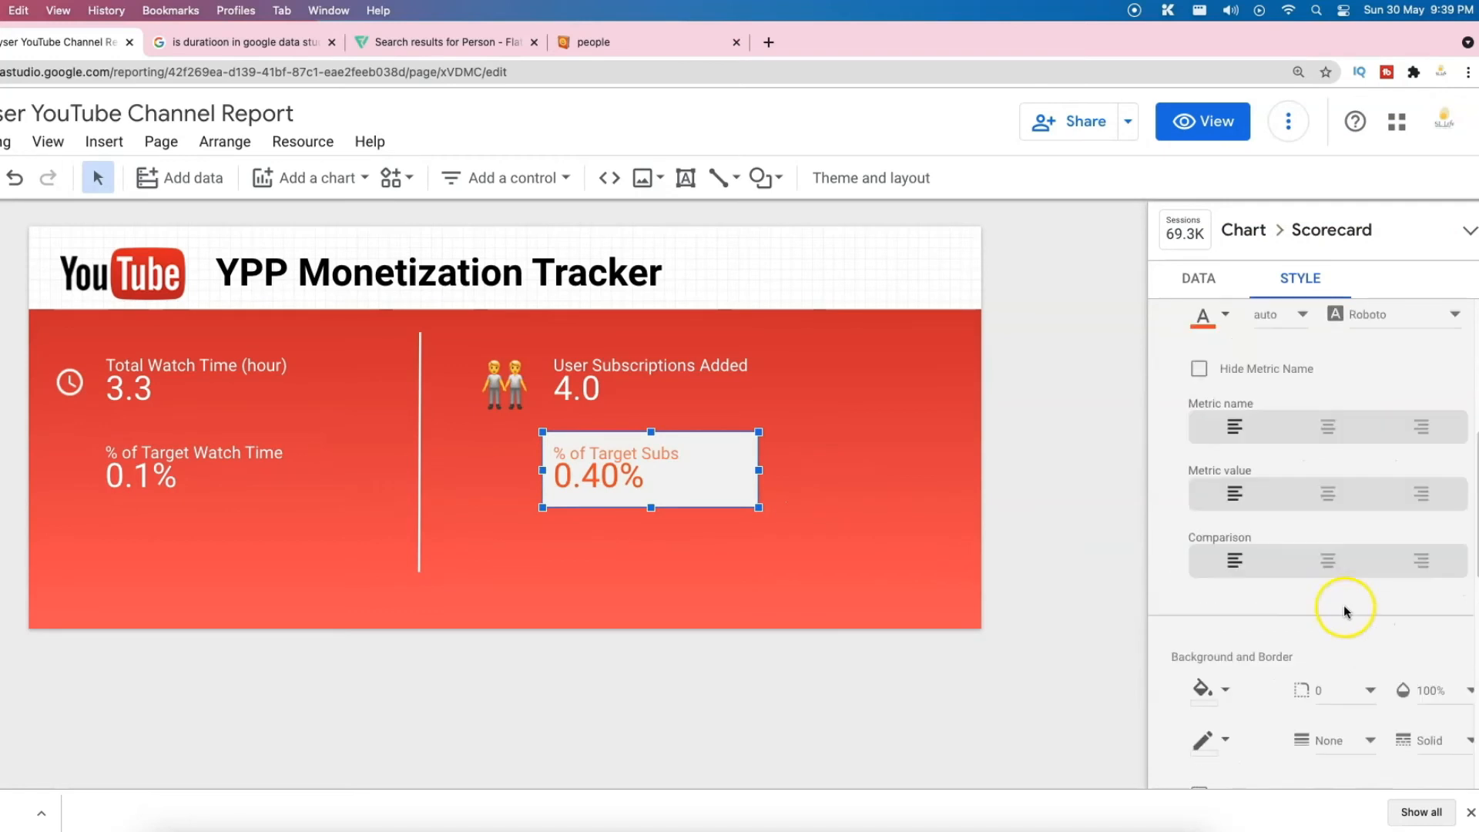
{"action": "left_click", "coordinate": [1344, 586]}
{"action": "left_click", "coordinate": [1374, 538]}
{"action": "left_click", "coordinate": [1353, 585]}
{"action": "left_click", "coordinate": [1361, 621]}
Step: Style % of Target Watch Time with a white background and slightly rounded corners
{"action": "left_click", "coordinate": [954, 561]}
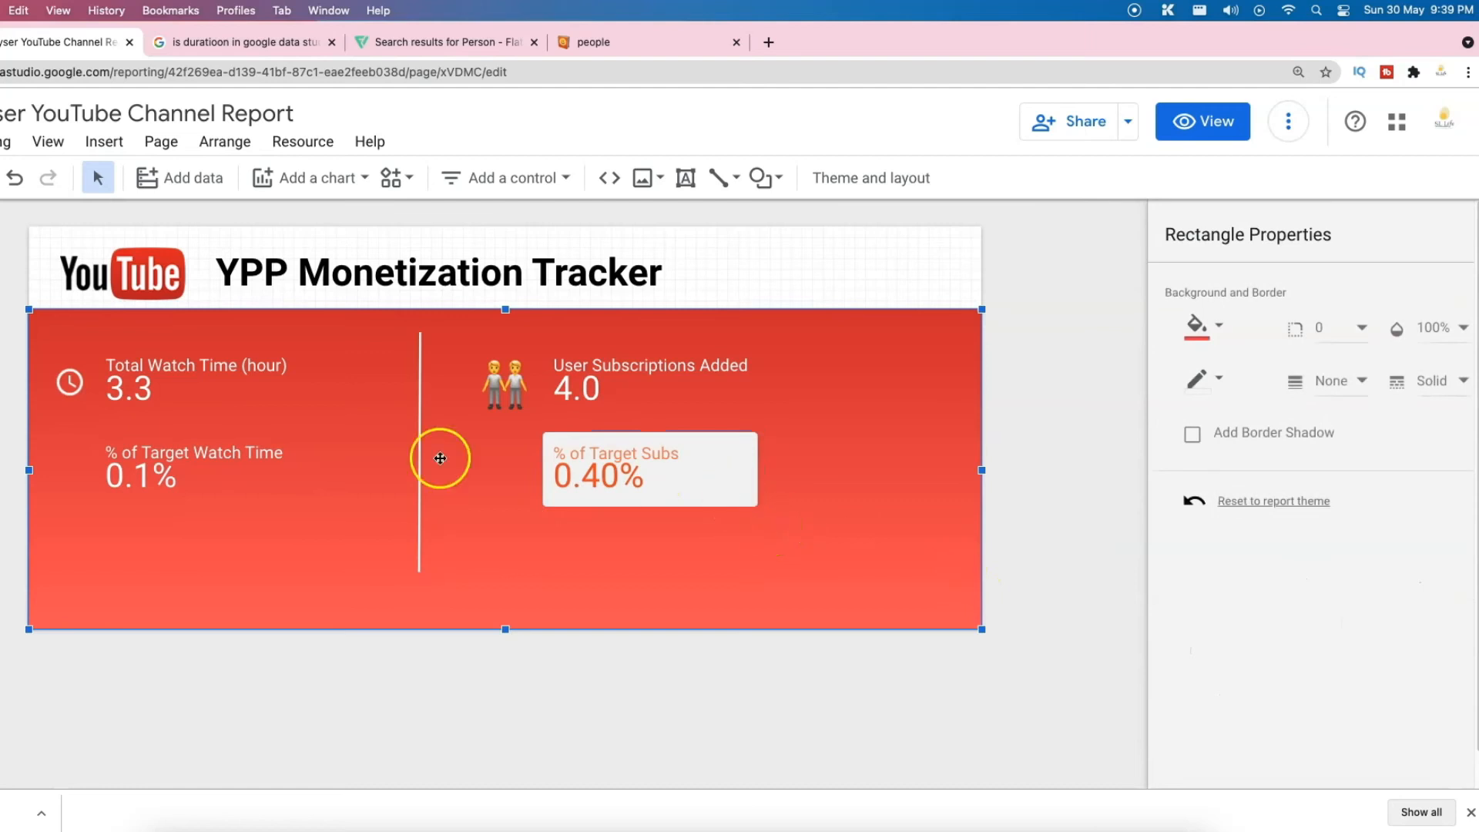
{"action": "left_click", "coordinate": [254, 468]}
{"action": "left_click", "coordinate": [1222, 271]}
{"action": "left_click", "coordinate": [1299, 277]}
{"action": "scroll", "coordinate": [1316, 542], "scroll_direction": "down", "scroll_amount": 10}
{"action": "left_click", "coordinate": [1213, 434]}
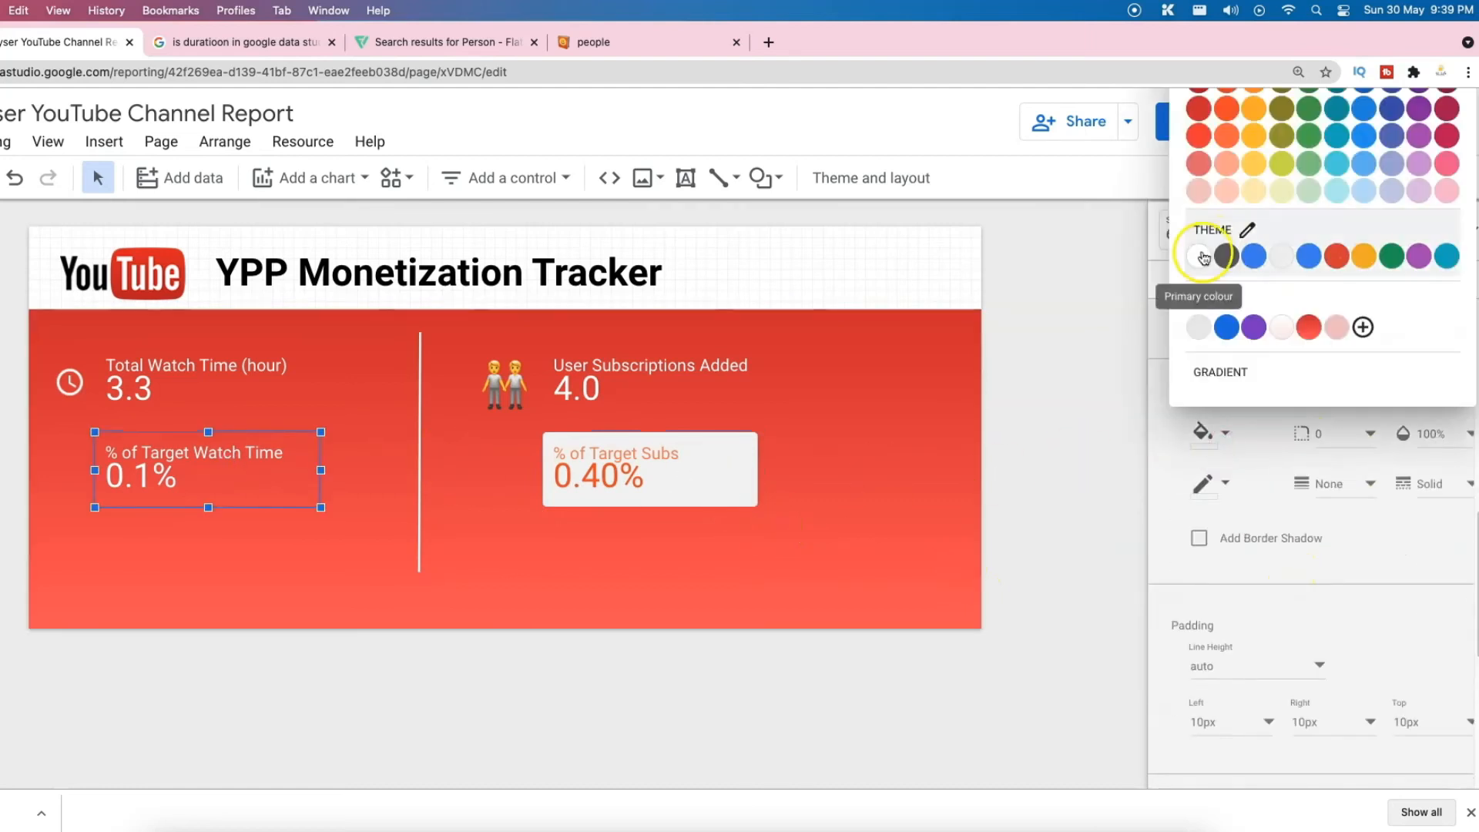
{"action": "left_click", "coordinate": [1202, 257]}
{"action": "scroll", "coordinate": [1256, 466], "scroll_direction": "up", "scroll_amount": 6}
{"action": "left_click", "coordinate": [1217, 499]}
{"action": "left_click", "coordinate": [1226, 218]}
{"action": "scroll", "coordinate": [1294, 477], "scroll_direction": "down", "scroll_amount": 5}
{"action": "left_click", "coordinate": [1349, 539]}
{"action": "left_click", "coordinate": [1352, 569]}
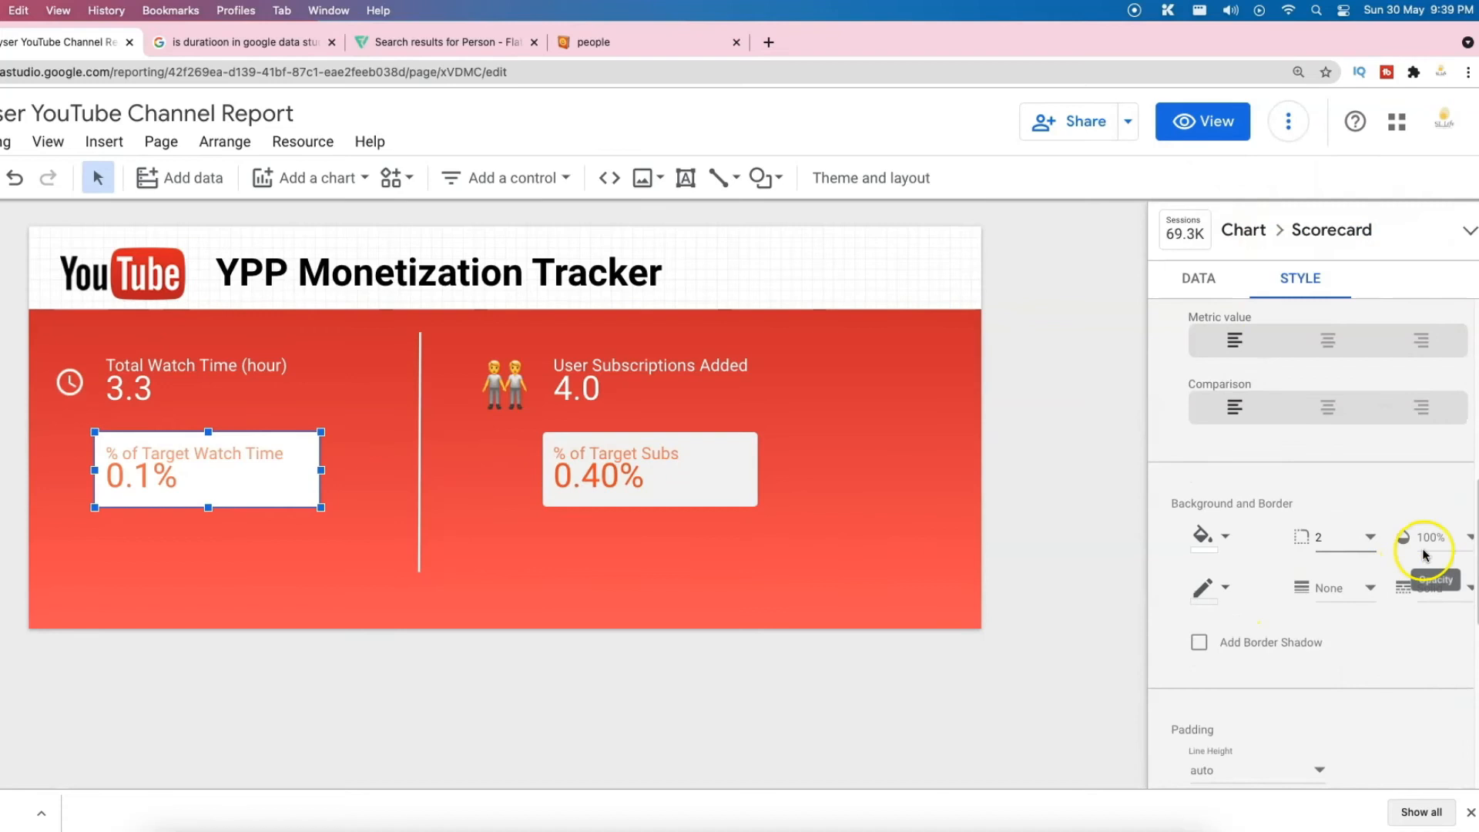
Step: Set the current page's canvas width to 800
{"action": "left_click", "coordinate": [769, 562]}
{"action": "left_click", "coordinate": [161, 141]}
{"action": "left_click", "coordinate": [247, 281]}
{"action": "left_click", "coordinate": [1402, 286]}
{"action": "left_click", "coordinate": [1249, 546]}
{"action": "type", "text": "800"}
{"action": "key", "text": "Return"}
Step: Shrink the red background rectangle to fit the new page edge
{"action": "left_click", "coordinate": [871, 456]}
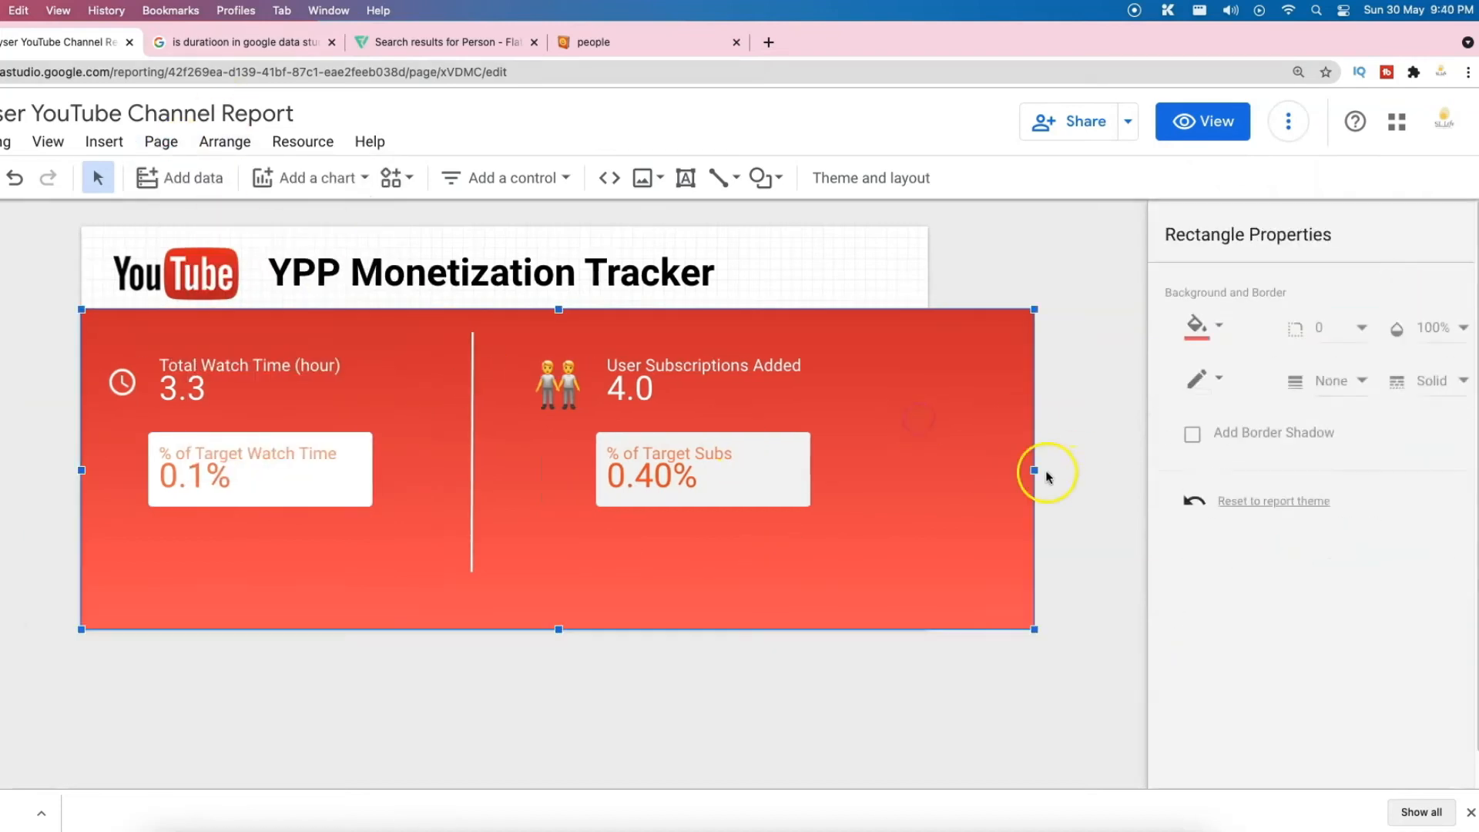
{"action": "left_click_drag", "start_coordinate": [1033, 470], "coordinate": [928, 470]}
{"action": "left_click", "coordinate": [994, 473]}
{"action": "left_click", "coordinate": [1201, 131]}
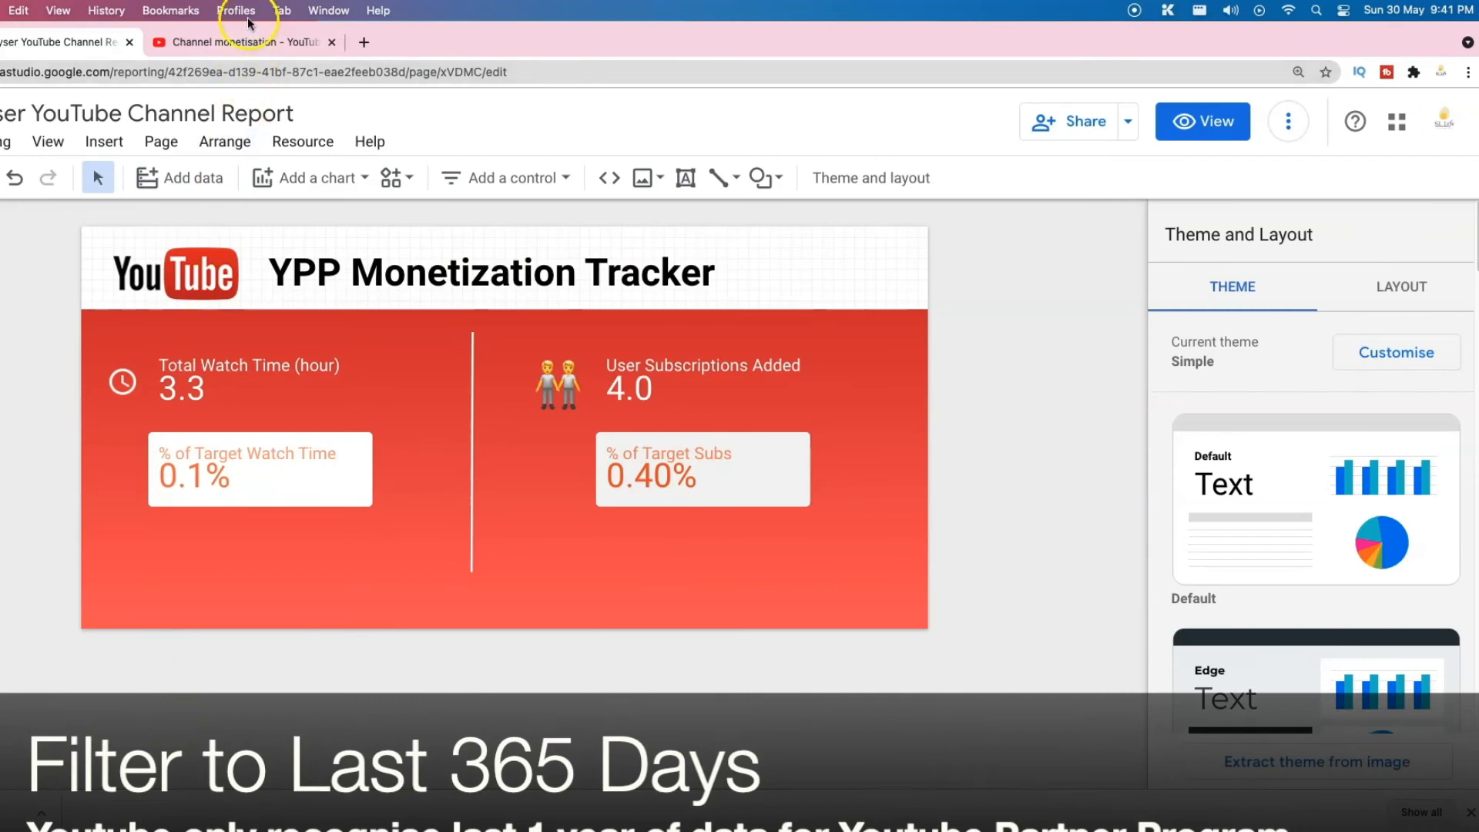
{"action": "left_click", "coordinate": [250, 45]}
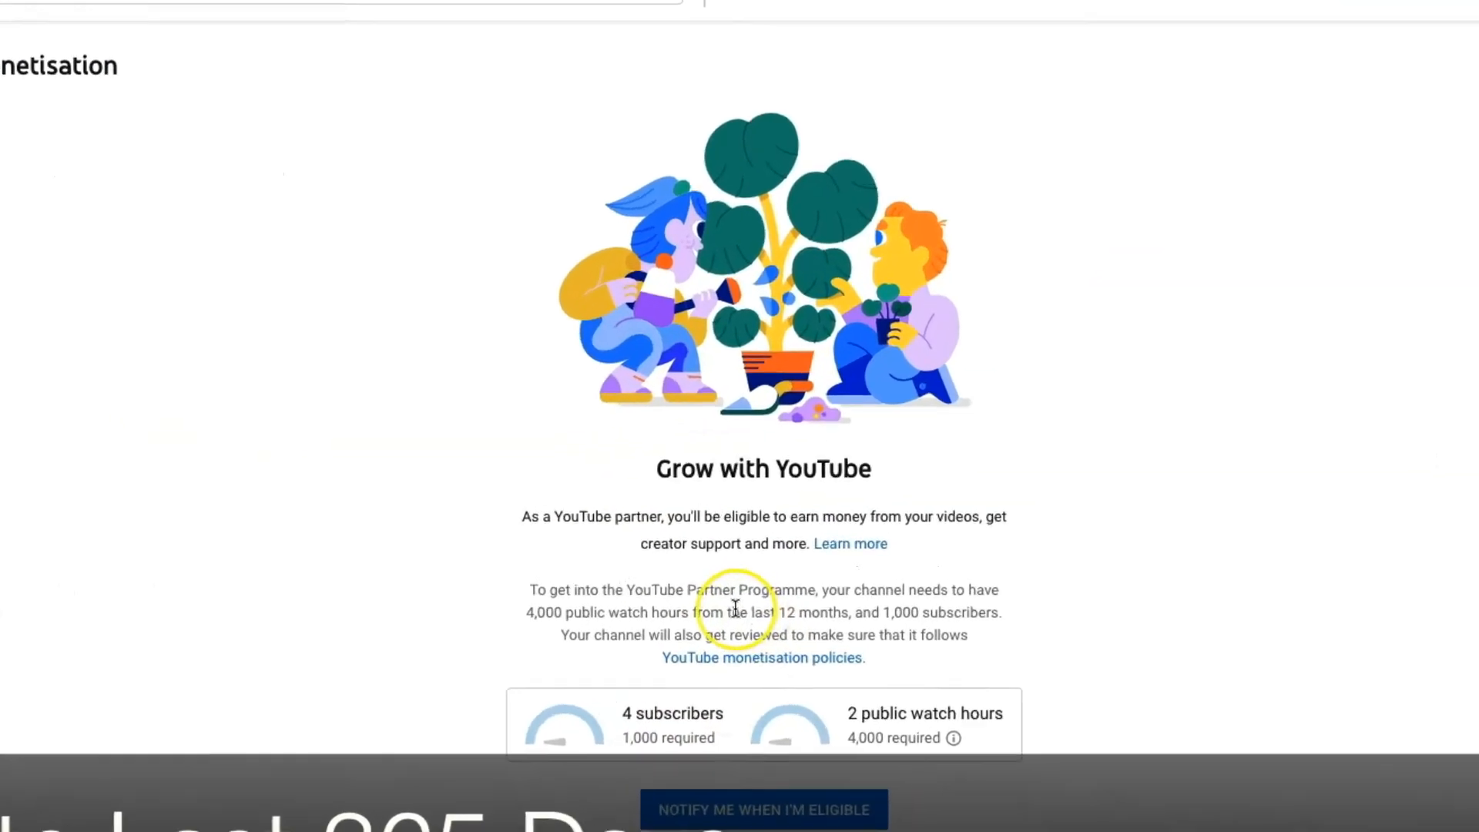
{"action": "left_click", "coordinate": [437, 607]}
{"action": "left_click_drag", "start_coordinate": [402, 615], "coordinate": [1057, 649]}
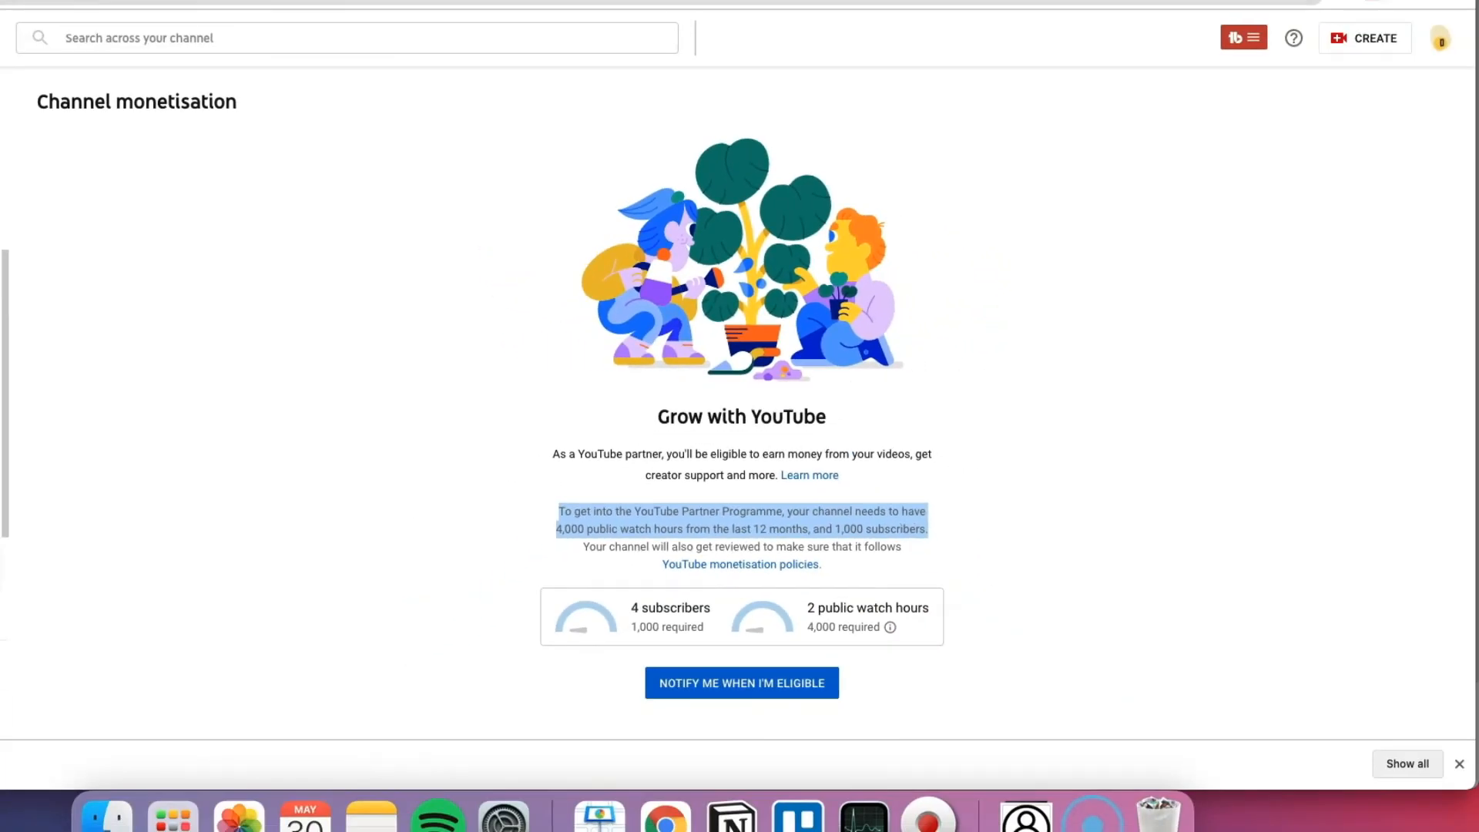
{"action": "left_click", "coordinate": [31, 2]}
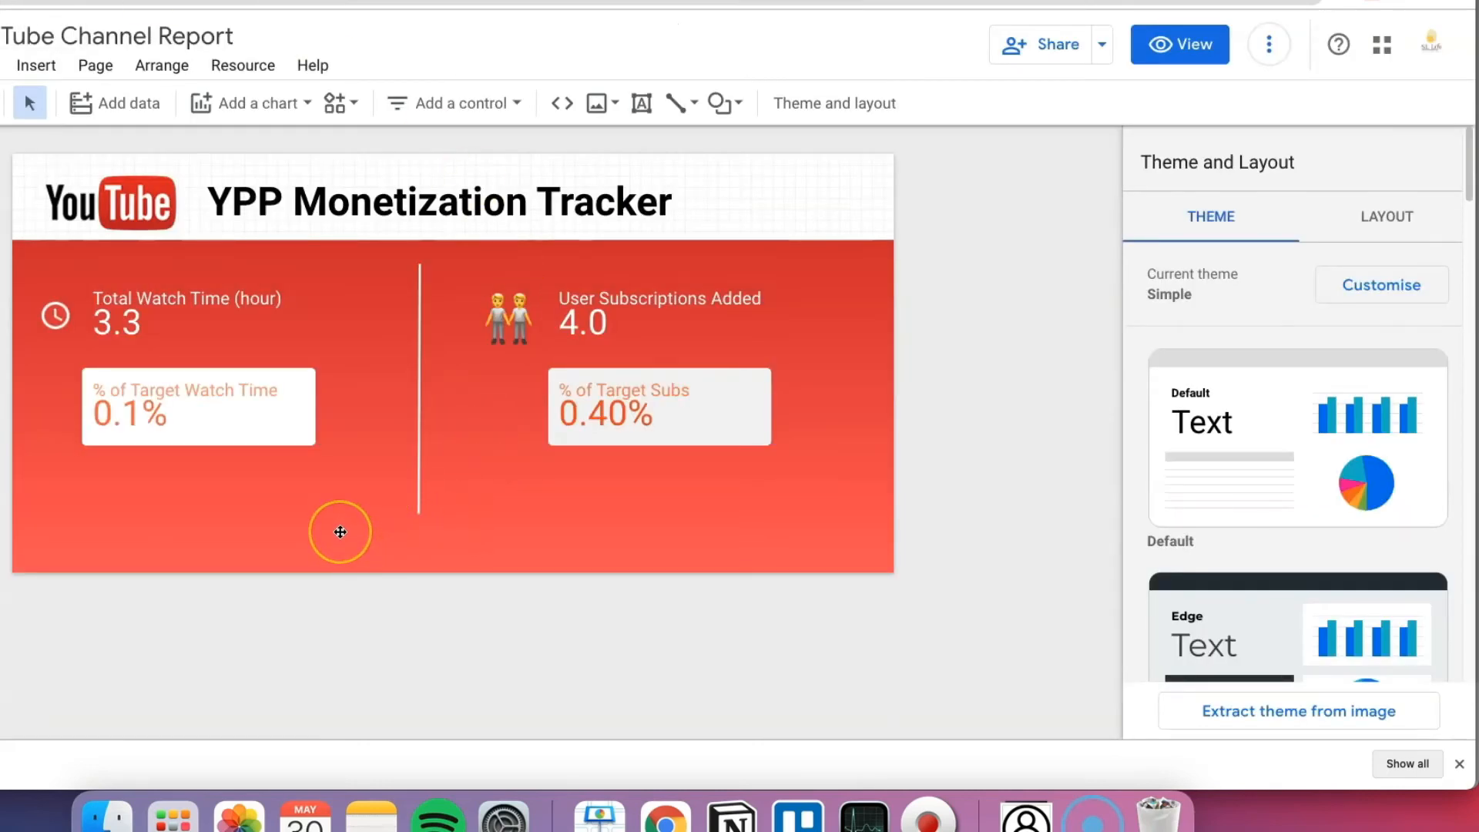
Step: Group the watch time and subscription scorecards and set the group's data source to YouTube Analytics
{"action": "left_click", "coordinate": [211, 405]}
{"action": "left_click", "coordinate": [178, 340], "text": "ctrl+shift"}
{"action": "left_click", "coordinate": [586, 305], "text": "ctrl+shift"}
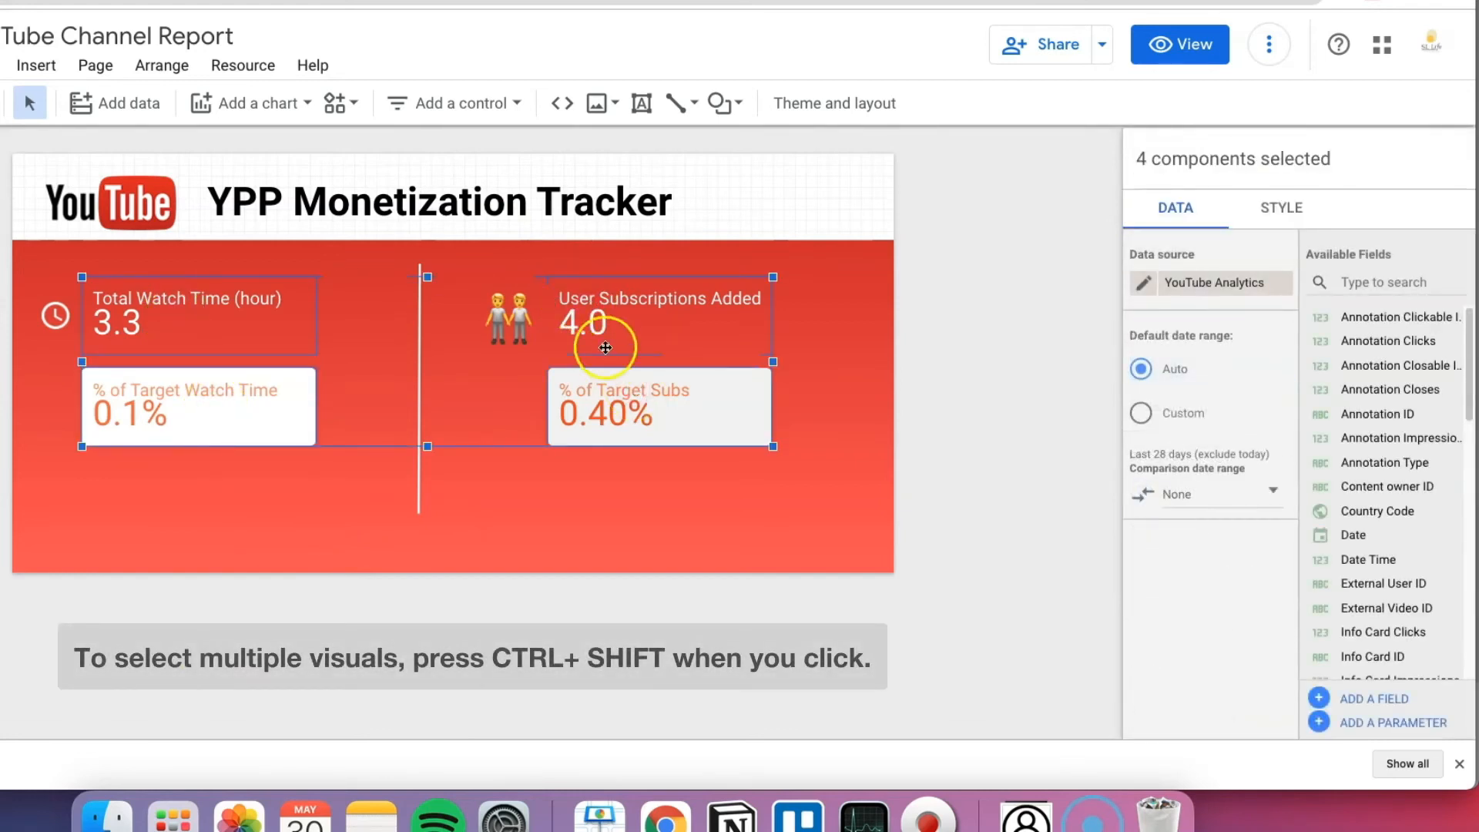
{"action": "right_click", "coordinate": [598, 324]}
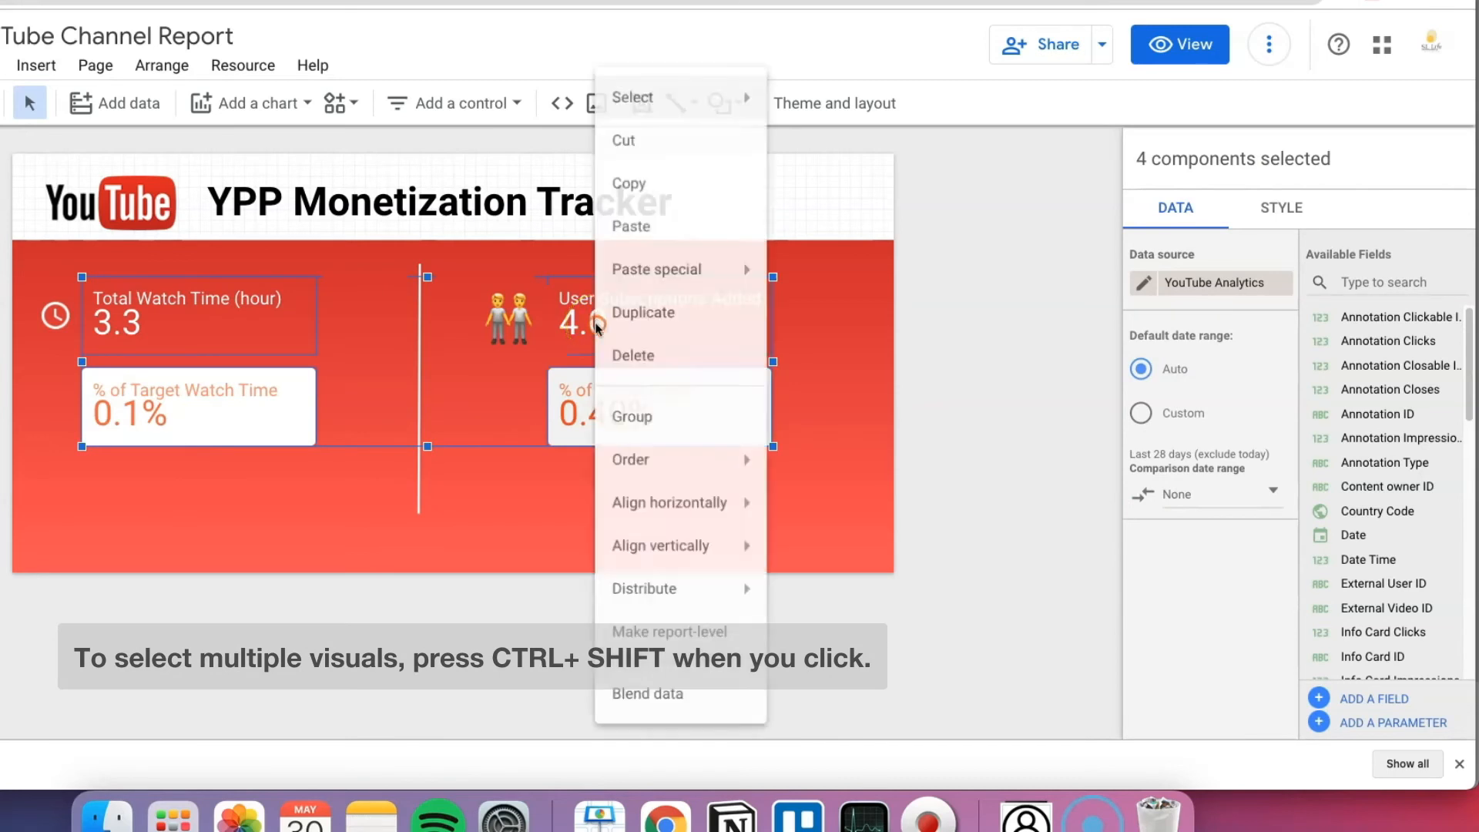
{"action": "left_click", "coordinate": [659, 426]}
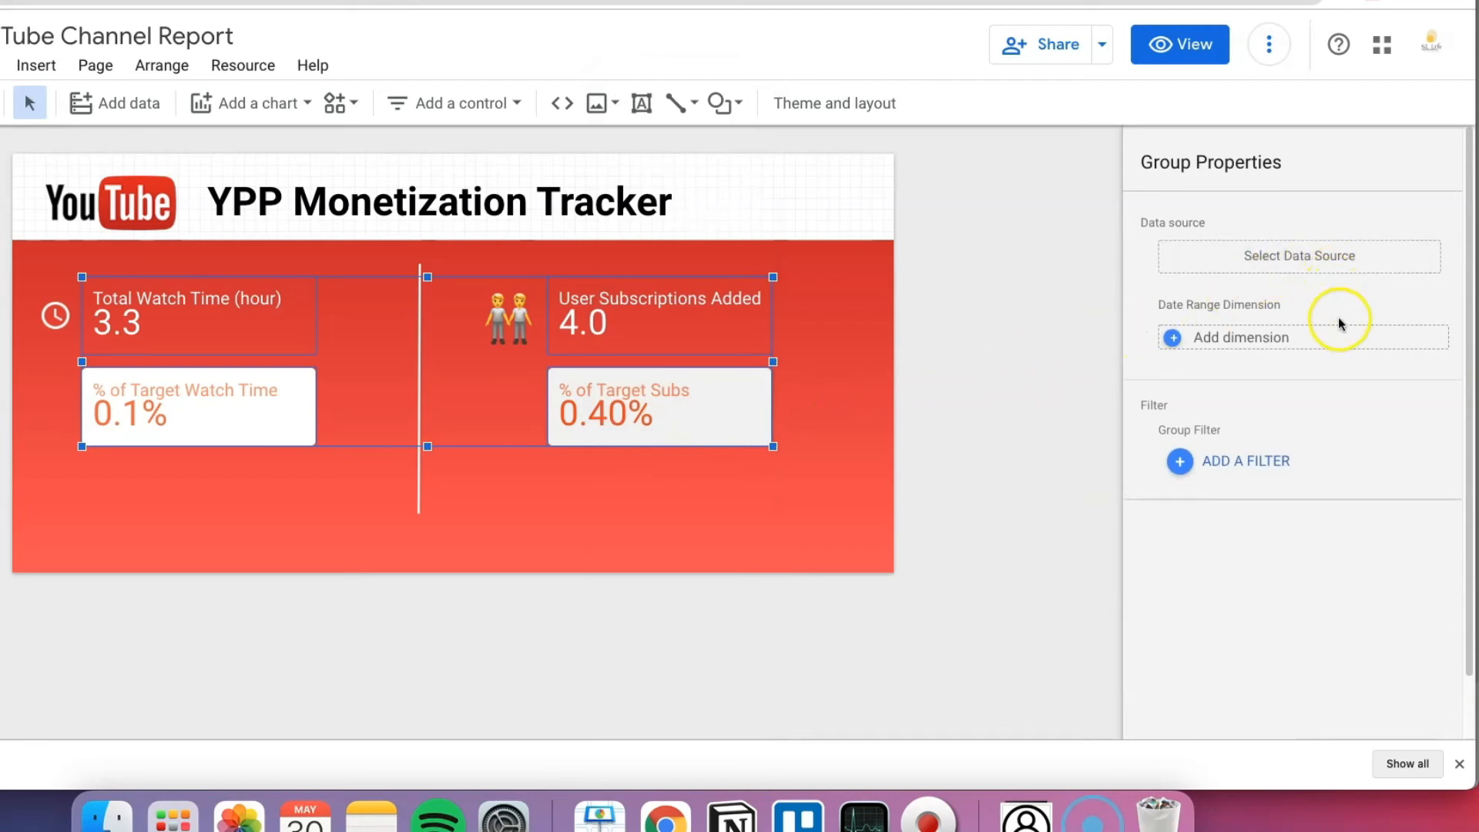
{"action": "left_click", "coordinate": [1327, 255]}
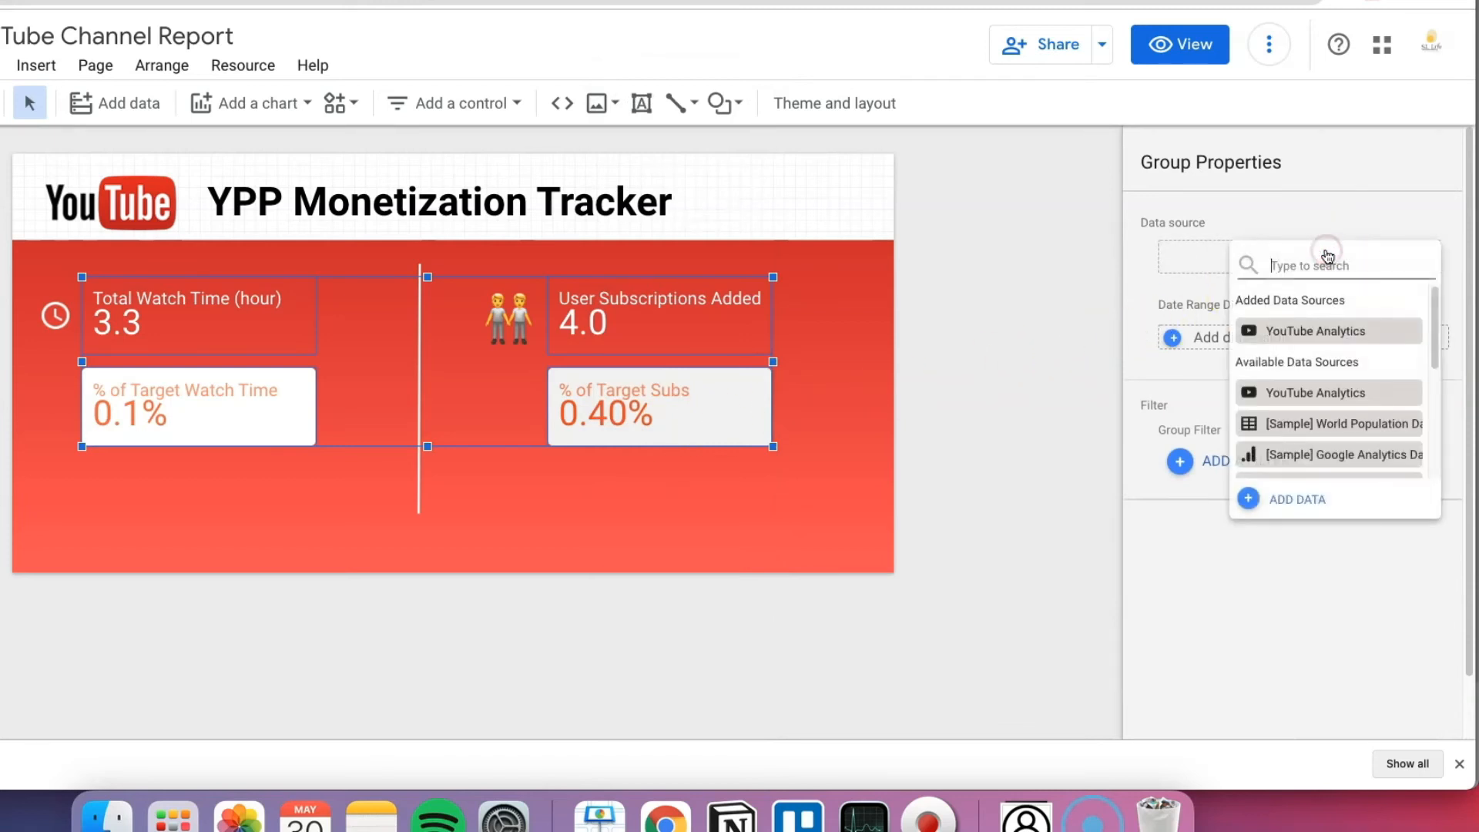
{"action": "left_click", "coordinate": [1329, 331]}
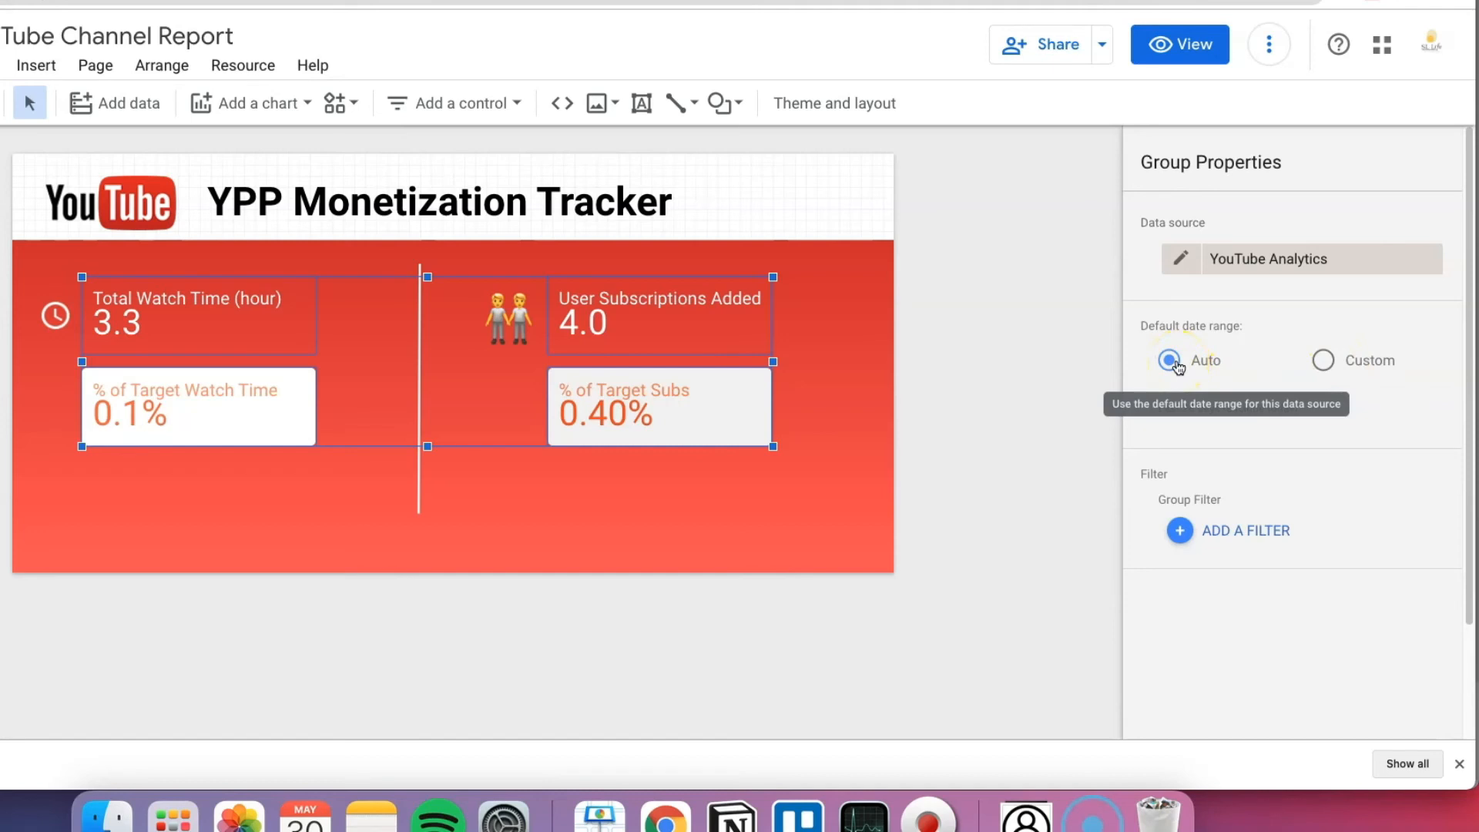
Step: Give the group a custom range starting 366 days before today (29 May 2020 – 29 May 2021)
{"action": "left_click", "coordinate": [1325, 362]}
{"action": "left_click", "coordinate": [1246, 405]}
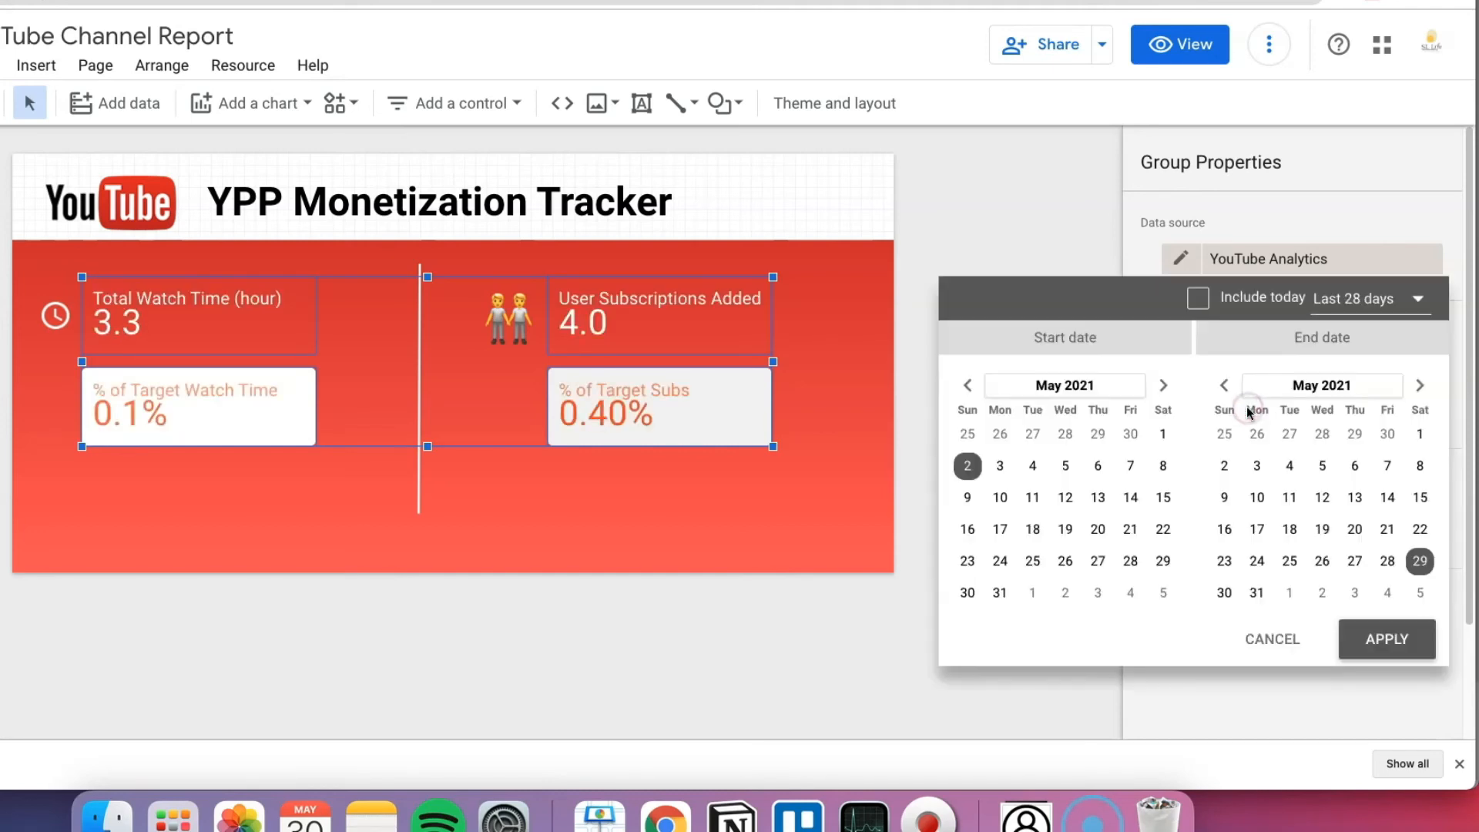
{"action": "left_click", "coordinate": [1354, 308]}
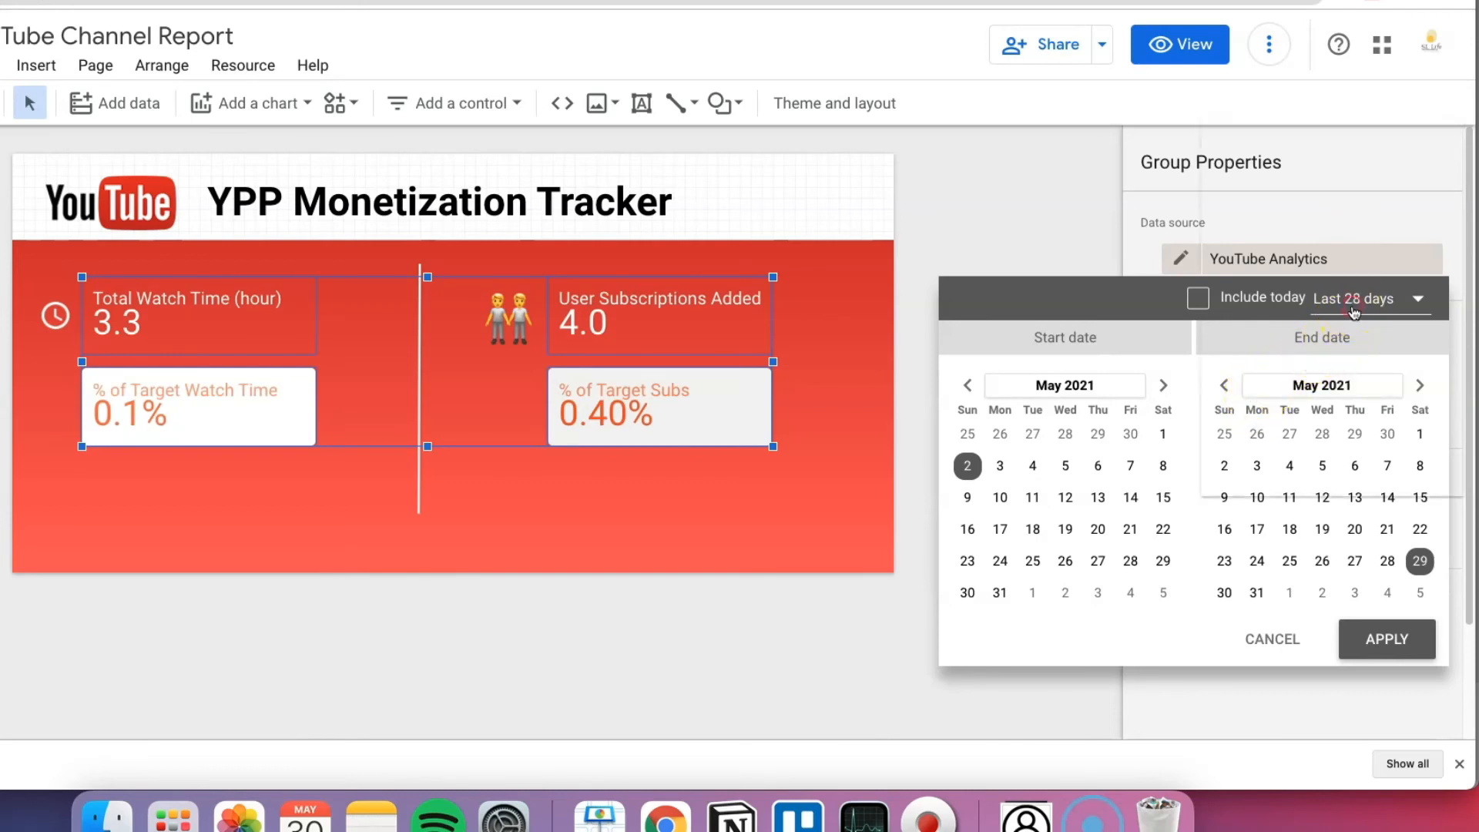
{"action": "scroll", "coordinate": [1313, 466], "scroll_direction": "down", "scroll_amount": 10}
{"action": "left_click", "coordinate": [1262, 475]}
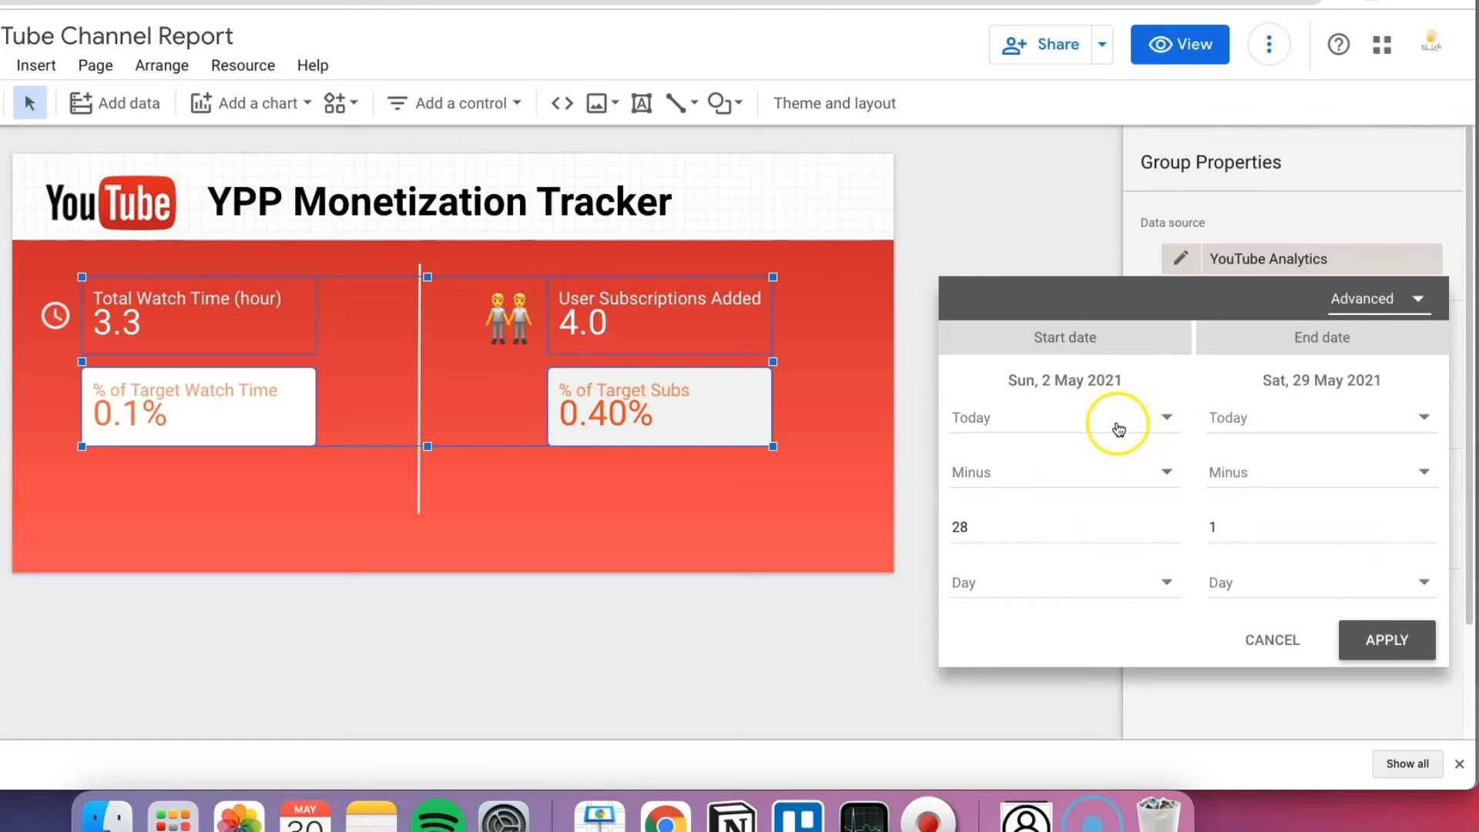
{"action": "left_click", "coordinate": [1000, 533]}
{"action": "double_click", "coordinate": [956, 529]}
{"action": "type", "text": "366"}
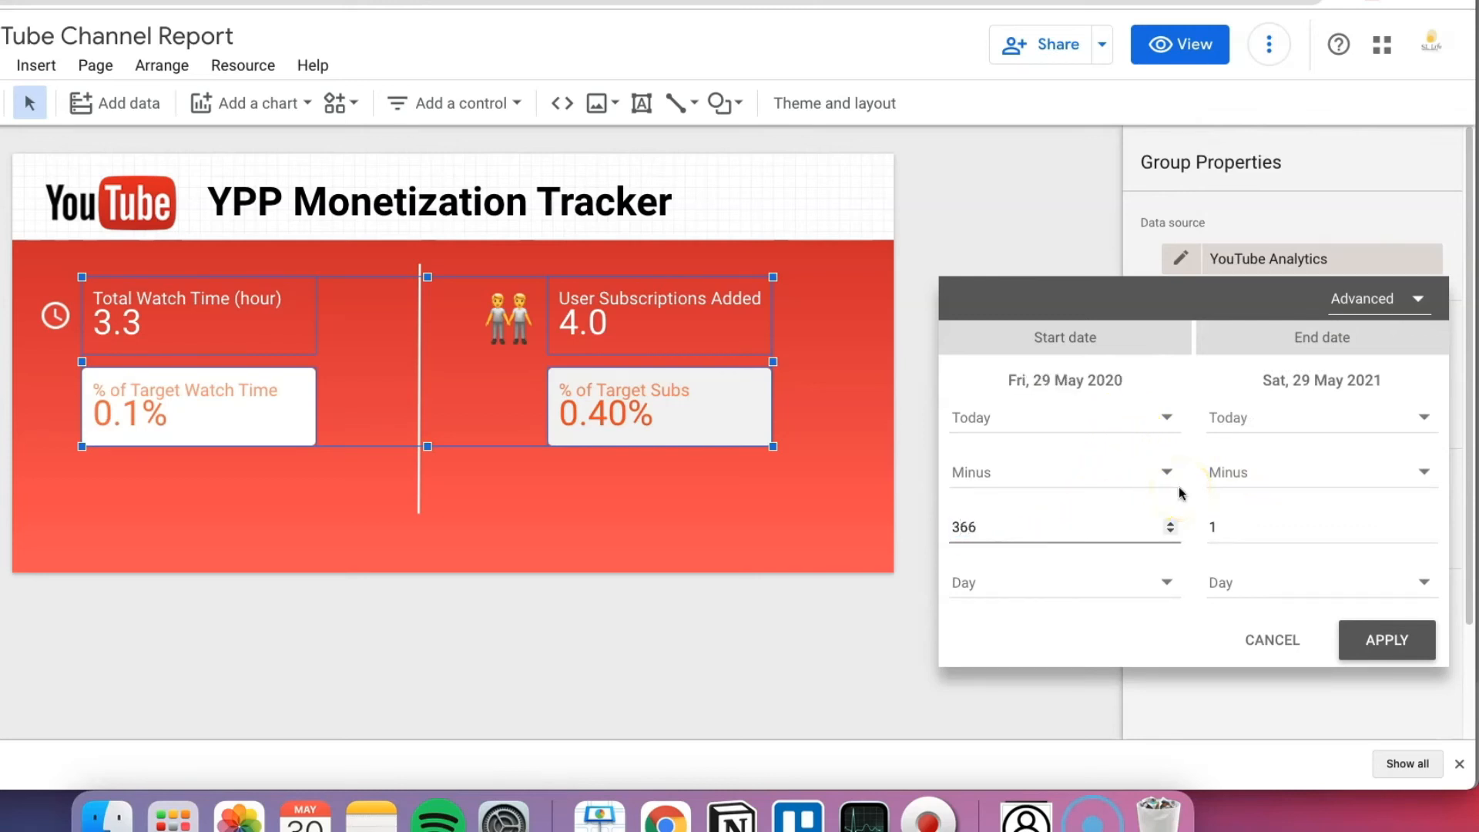
{"action": "left_click", "coordinate": [1231, 528]}
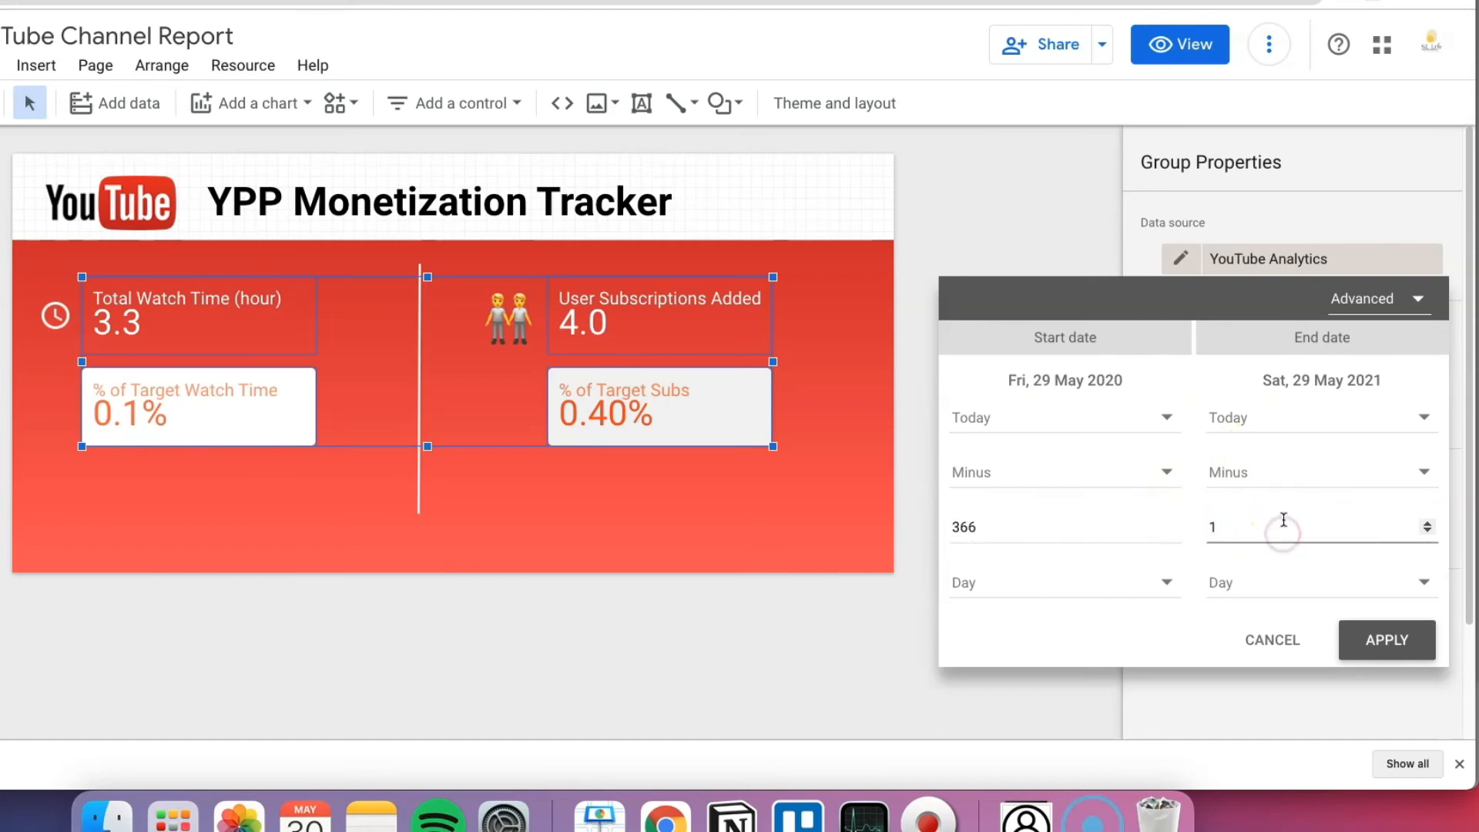
{"action": "left_click", "coordinate": [1364, 642]}
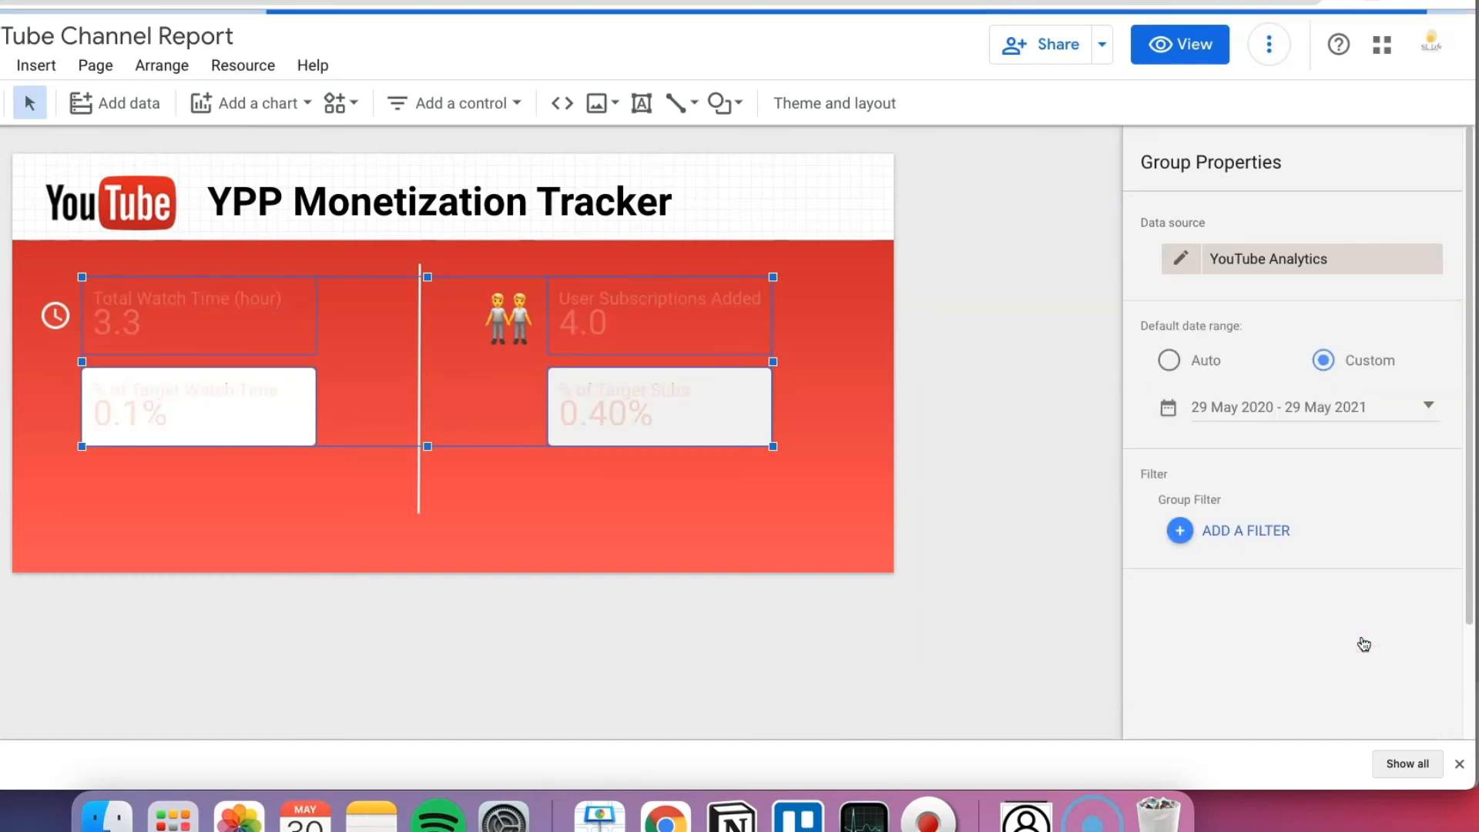
{"action": "left_click", "coordinate": [1181, 259]}
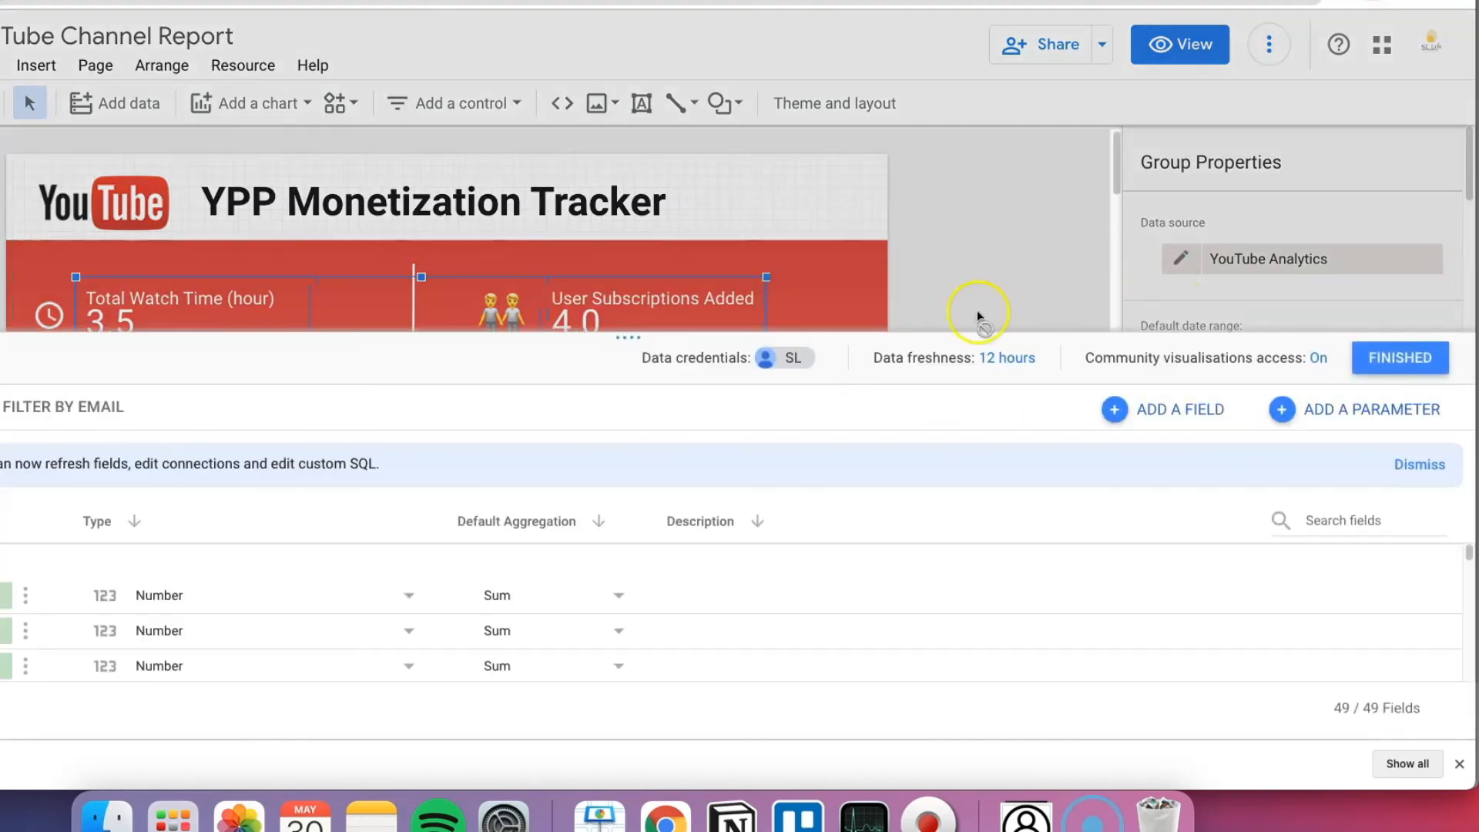
{"action": "left_click", "coordinate": [881, 359]}
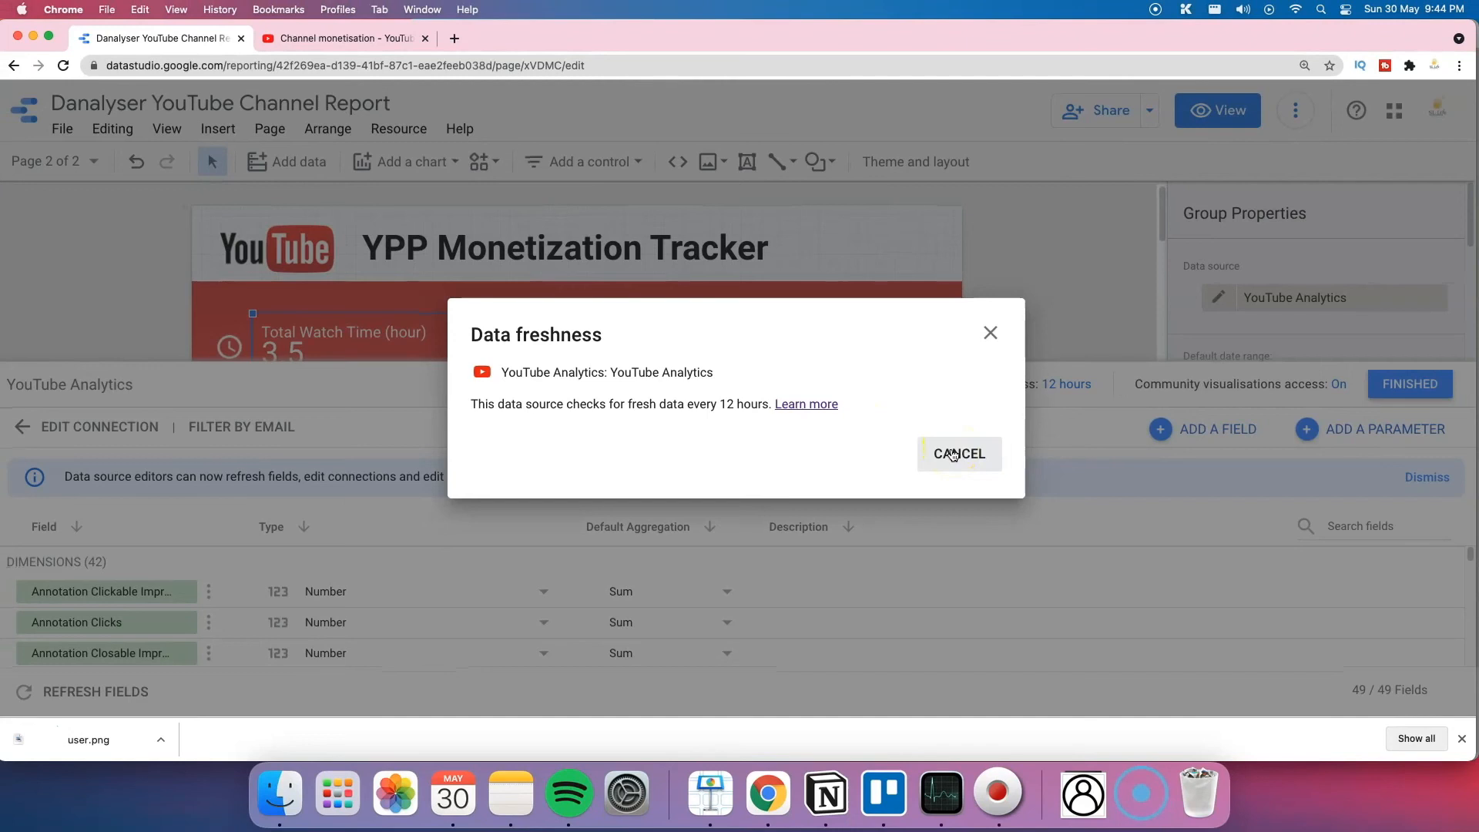
{"action": "left_click", "coordinate": [991, 333]}
{"action": "left_click", "coordinate": [1426, 389]}
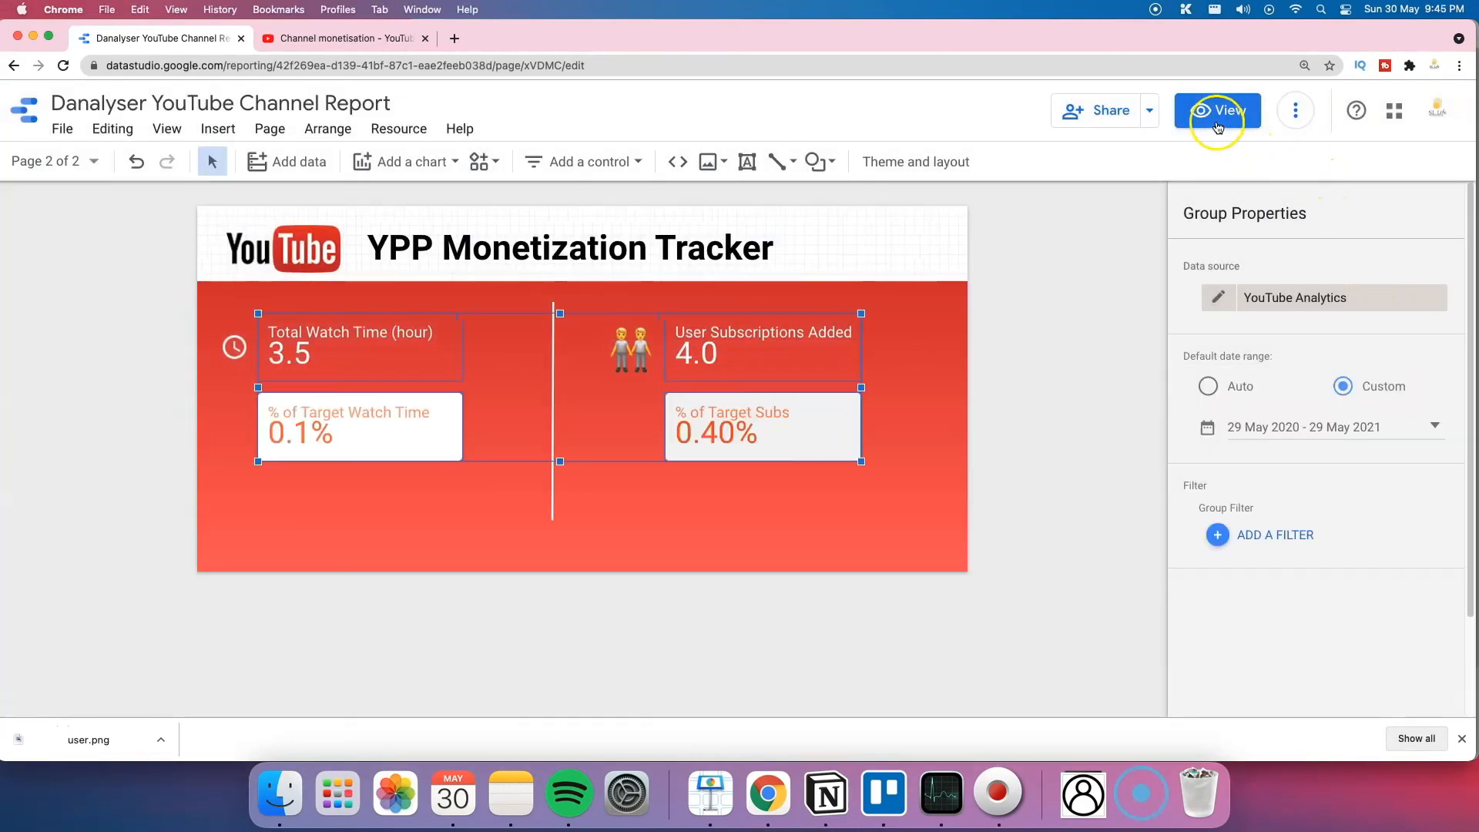
{"action": "left_click", "coordinate": [1216, 110]}
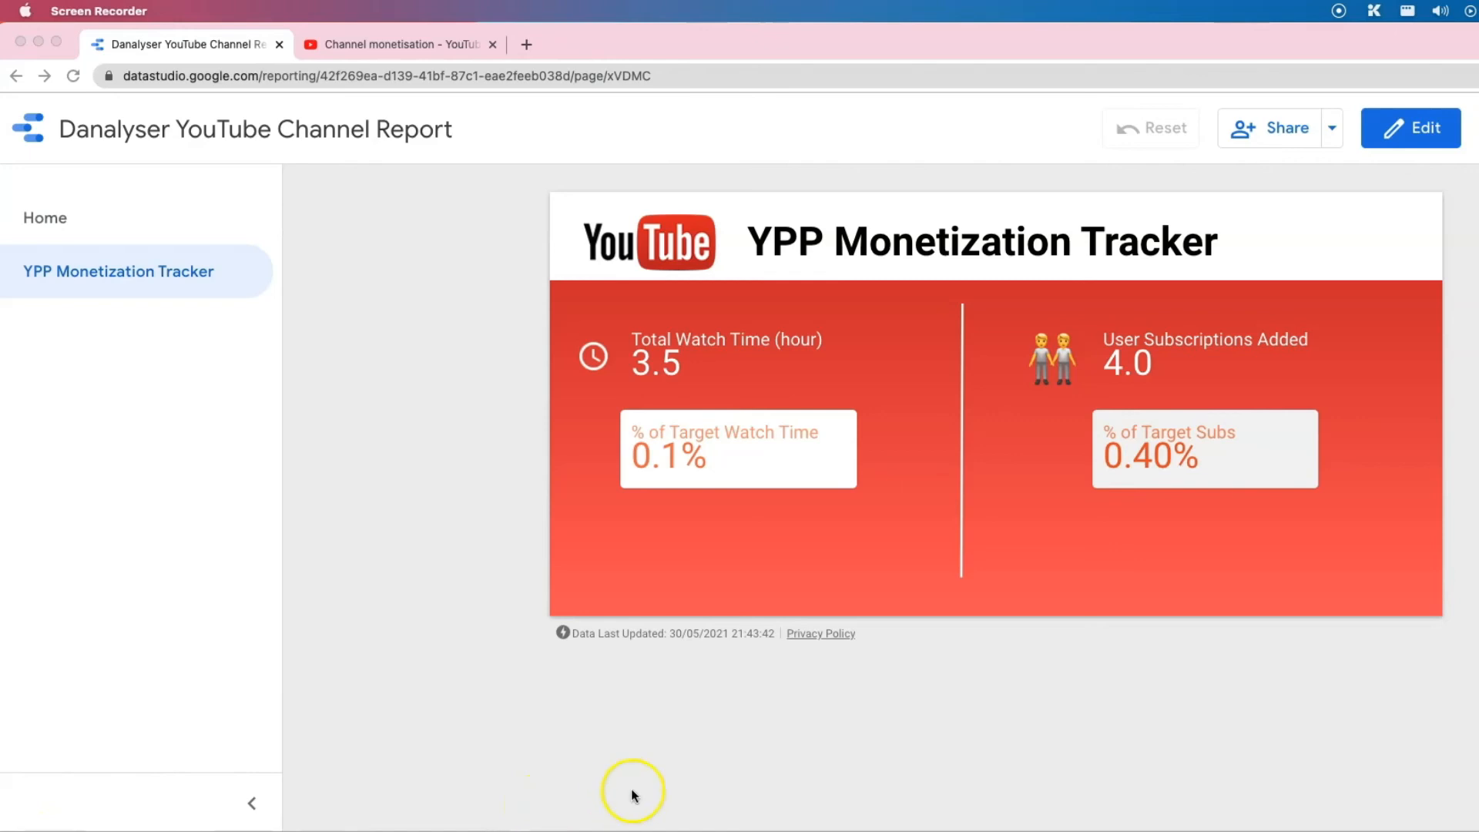
Step: Open the YouTube Partner Program Eligibility Tracker dashboard
{"action": "left_click", "coordinate": [624, 45]}
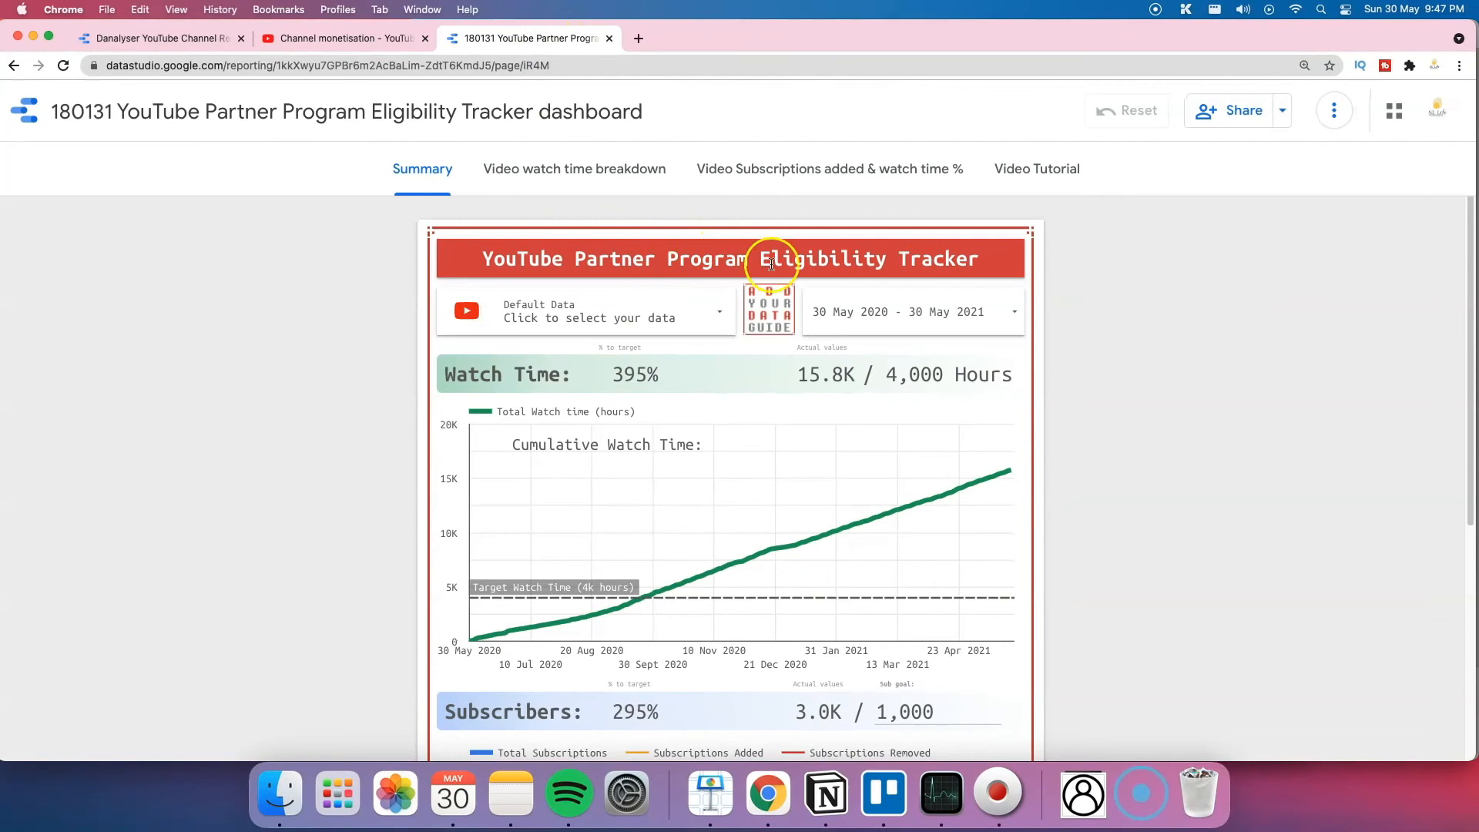
Step: Load Danalyser channel data: 3.5 of 4,000 watch hours and 4.0 of 1,000 subscribers
{"action": "scroll", "coordinate": [1086, 379], "scroll_direction": "down", "scroll_amount": 5}
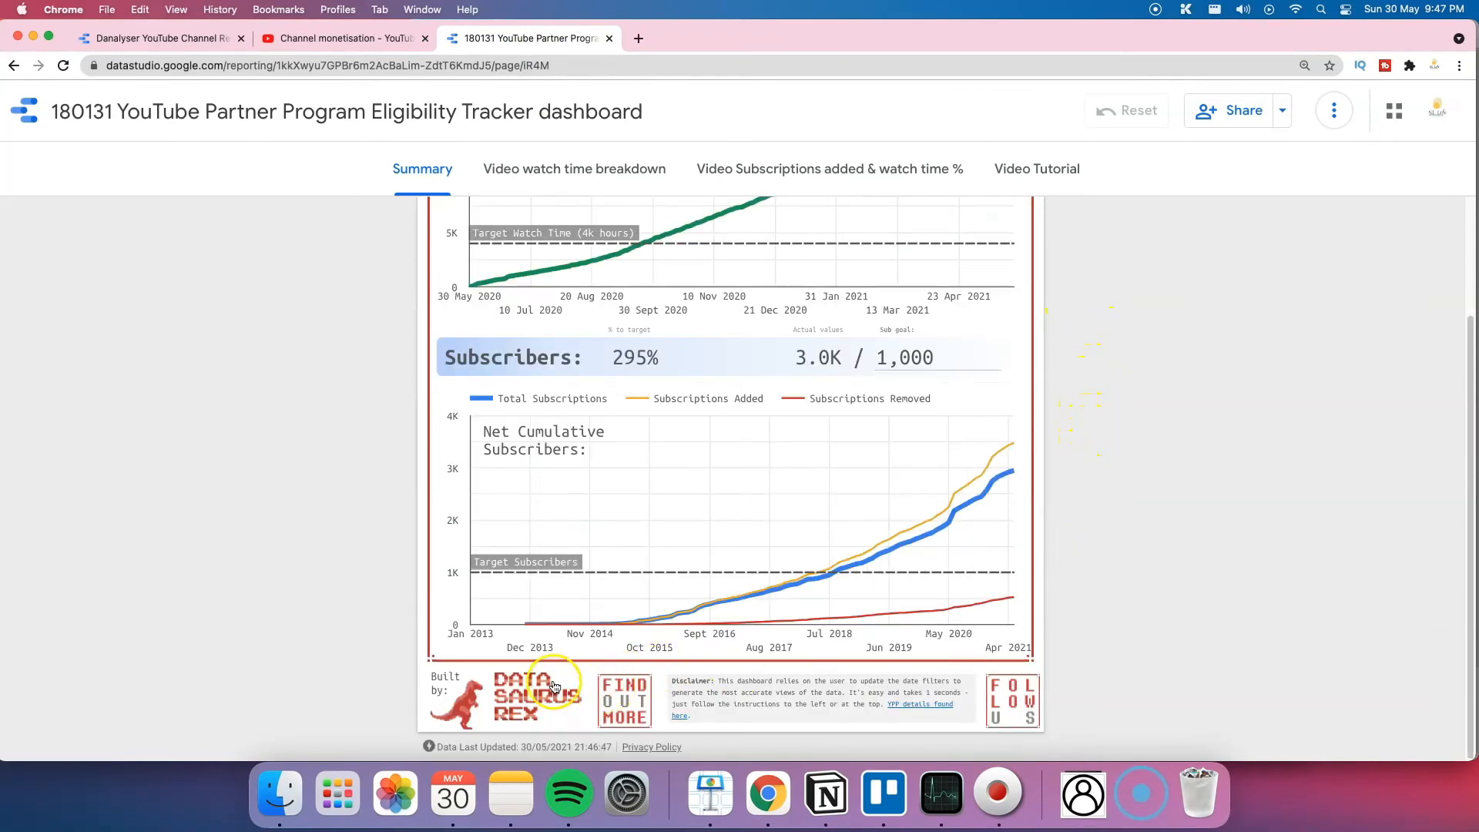
{"action": "scroll", "coordinate": [555, 672], "scroll_direction": "up", "scroll_amount": 3}
{"action": "scroll", "coordinate": [555, 673], "scroll_direction": "up", "scroll_amount": 2}
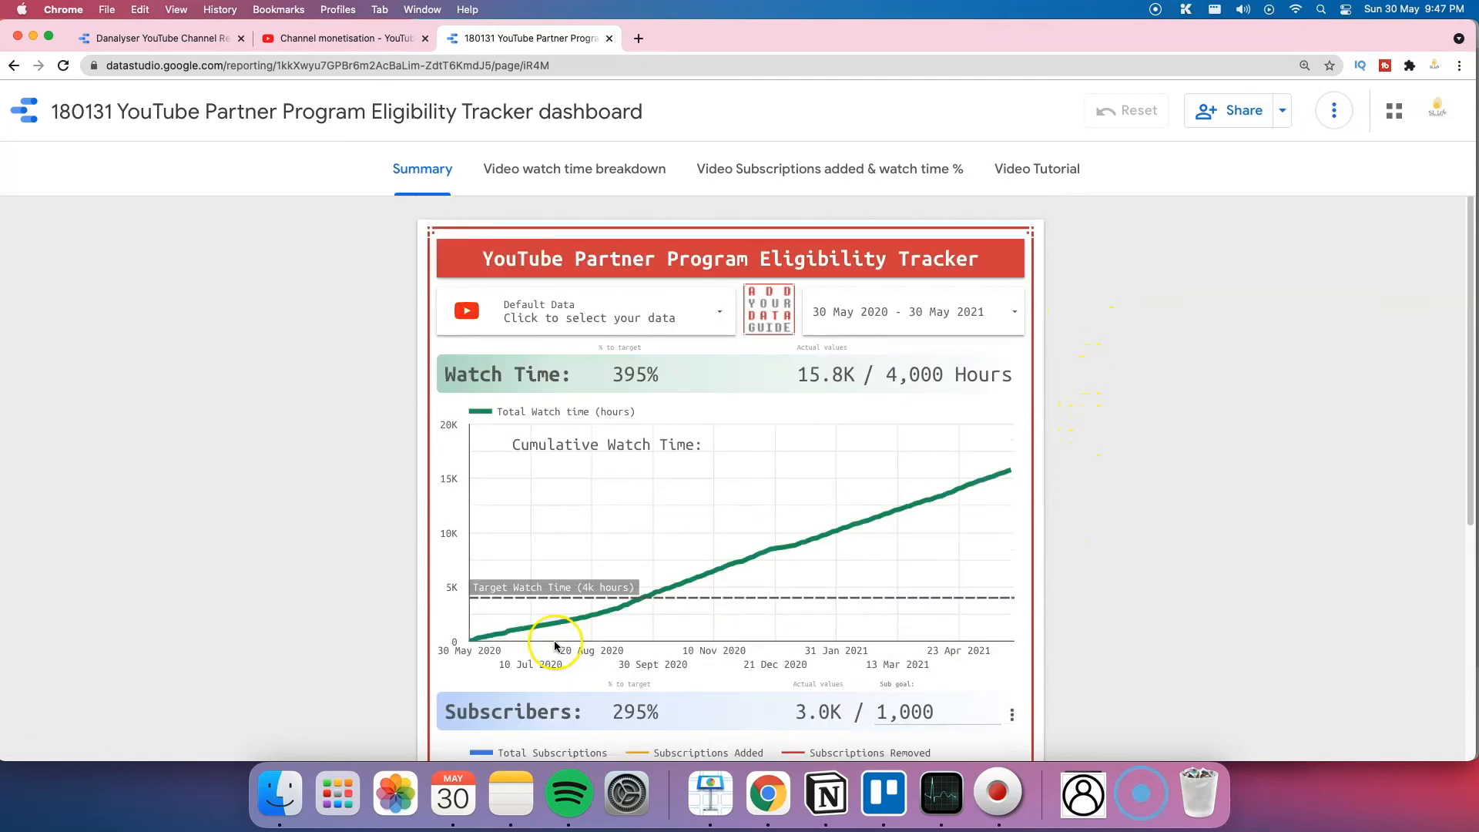
{"action": "left_click", "coordinate": [697, 320]}
{"action": "left_click", "coordinate": [681, 428]}
{"action": "left_click", "coordinate": [675, 456]}
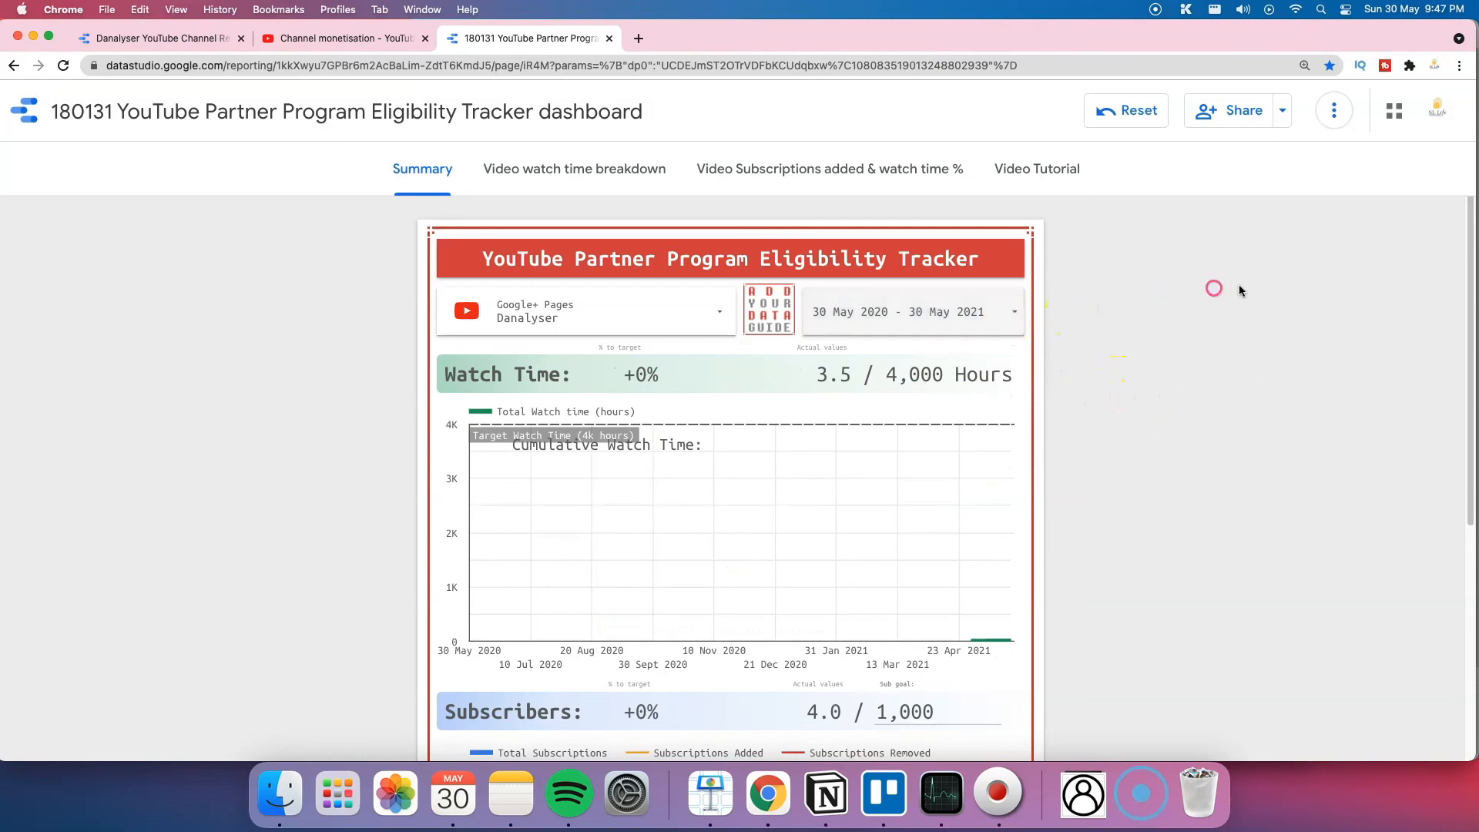
{"action": "scroll", "coordinate": [1215, 287], "scroll_direction": "down", "scroll_amount": 3}
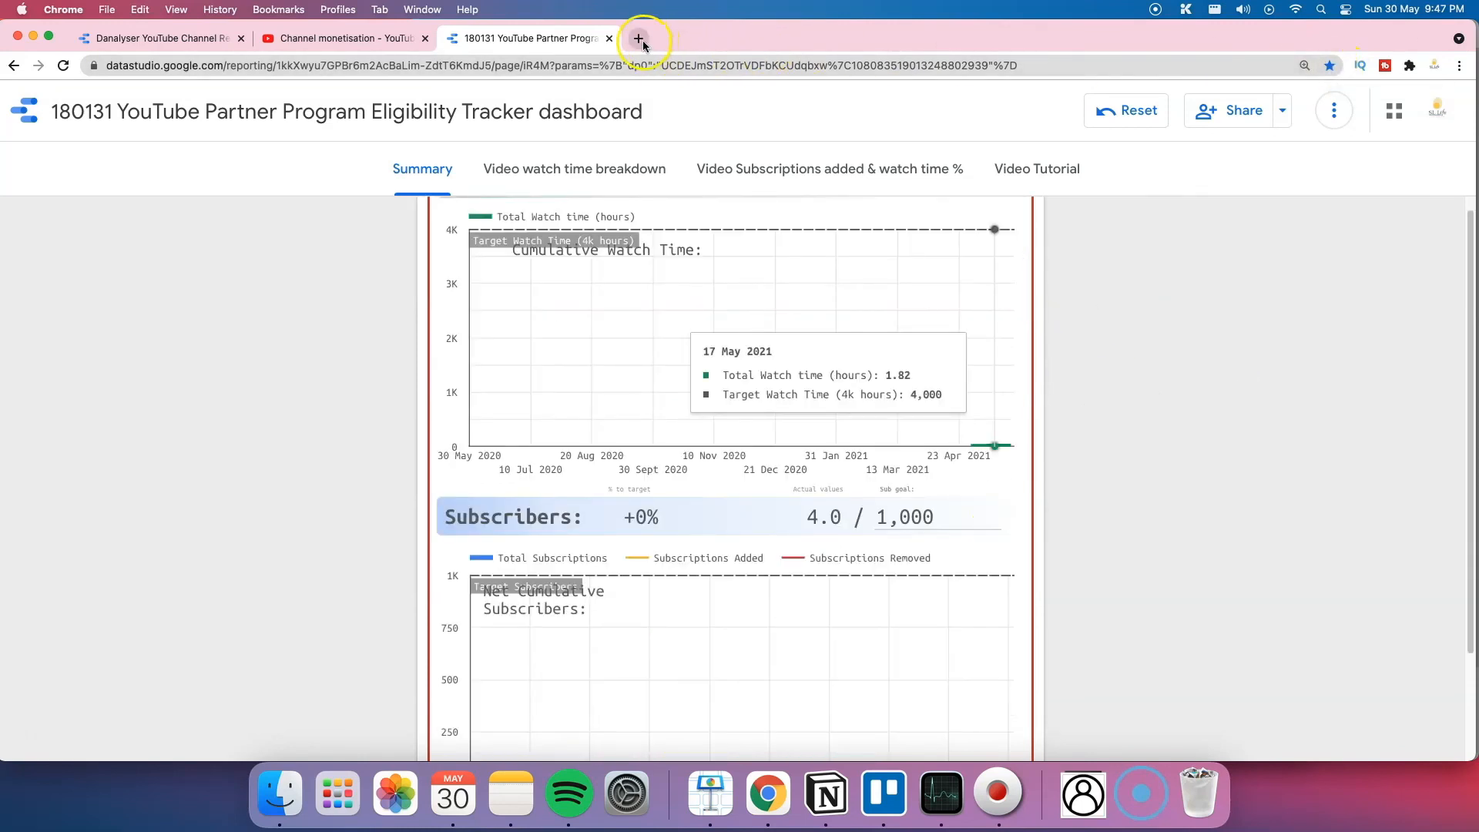
{"action": "scroll", "coordinate": [783, 524], "scroll_direction": "down", "scroll_amount": 2}
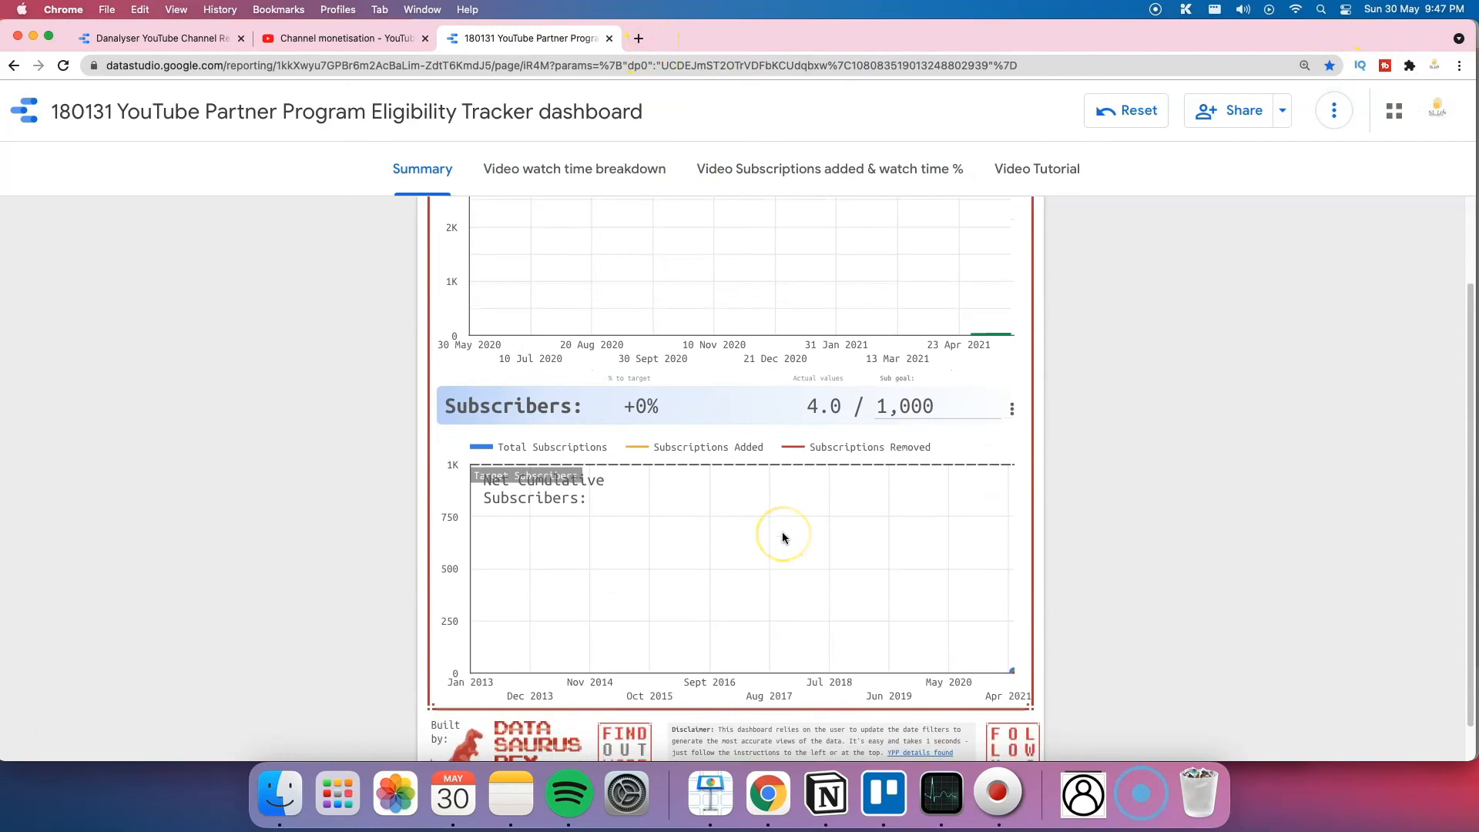
{"action": "scroll", "coordinate": [783, 537], "scroll_direction": "down", "scroll_amount": 1}
{"action": "scroll", "coordinate": [783, 537], "scroll_direction": "up", "scroll_amount": 7}
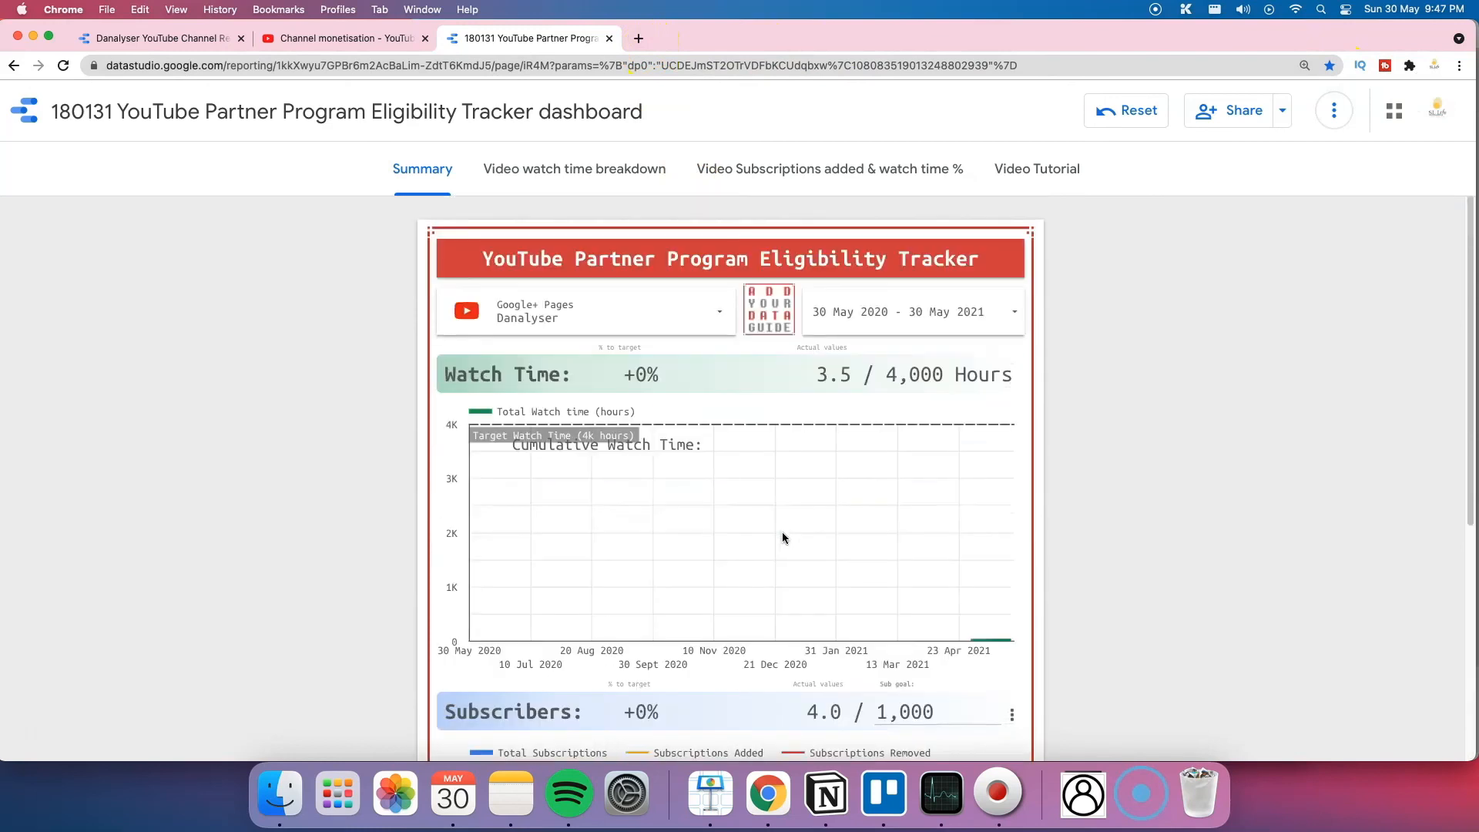
Step: Check the Share options, then go to the Video watch time breakdown page
{"action": "left_click", "coordinate": [1283, 110]}
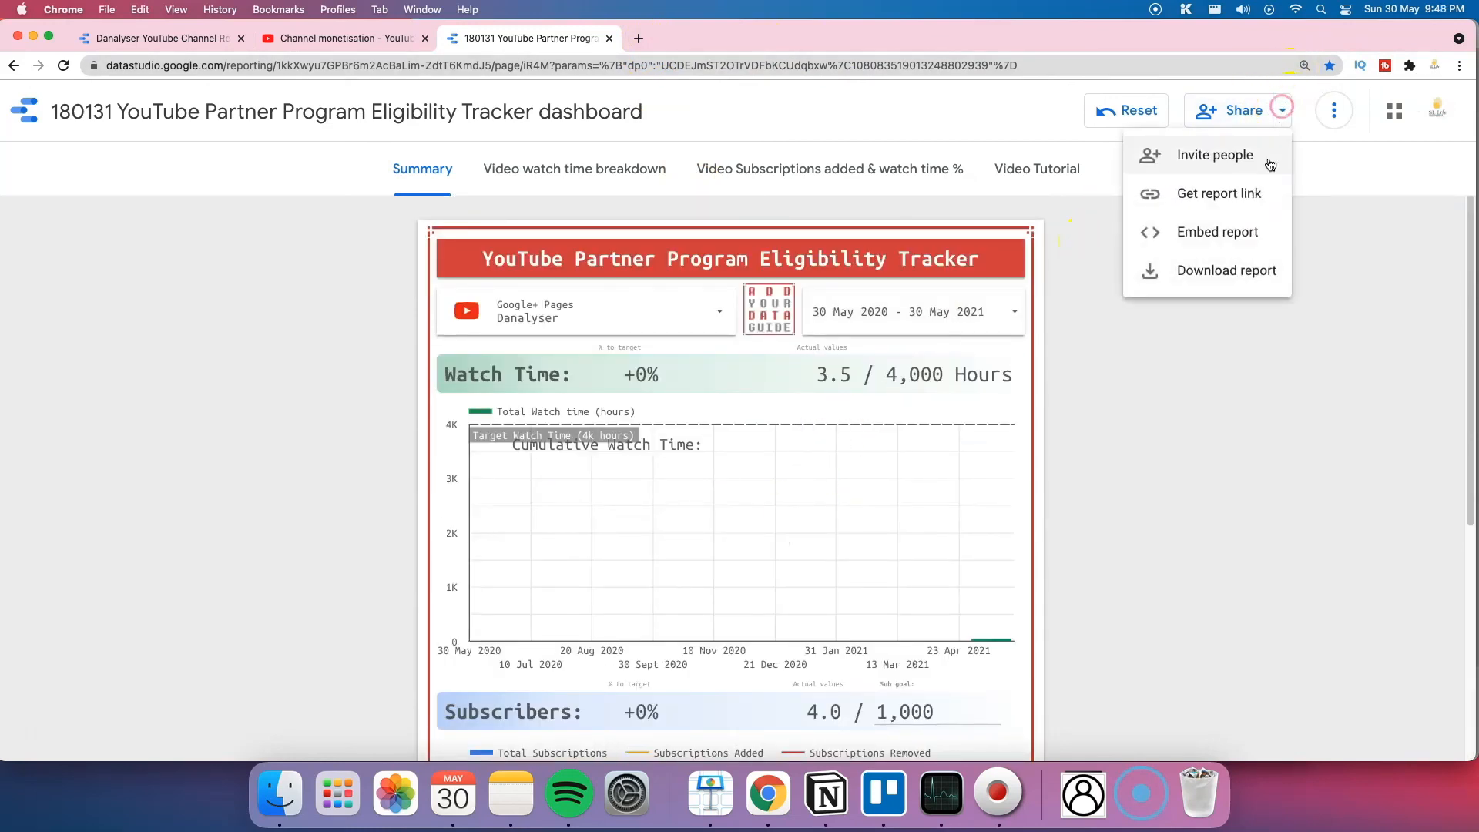
{"action": "left_click", "coordinate": [1333, 172]}
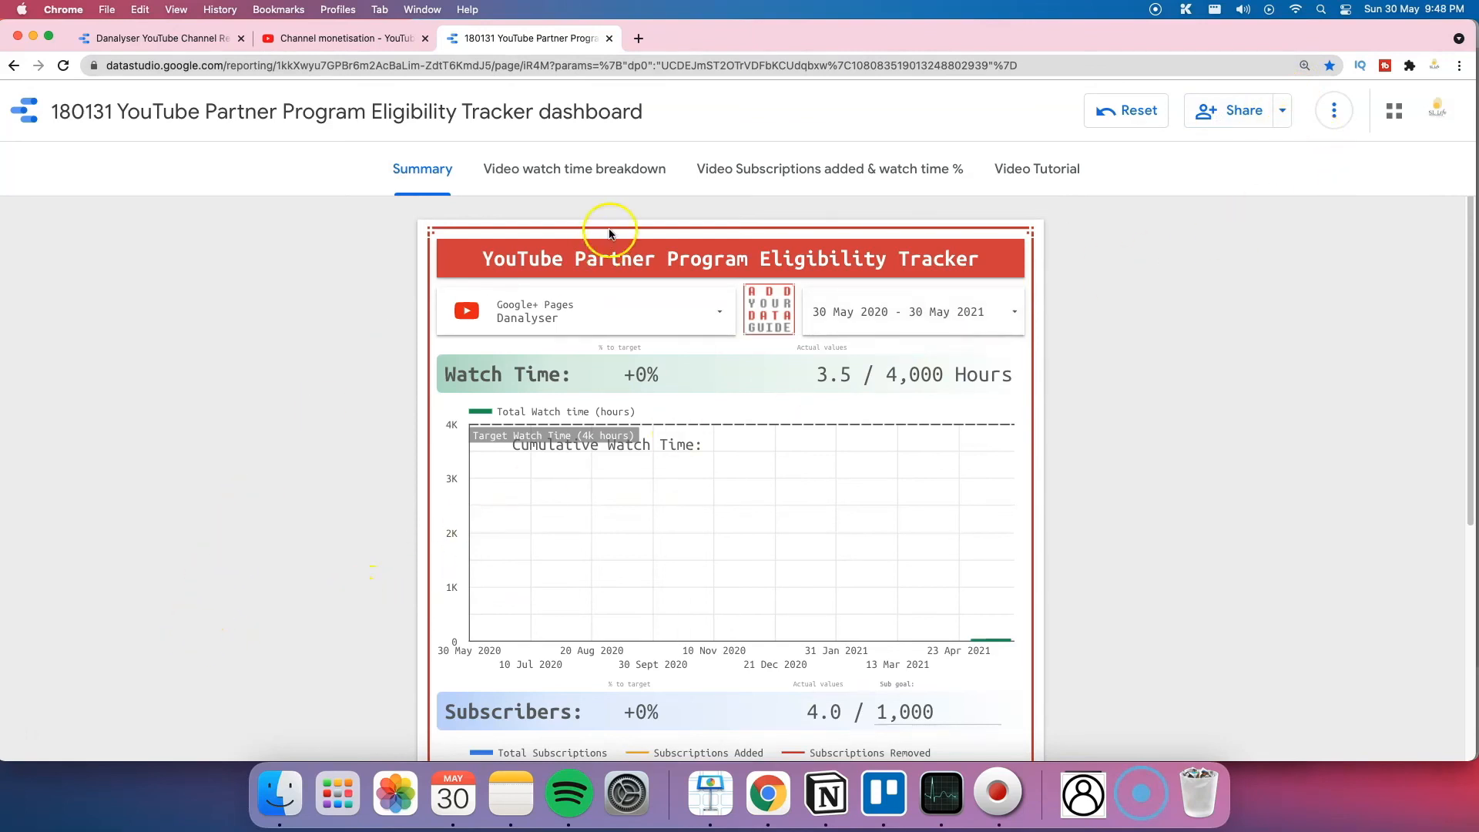
{"action": "left_click", "coordinate": [572, 173]}
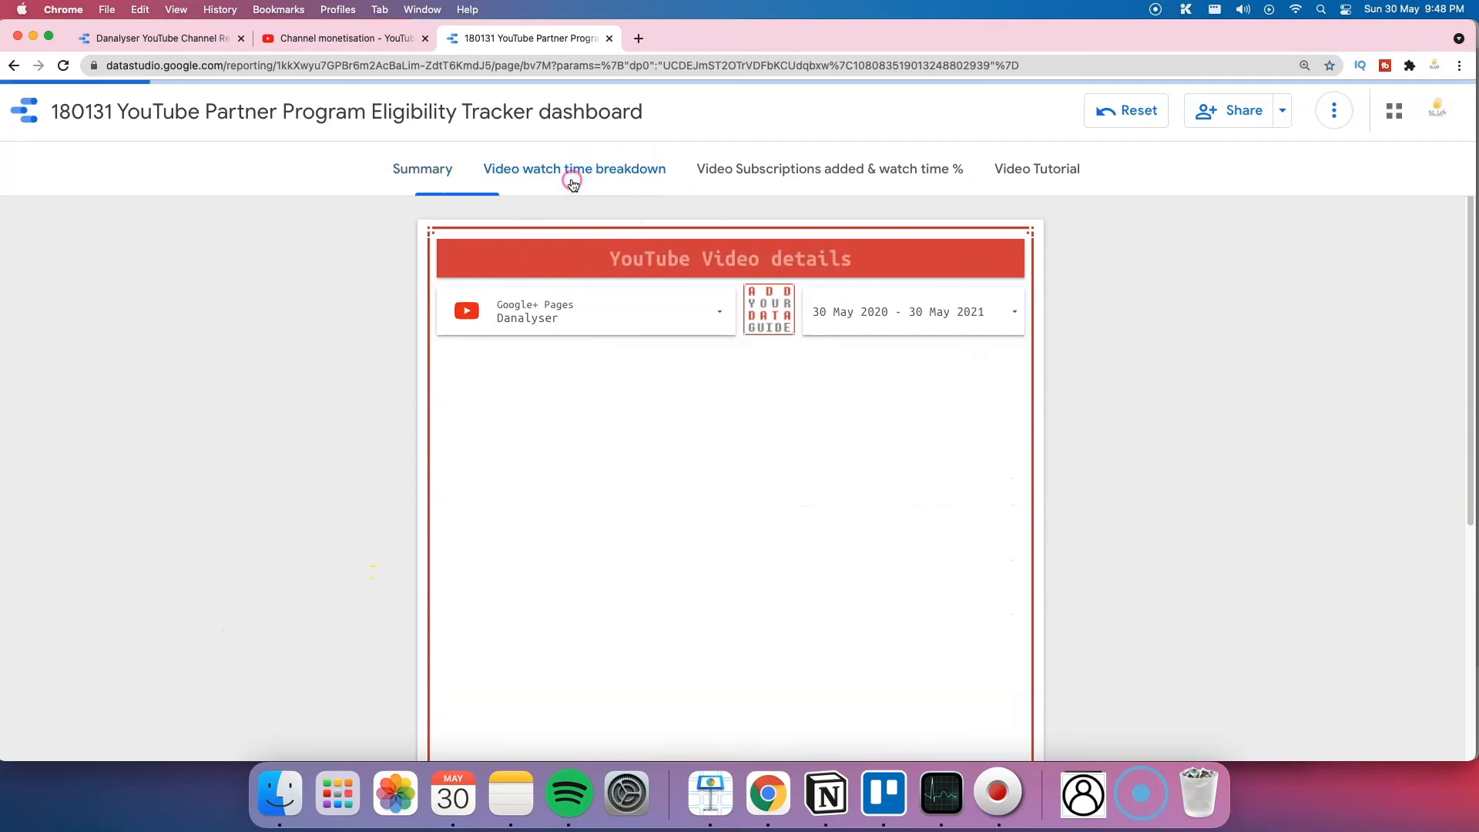